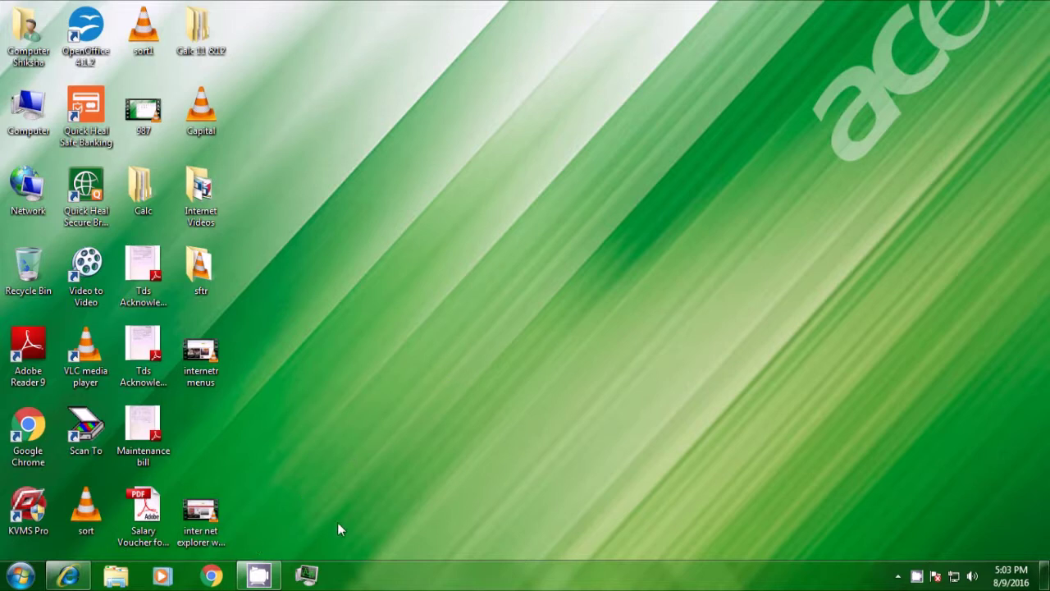
Bring back the MSN India browser window and open the File menu from the menu bar
click(68, 575)
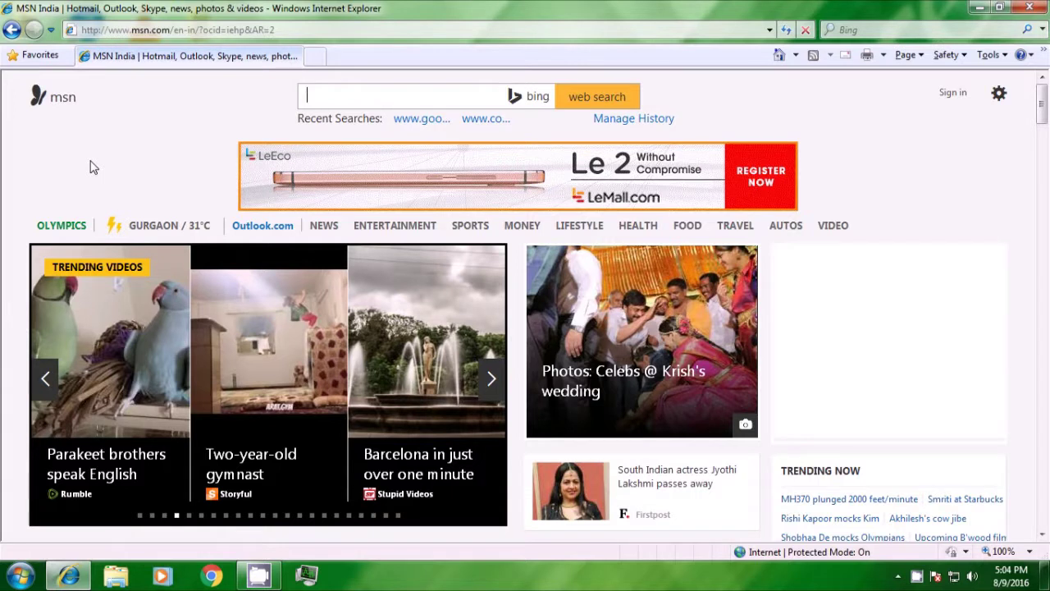
key(alt)
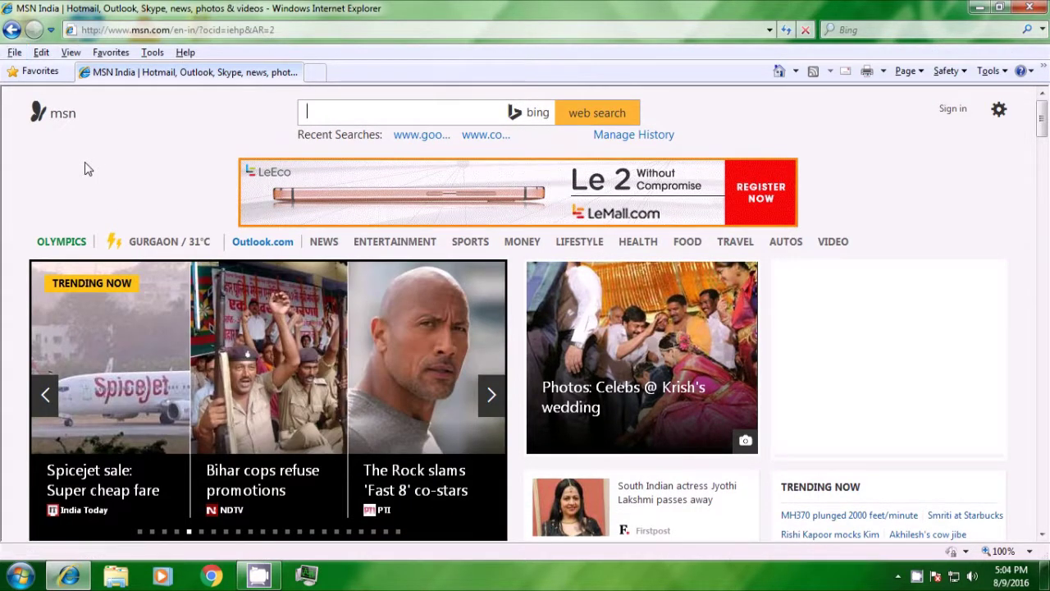
click(15, 54)
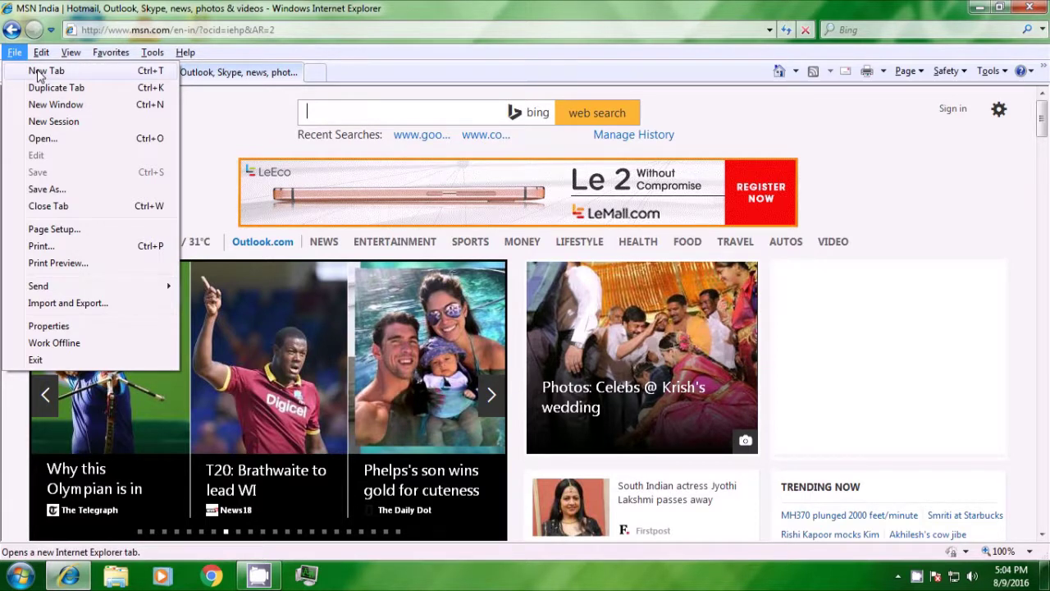
Open and close a blank new tab, then duplicate the MSN India tab with File > Duplicate Tab
click(38, 75)
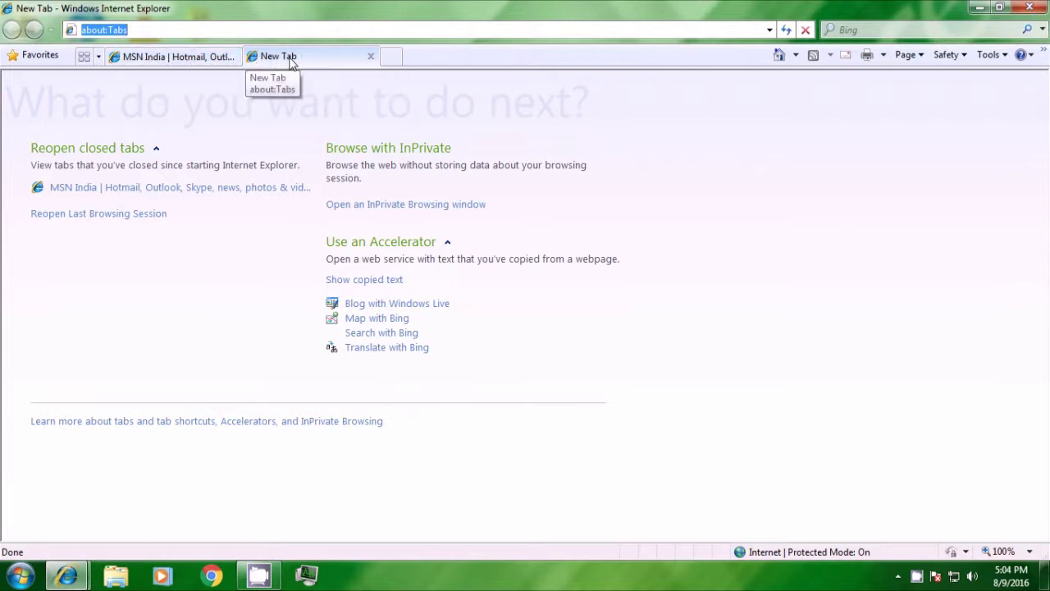
click(370, 57)
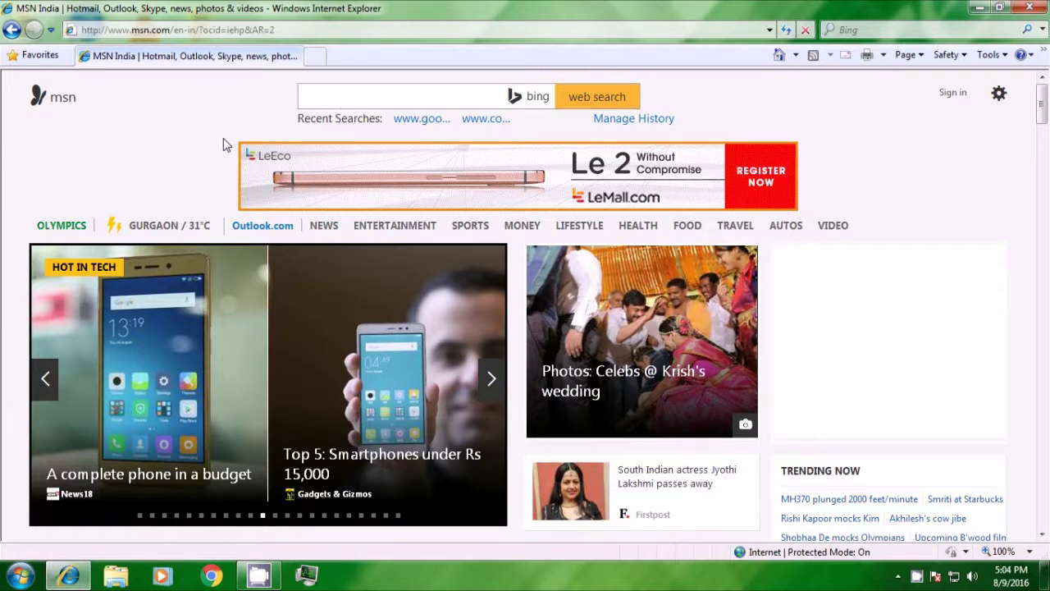
key(alt)
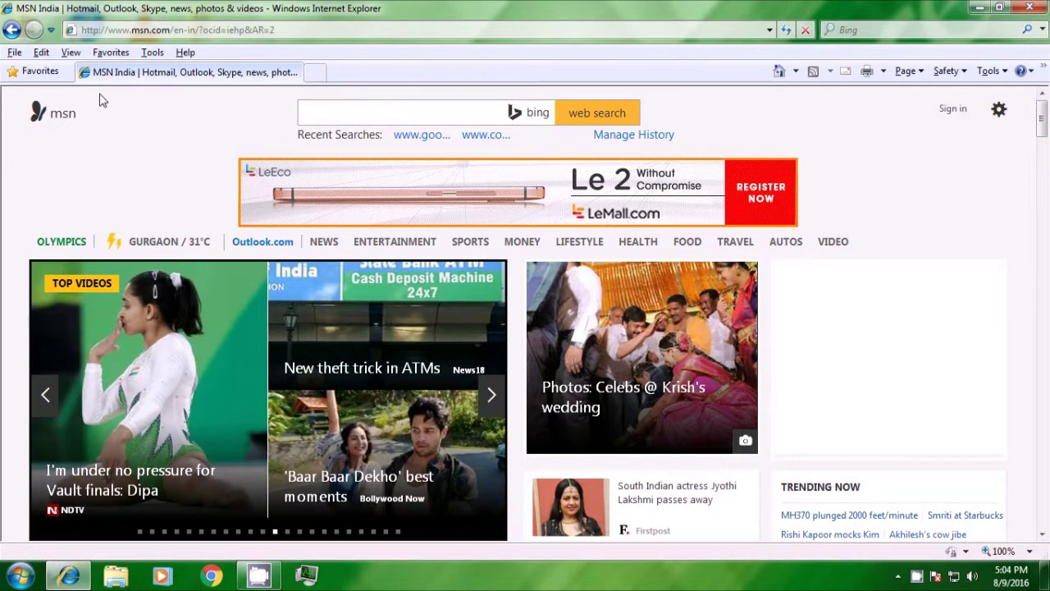
click(15, 53)
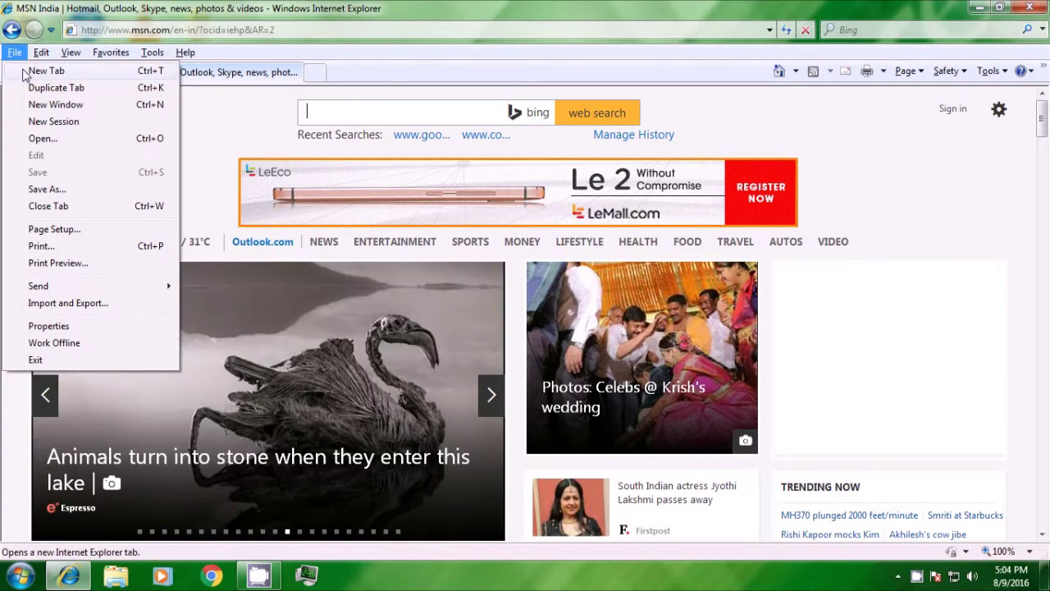
click(27, 90)
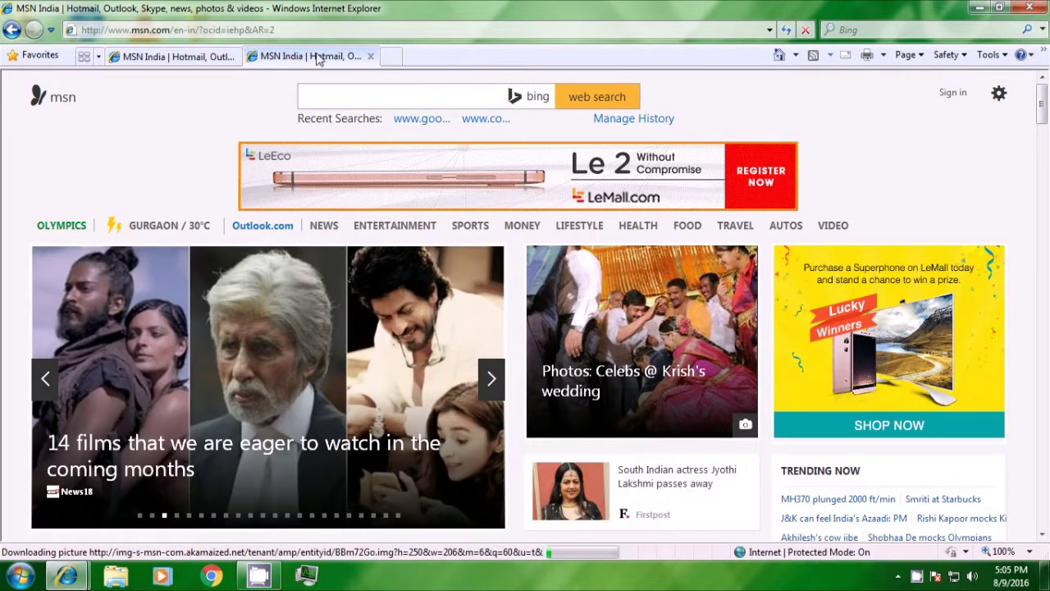
Close the duplicate MSN India tab, then open and dismiss the File menu without choosing anything
click(371, 56)
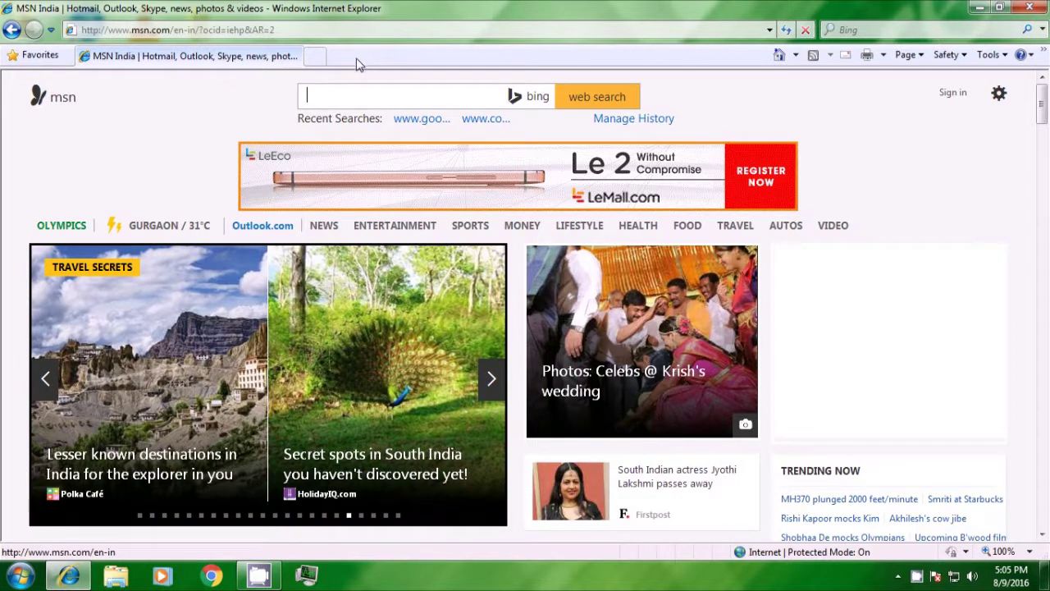
key(alt)
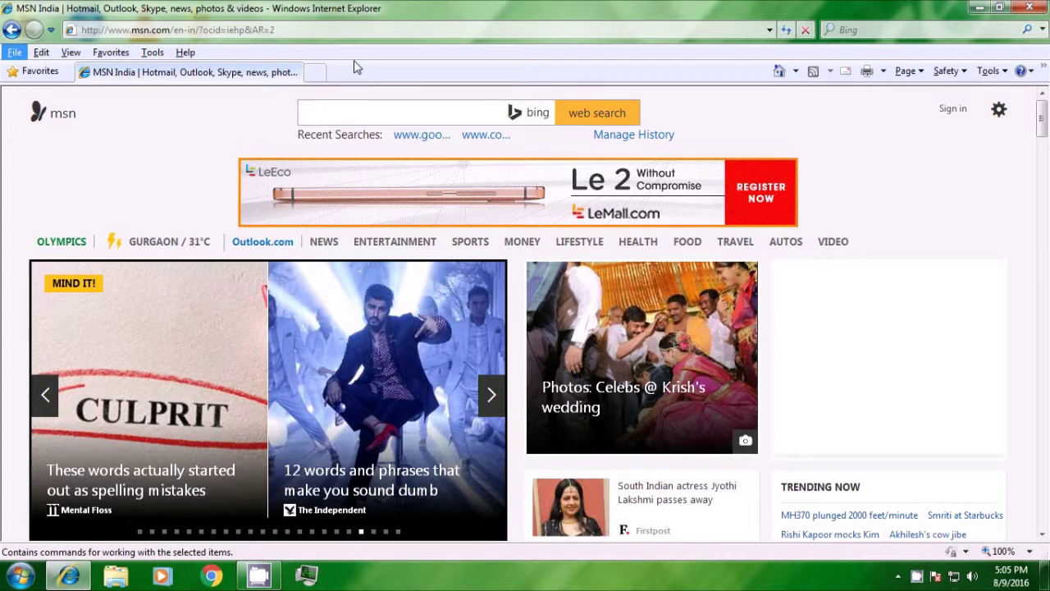
key(Escape)
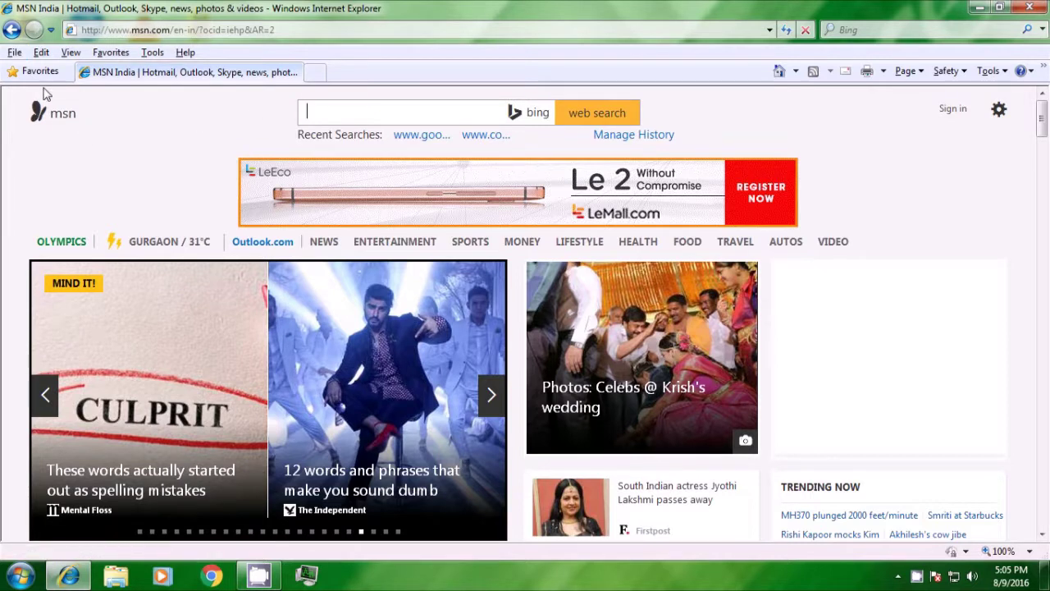
click(22, 53)
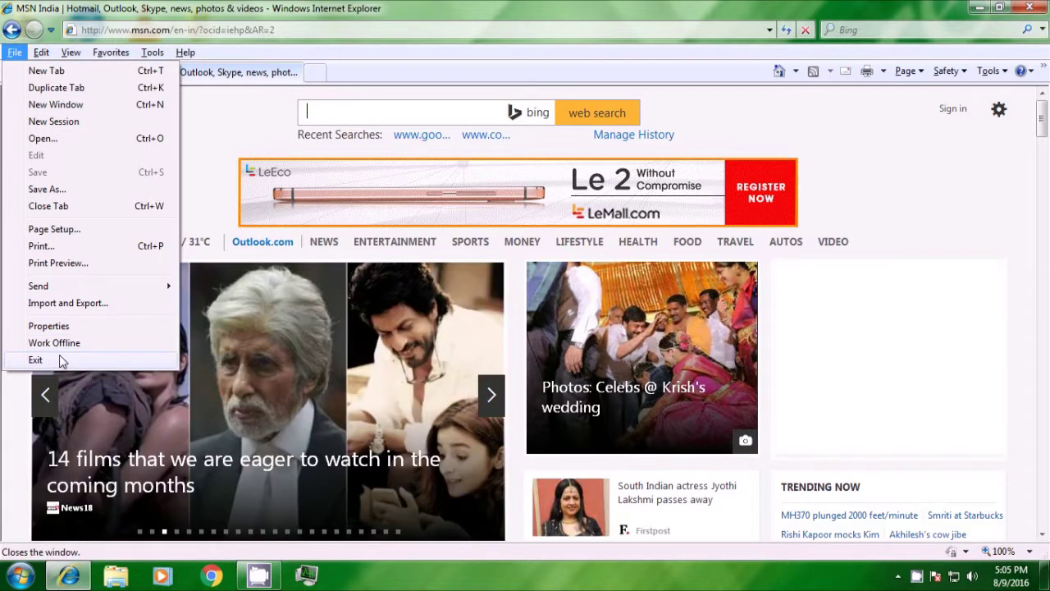
key(Escape)
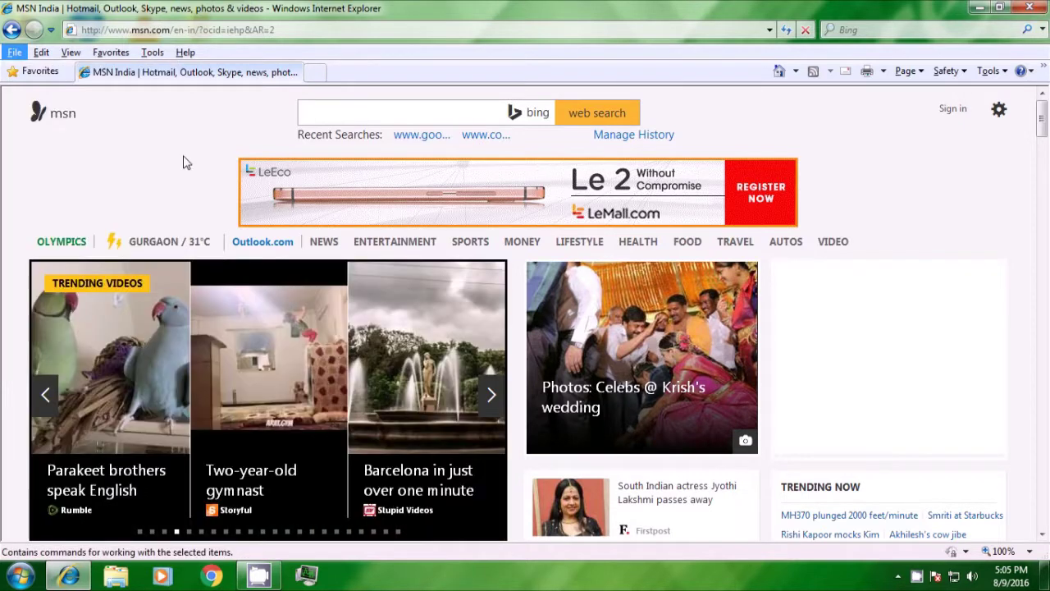
key(Escape)
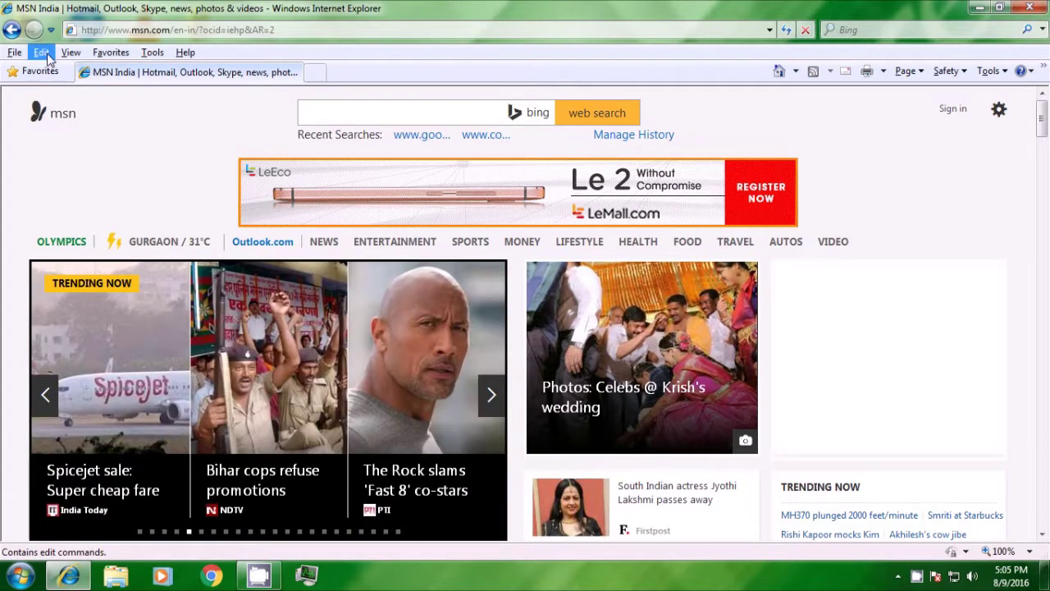
click(47, 56)
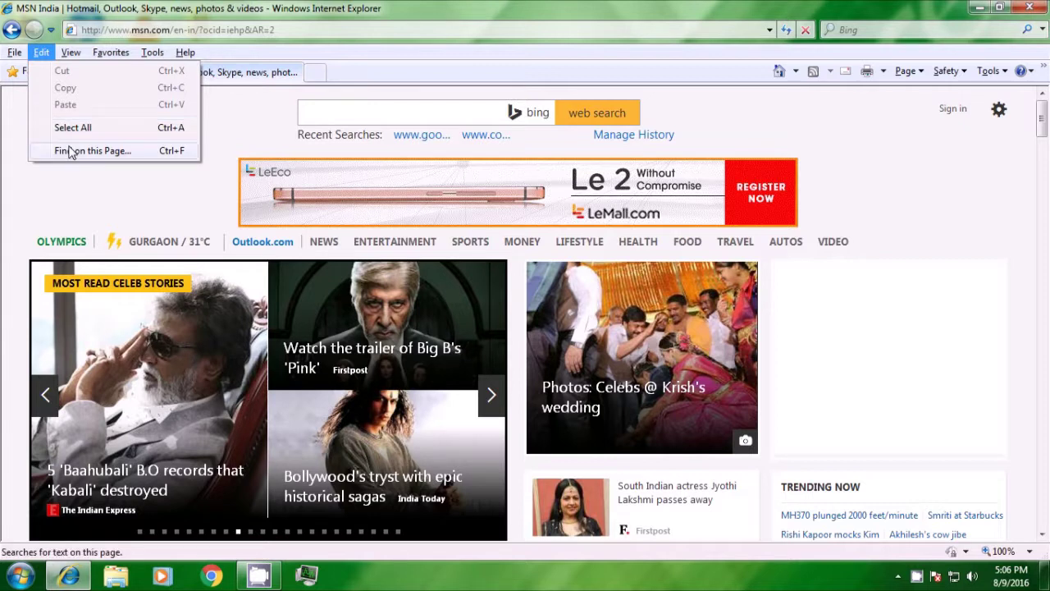
click(82, 195)
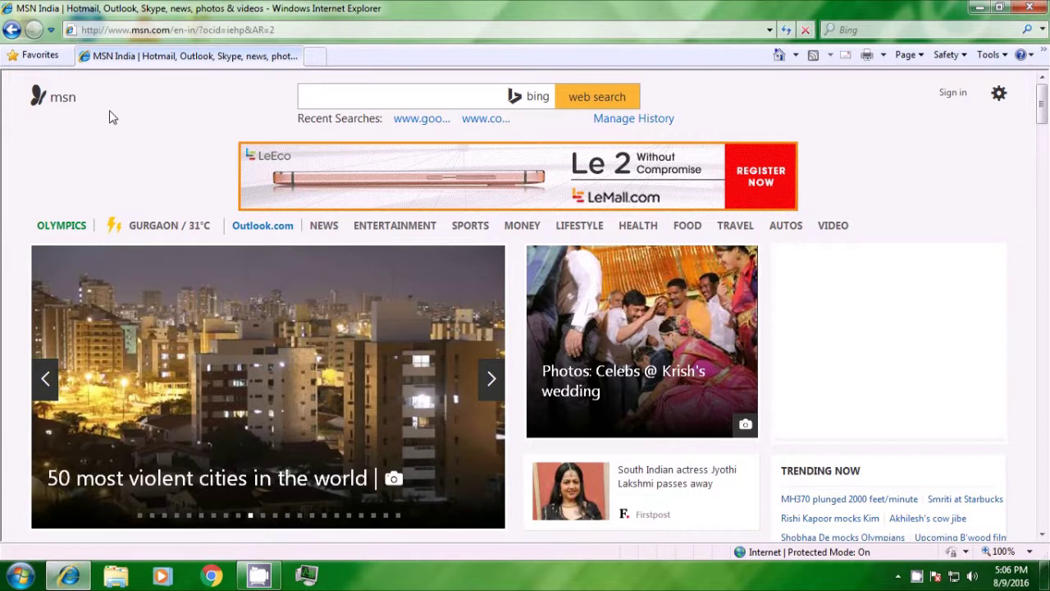
key(alt)
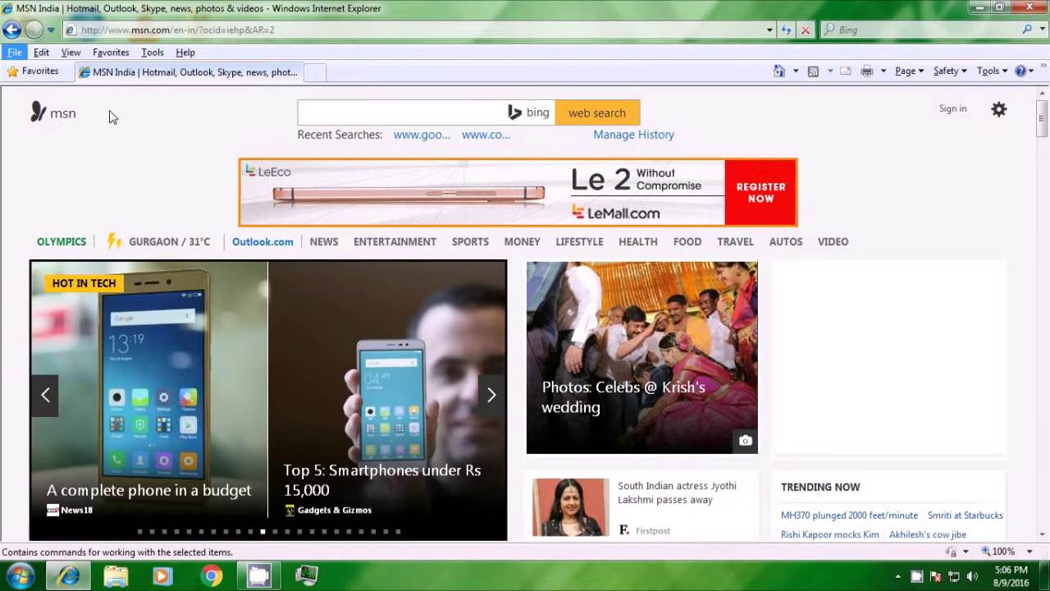
Turn on the Favorites bar from View > Toolbars and reopen the View menu with Alt+V
click(71, 54)
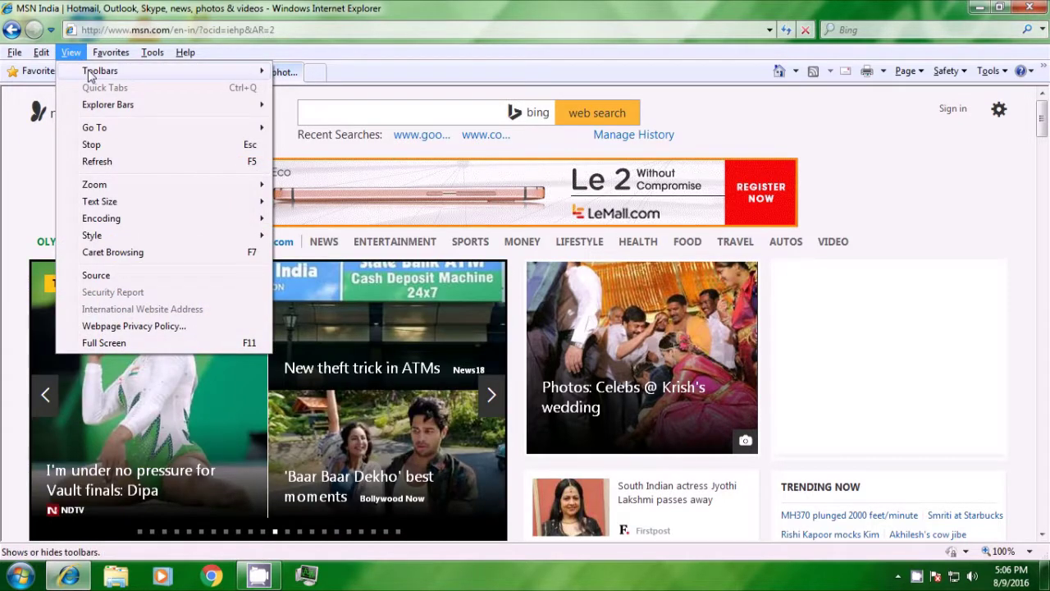
mouse_move(91, 76)
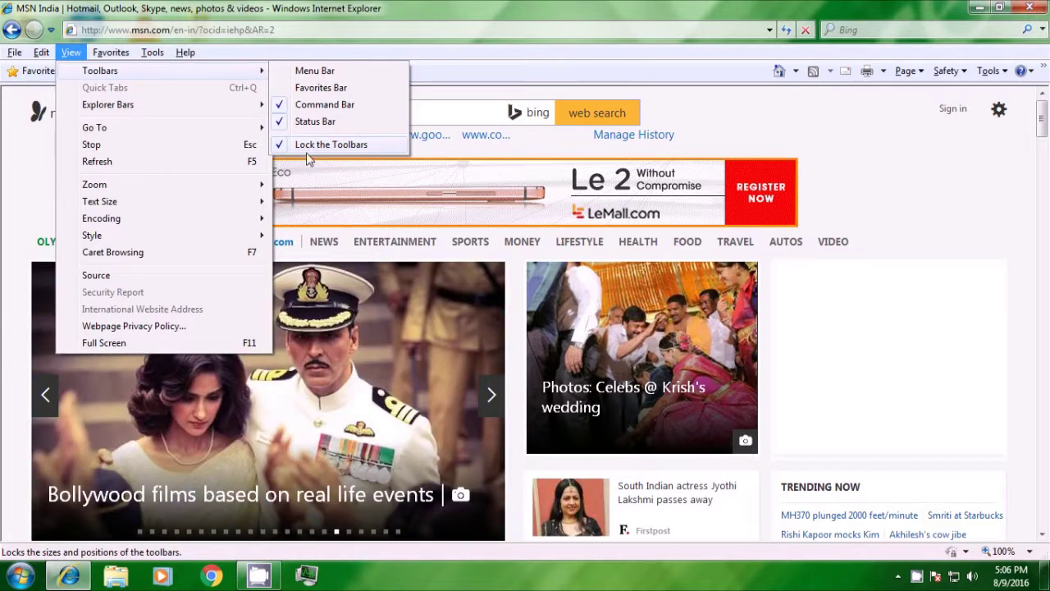
click(317, 169)
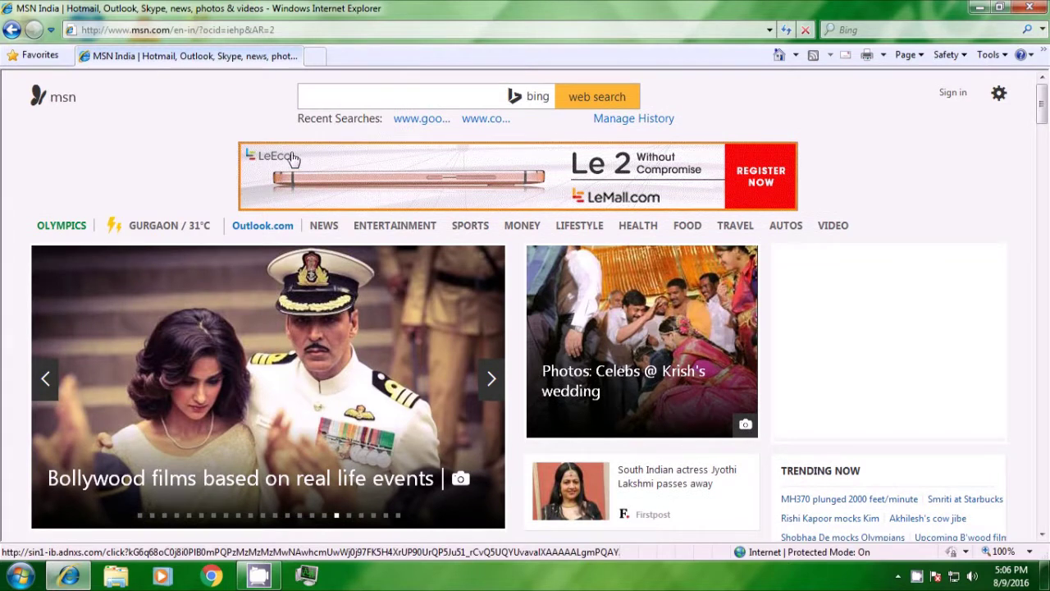
key(alt)
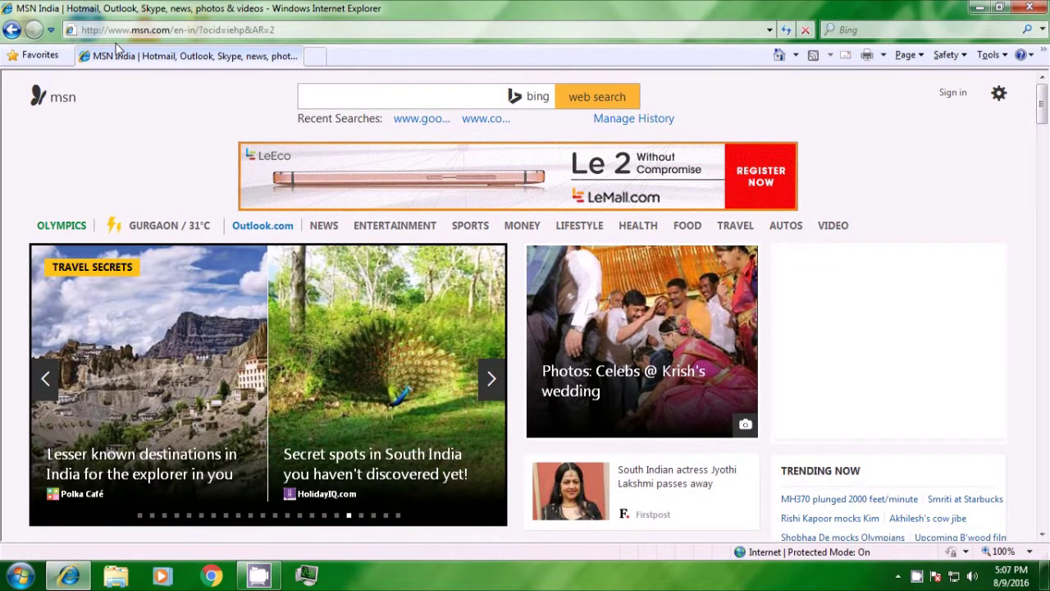
click(70, 52)
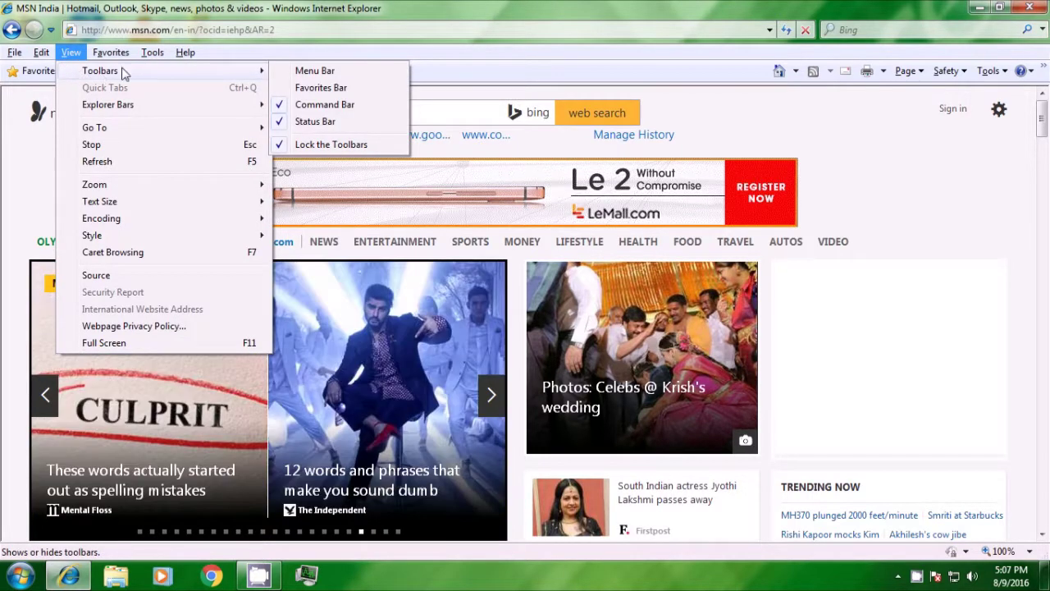
click(304, 88)
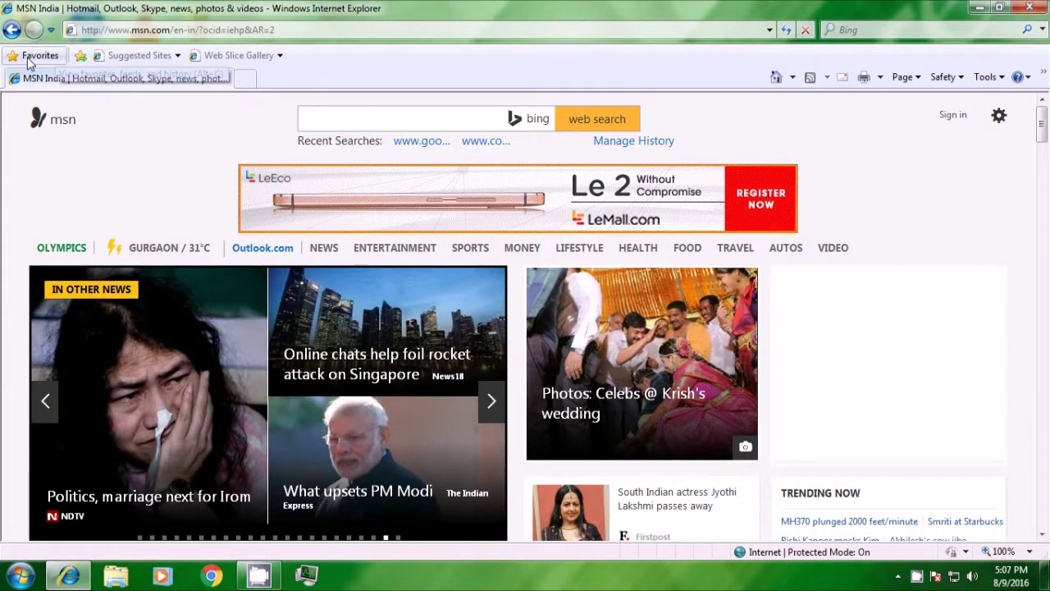
key(alt+v)
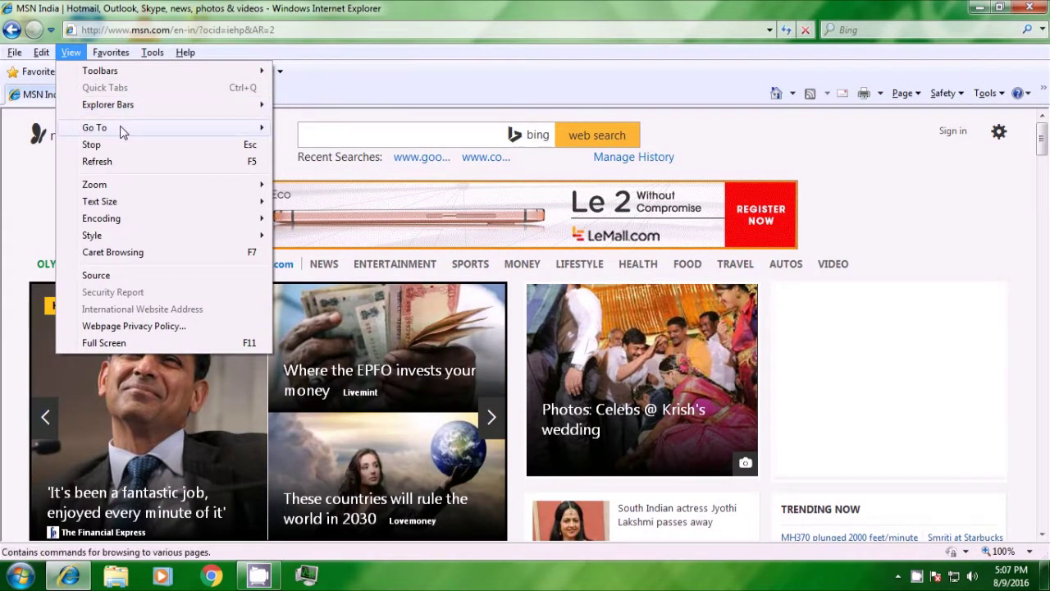
Switch the MSN India page to full screen from View > Full Screen, then exit with F11
mouse_move(122, 130)
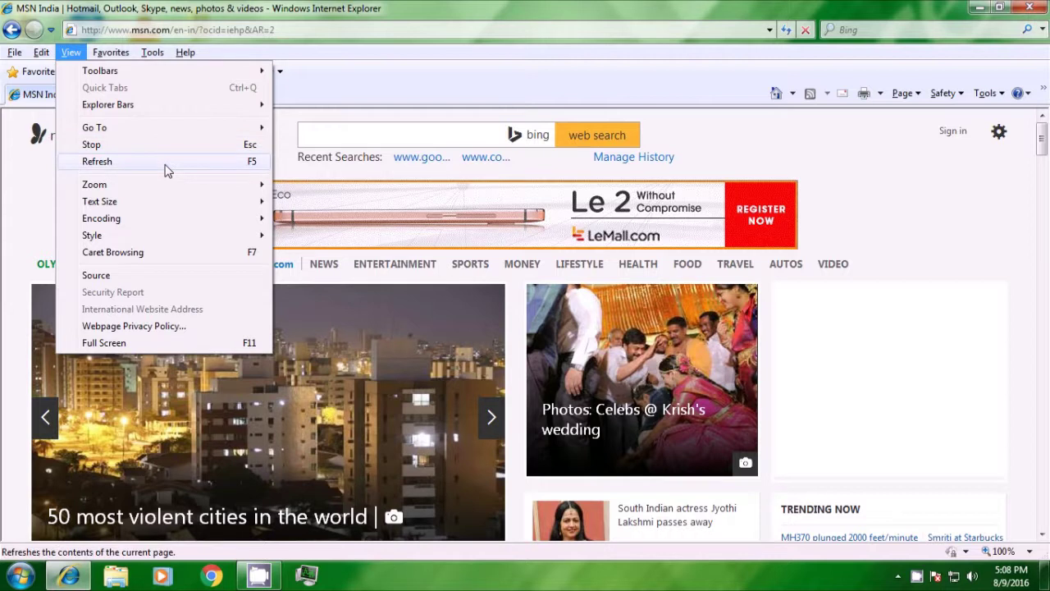
mouse_move(168, 186)
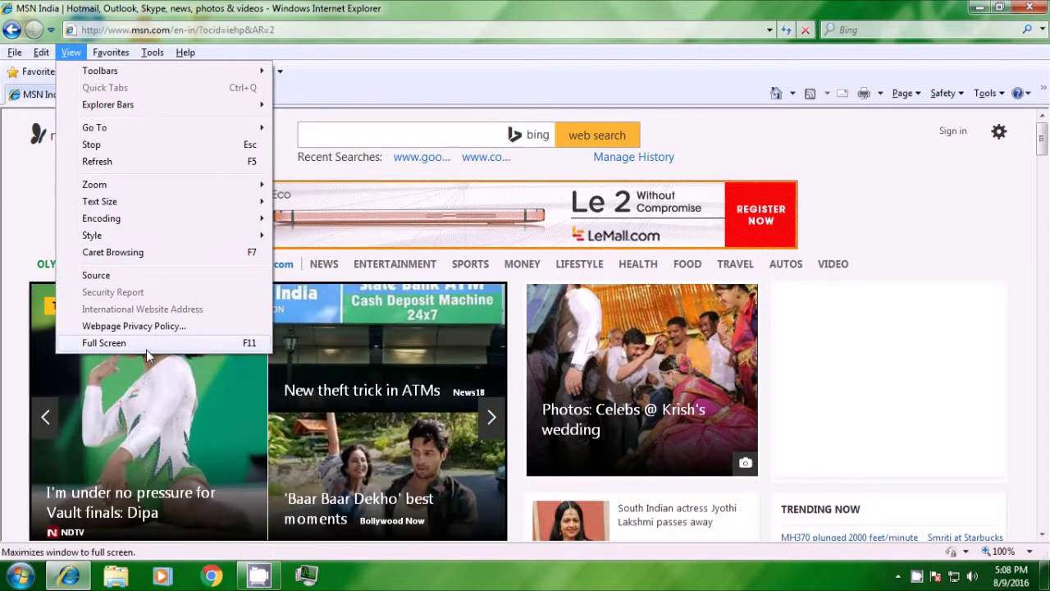
click(146, 345)
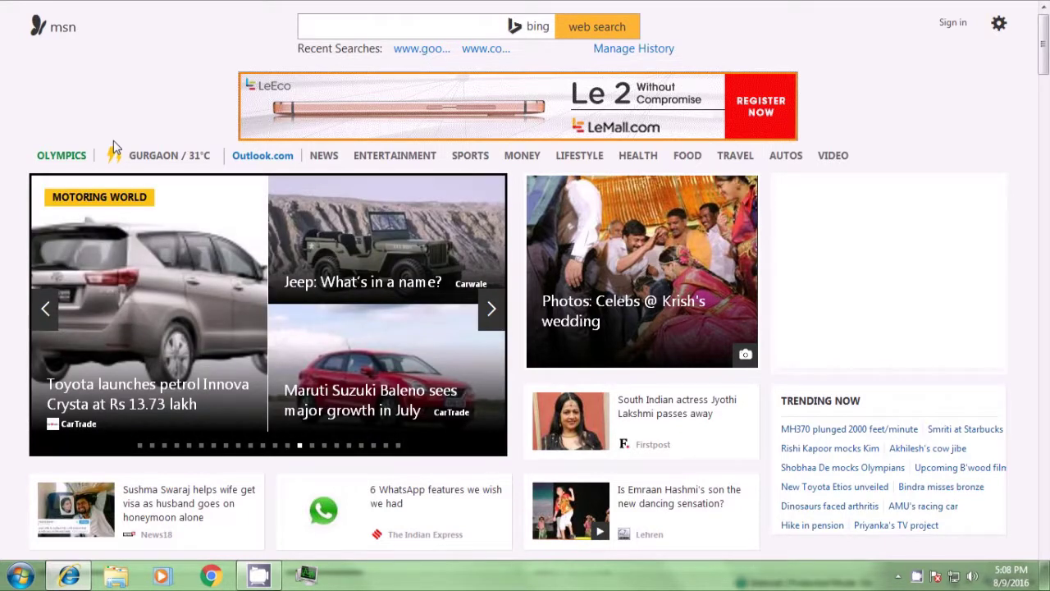
key(F11)
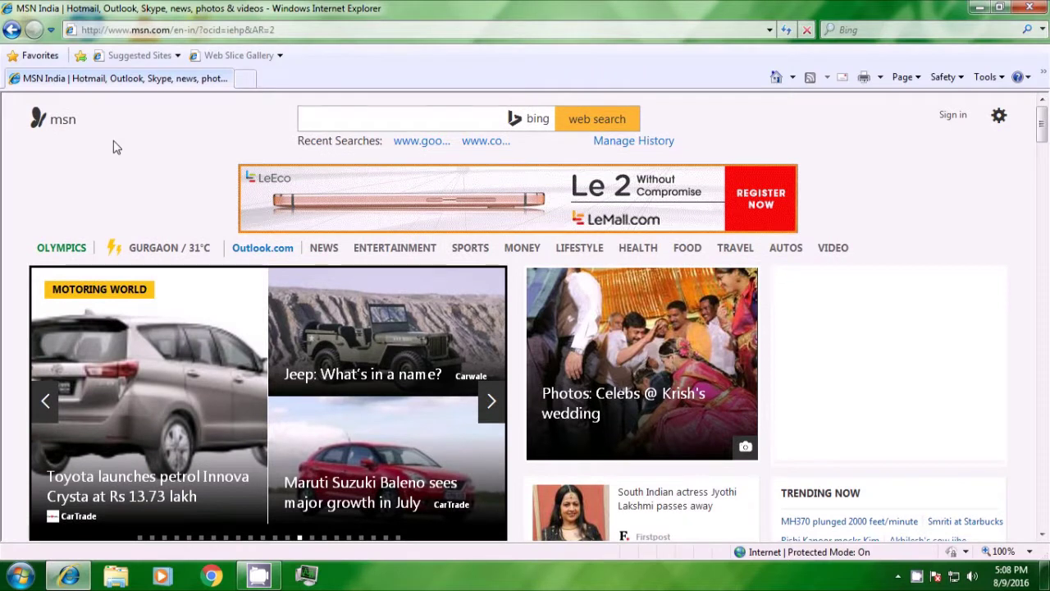
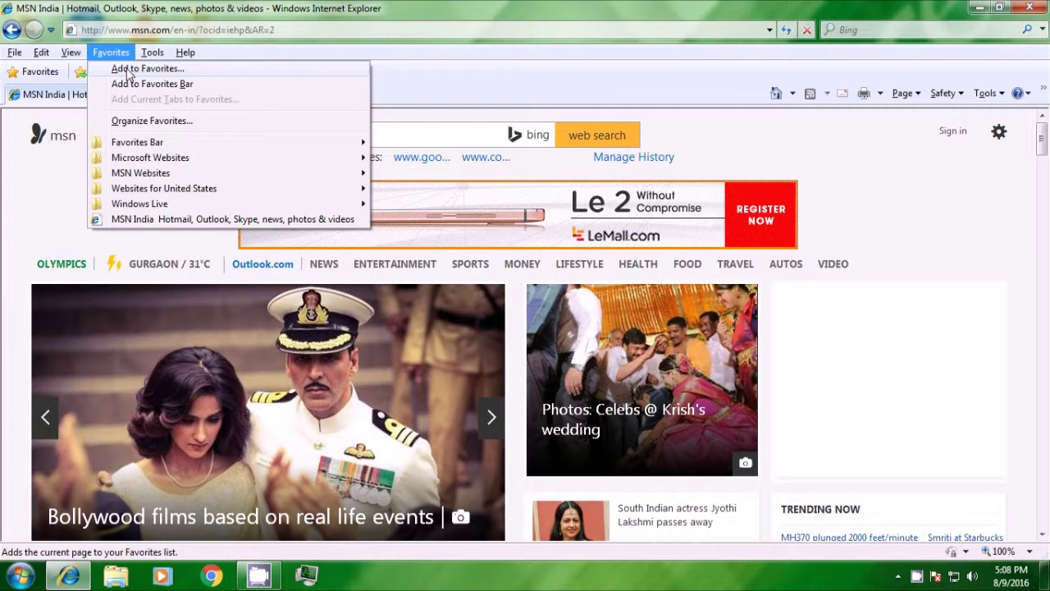
Add the MSN India page to Favorites under its default name, replacing the same-named favourite
click(129, 69)
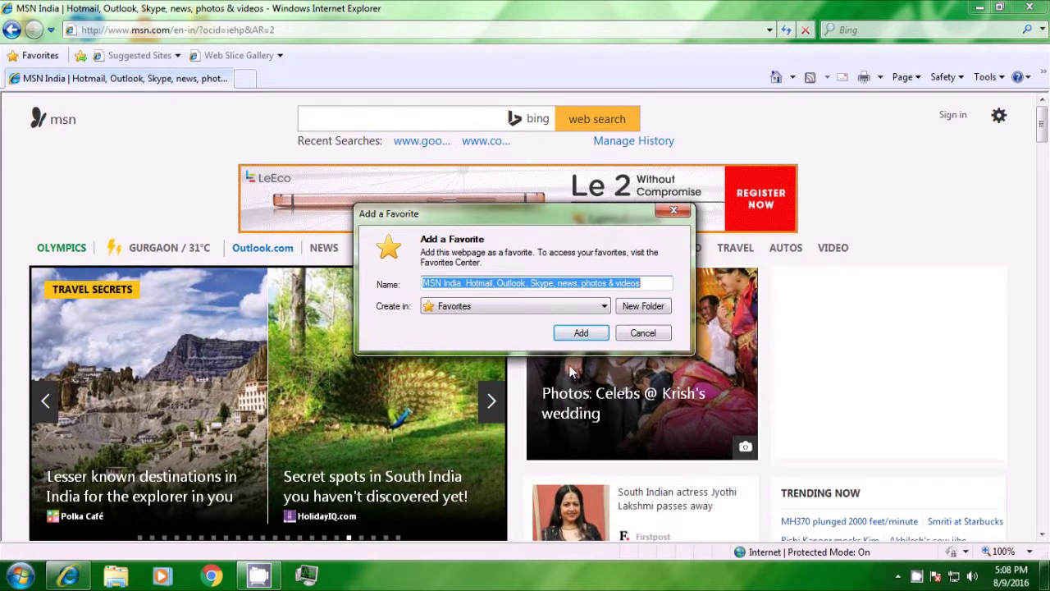
click(580, 333)
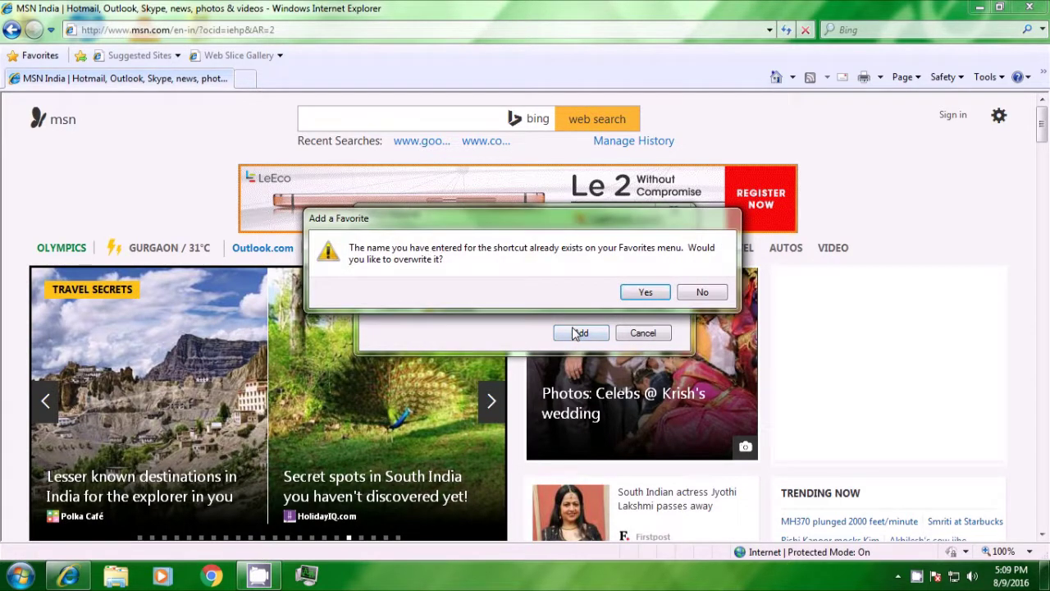
click(633, 290)
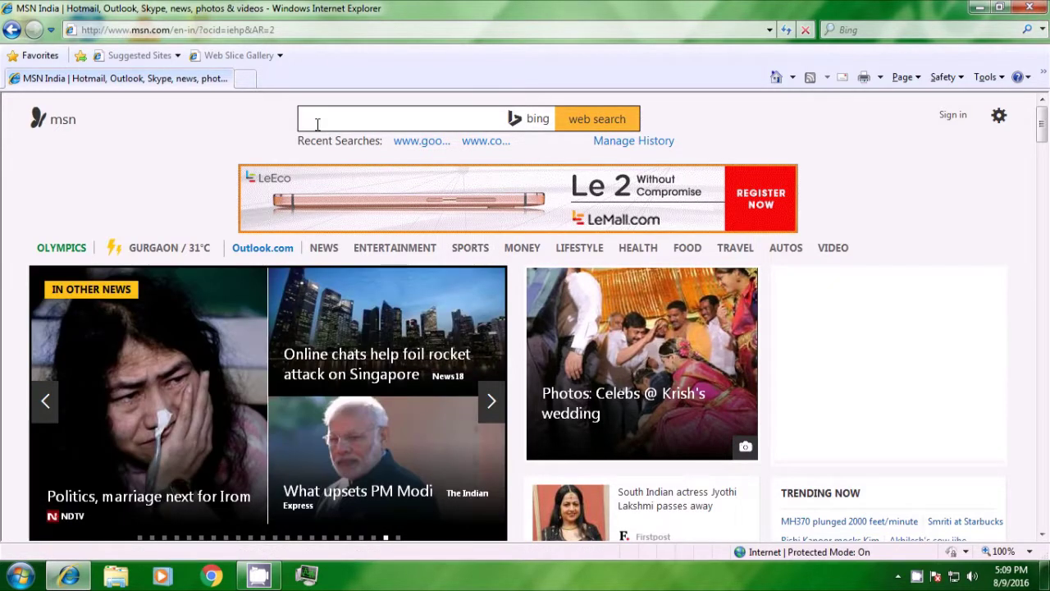
key(alt)
Delete temporary Internet files, cookies and history from Tools, keeping Favorites website data
click(111, 52)
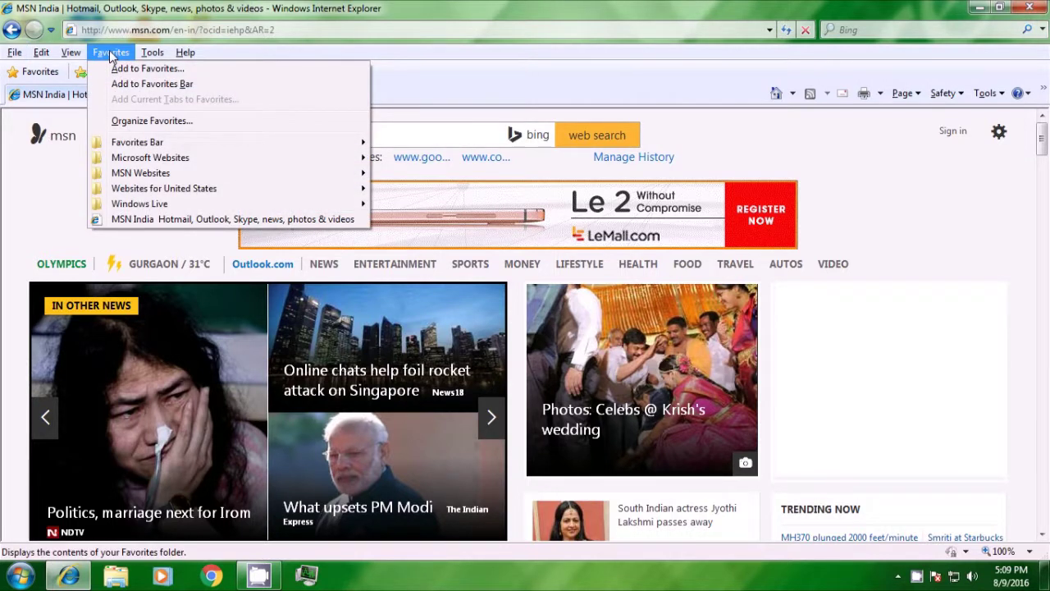
click(151, 54)
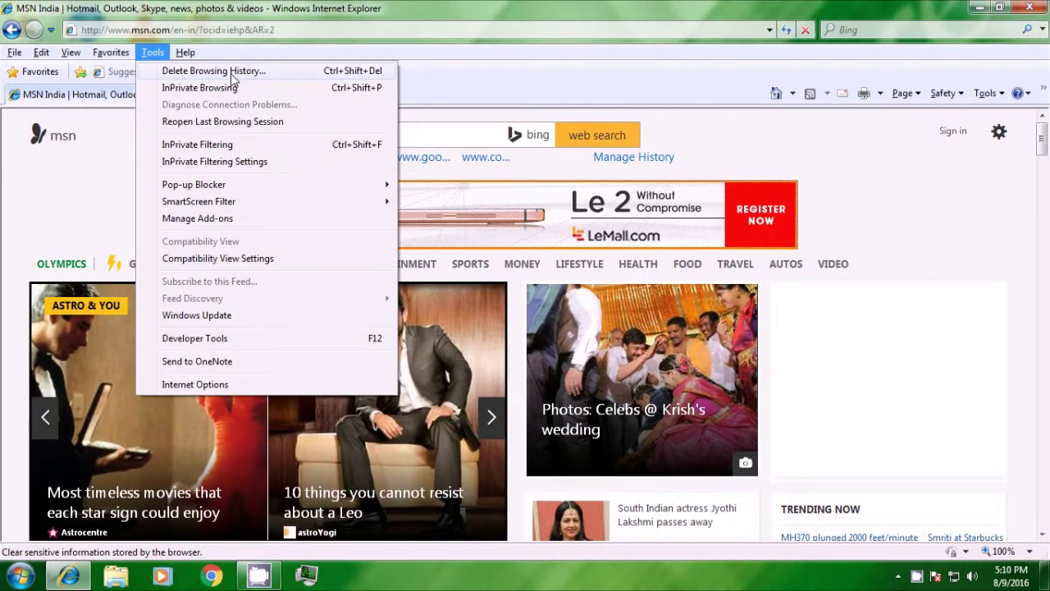
click(247, 72)
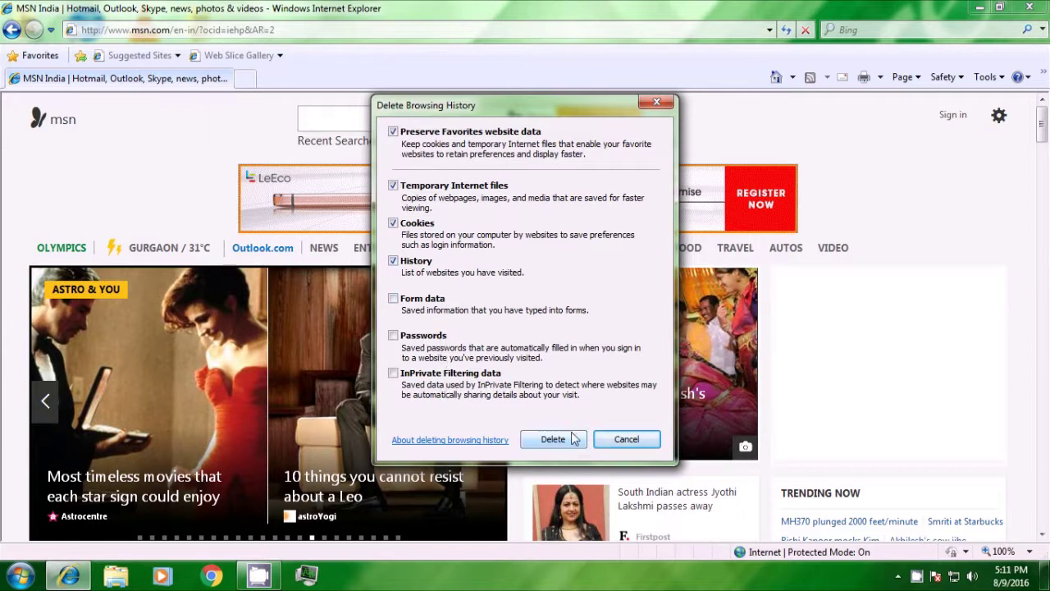
click(655, 104)
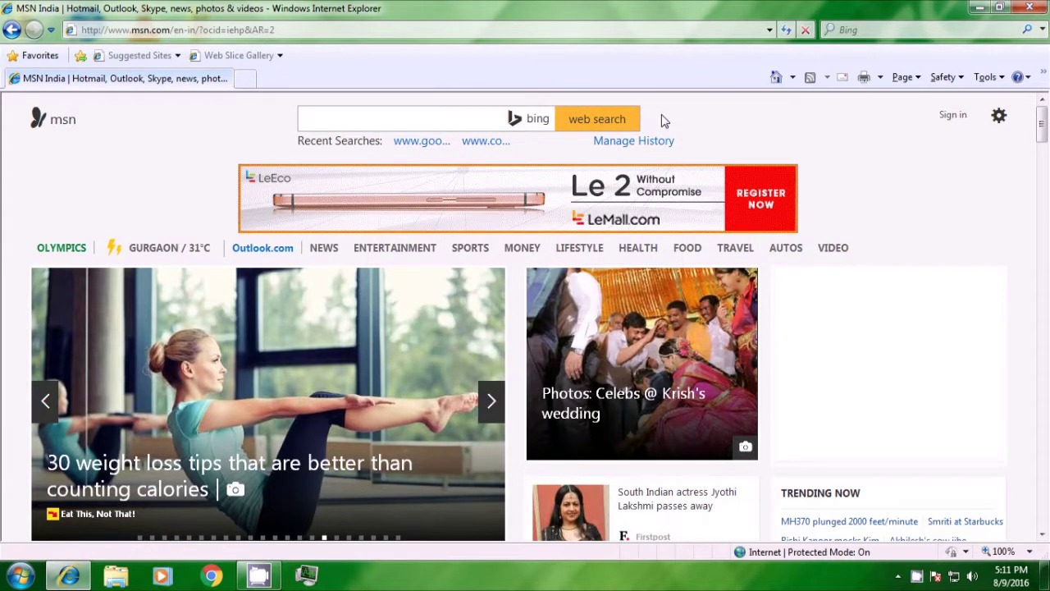
key(alt)
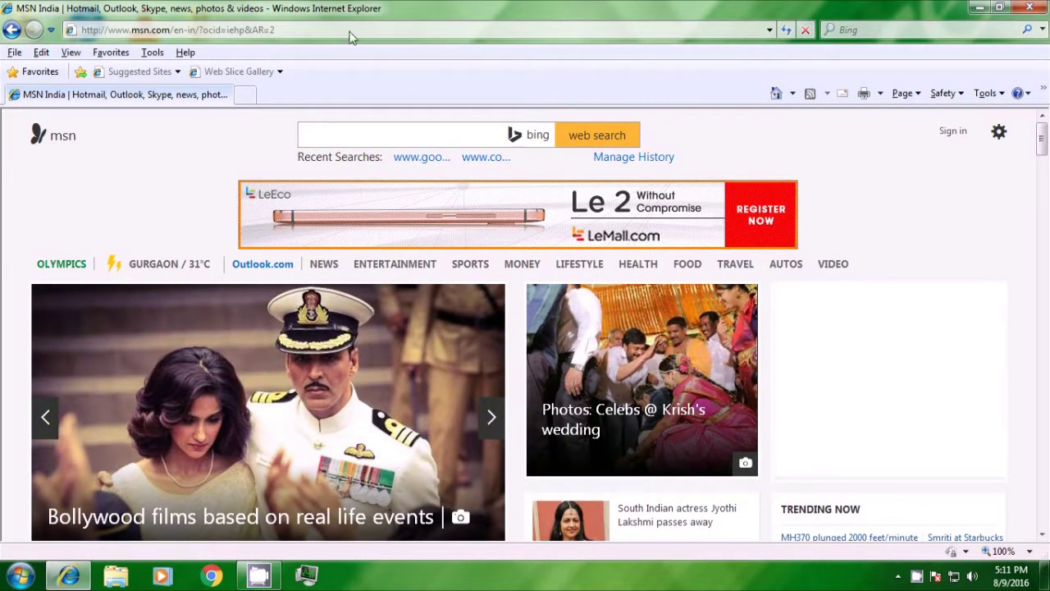
Move from the Tools menu to the Help menu, showing Help, What's New, Online Support and About
click(155, 53)
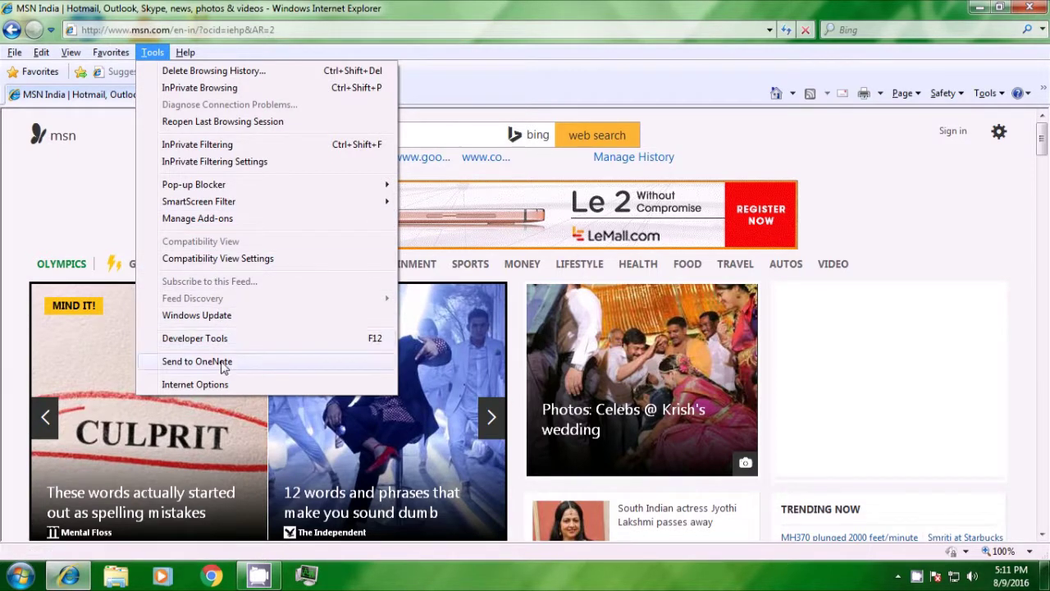
mouse_move(184, 53)
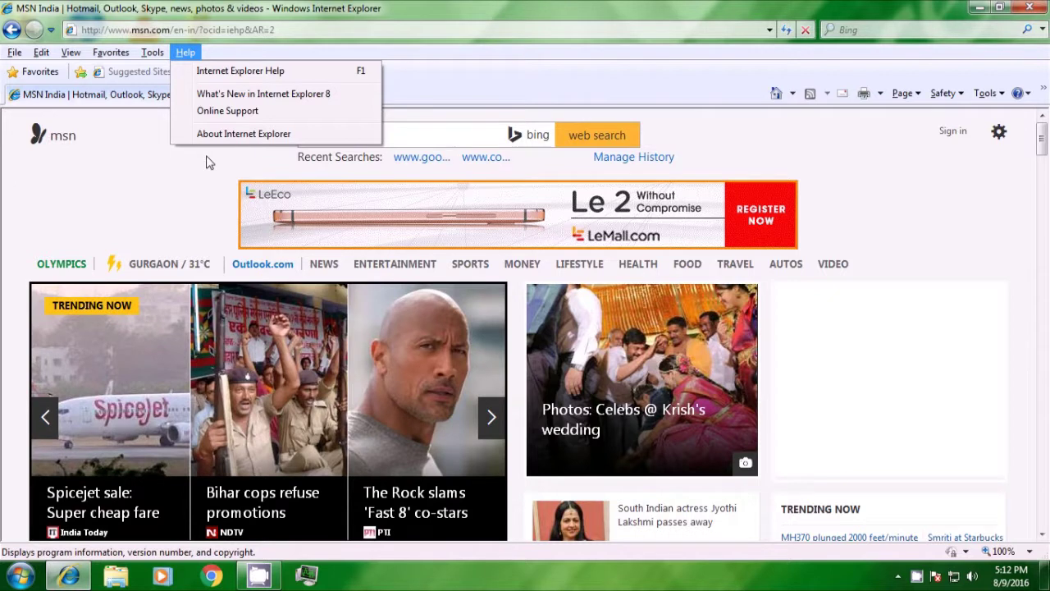
triple_click(206, 162)
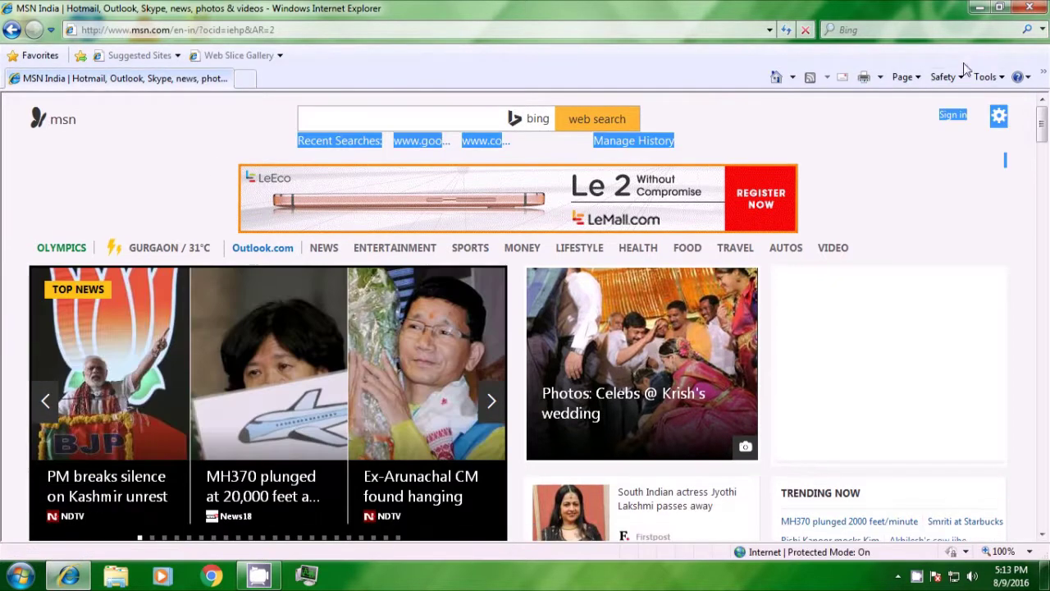
click(983, 76)
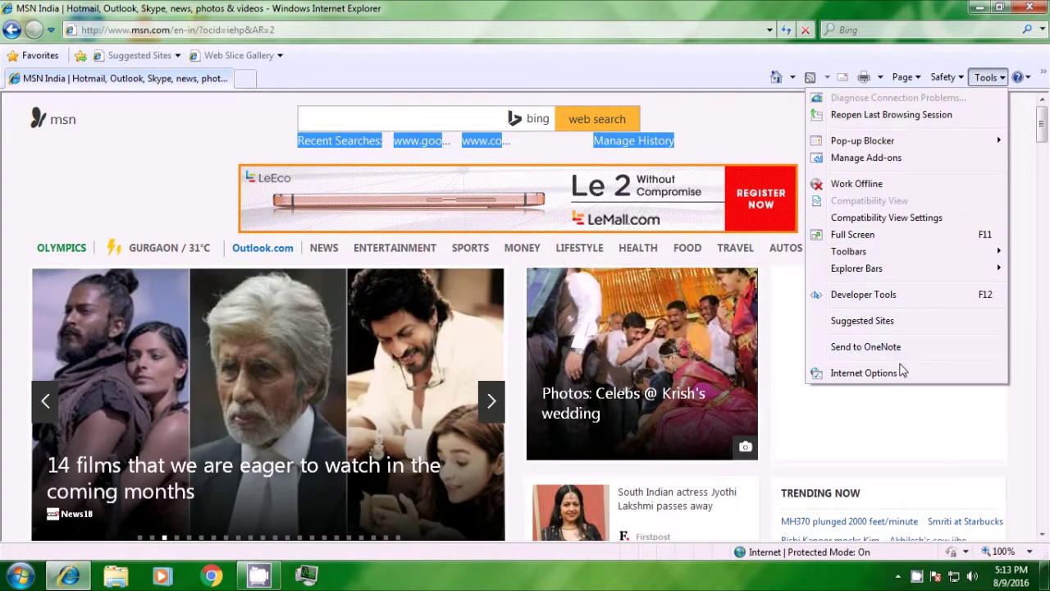
click(896, 451)
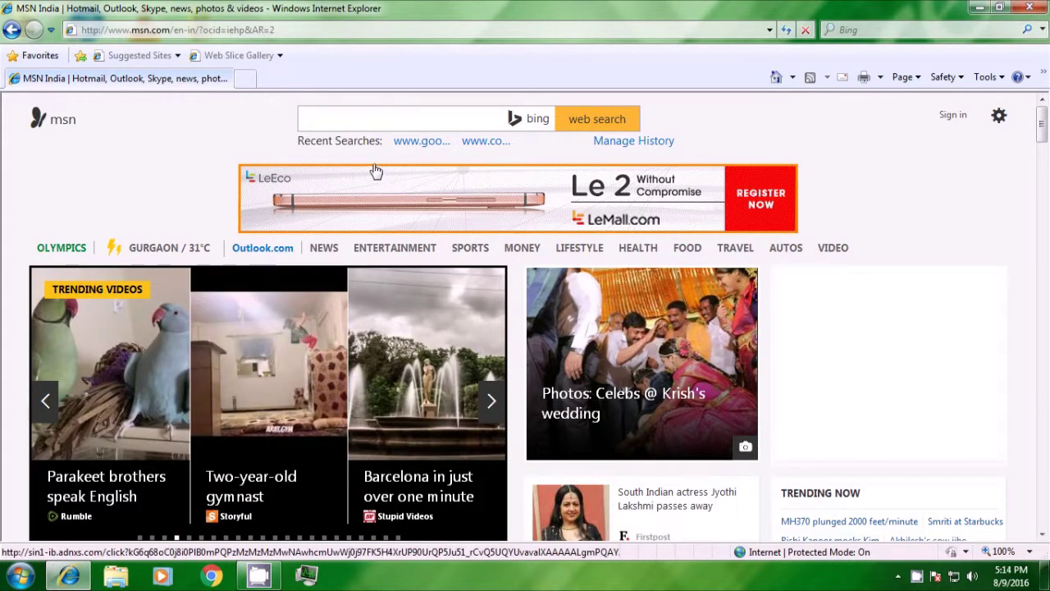
key(alt)
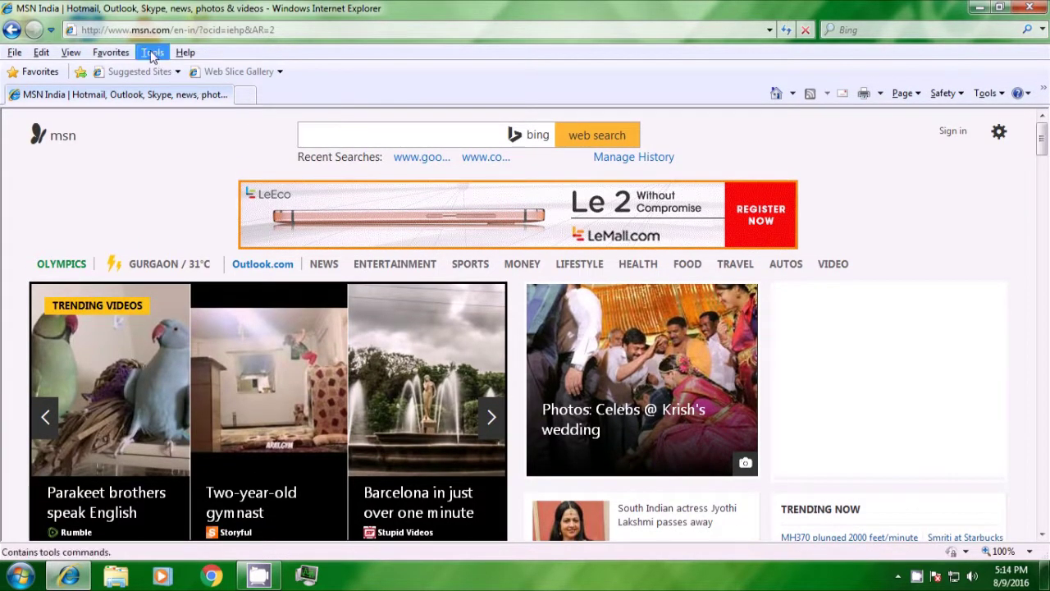
click(152, 54)
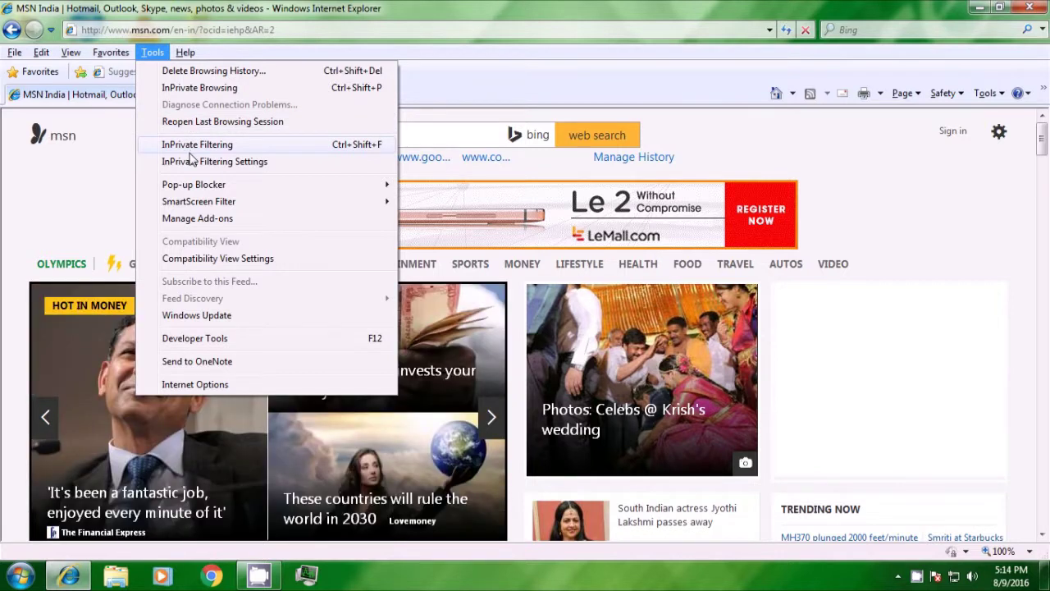
mouse_move(200, 192)
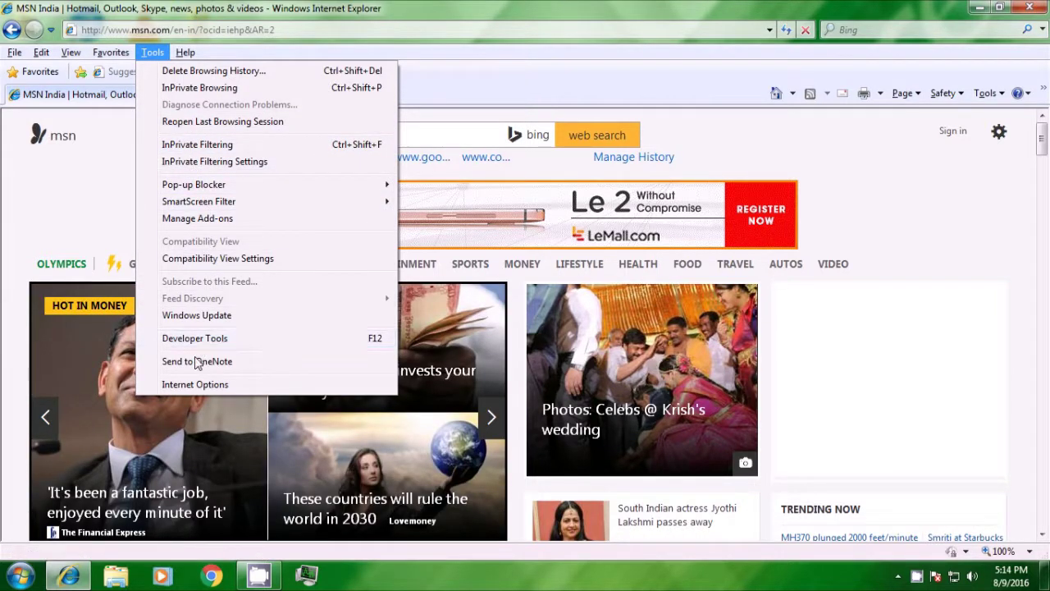
click(60, 184)
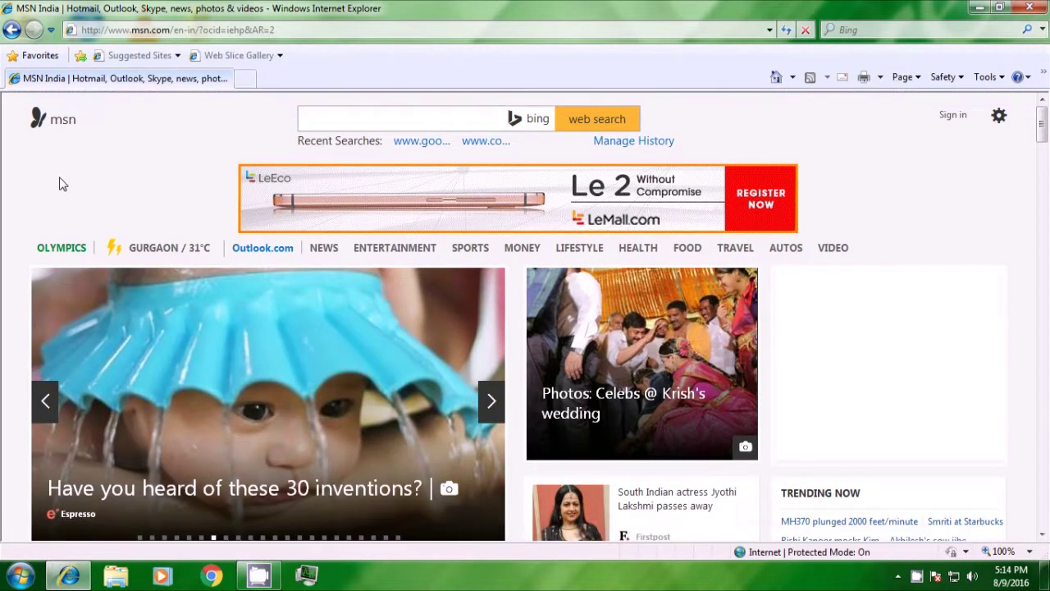
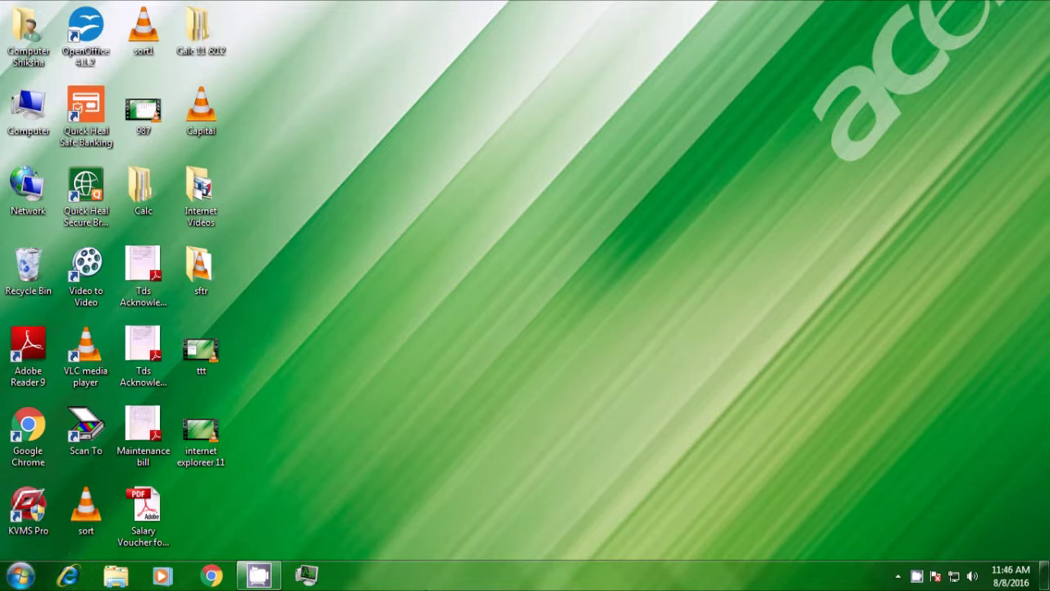
Launch Internet Explorer on the MSN India page at msn.com/en-in and scroll it slightly
click(67, 576)
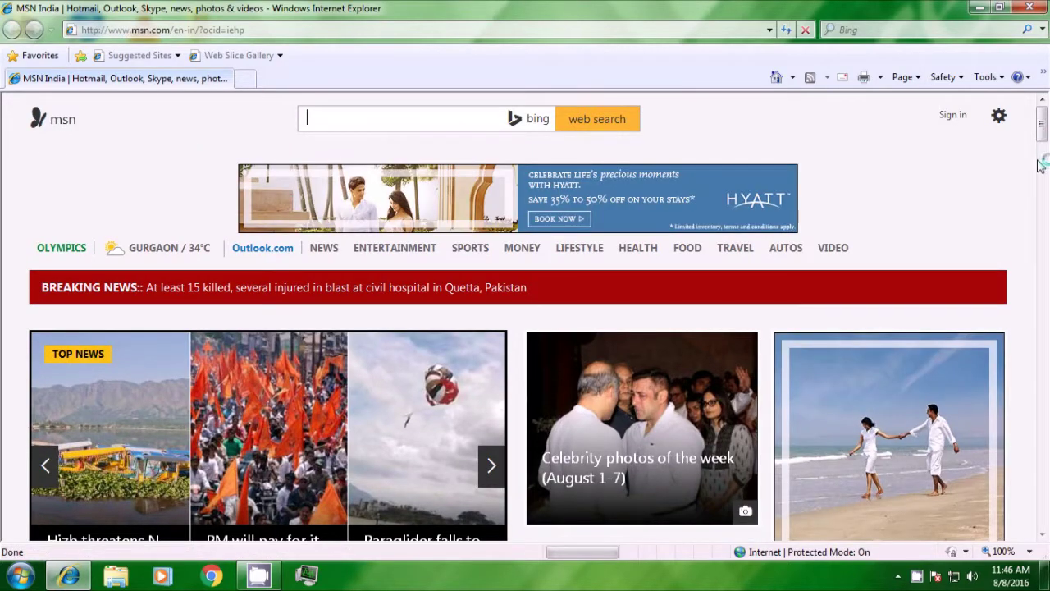
mouse_move(1041, 132)
mouse_down()
mouse_move(1043, 292)
mouse_move(1045, 121)
mouse_up()
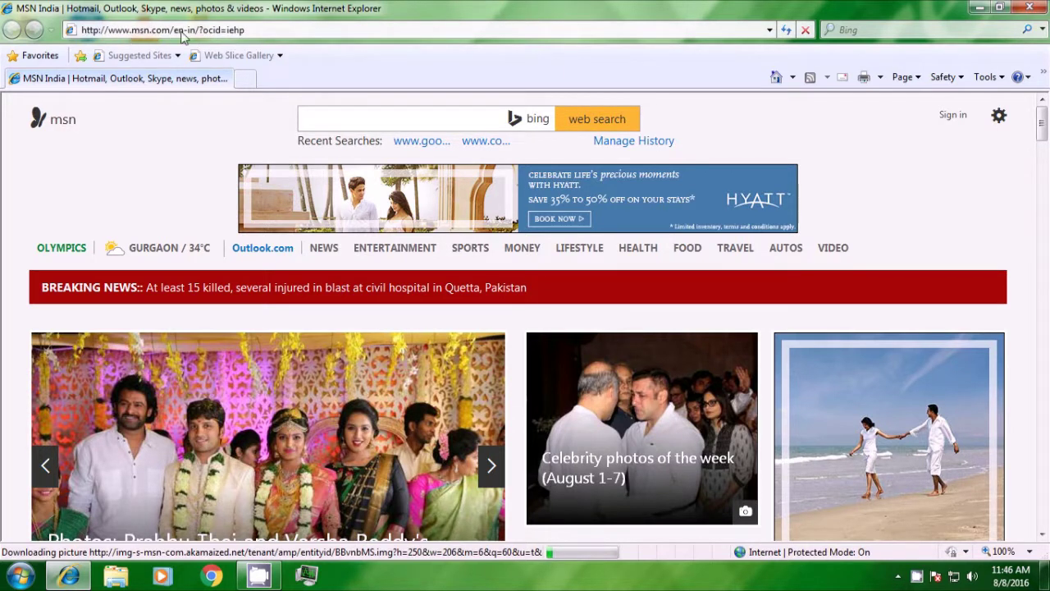
click(266, 30)
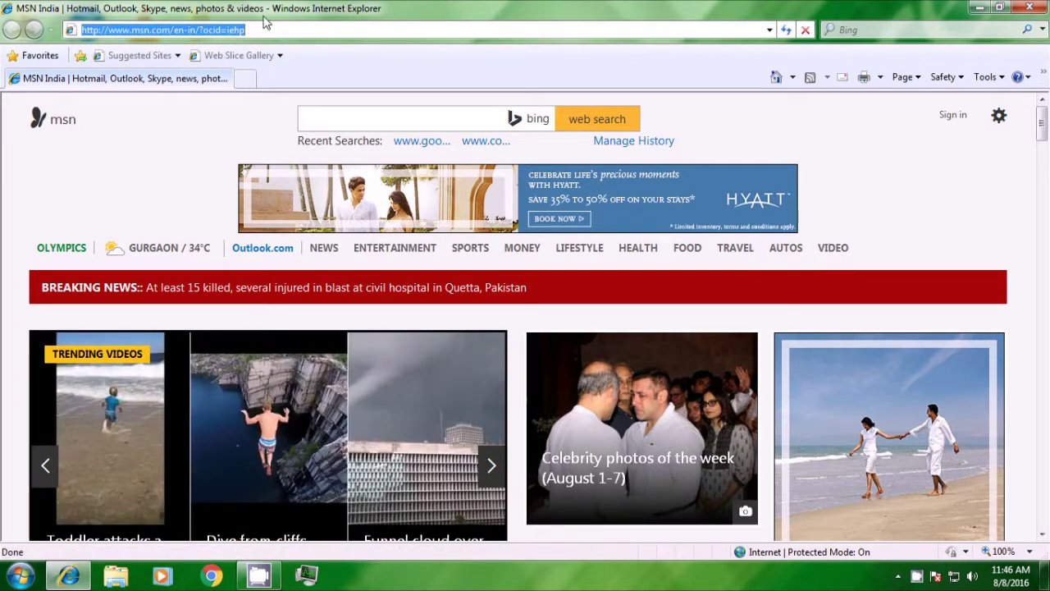
key(BackSpace)
text(www)
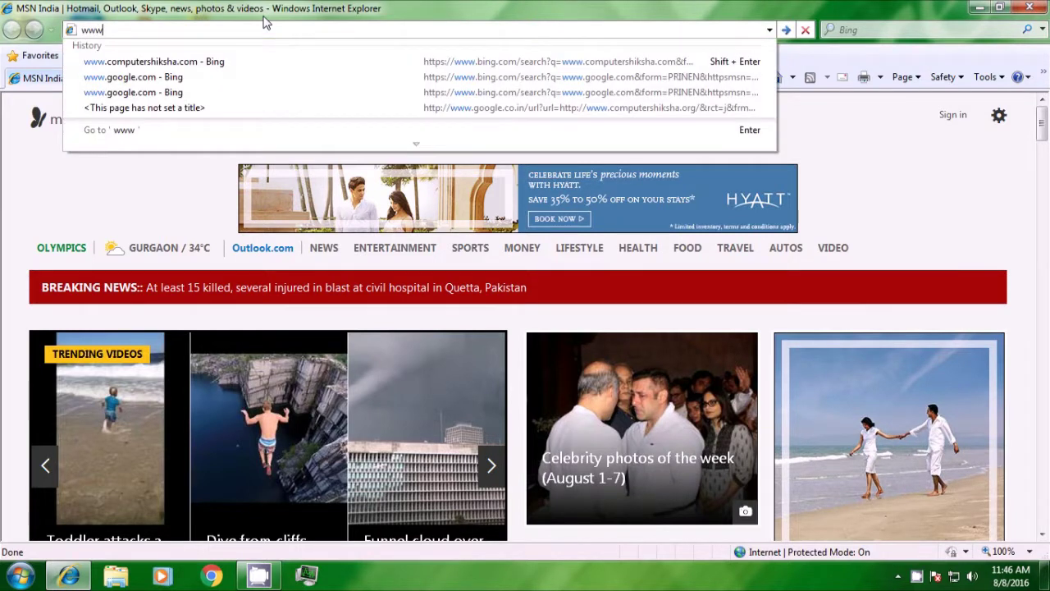
text(.g)
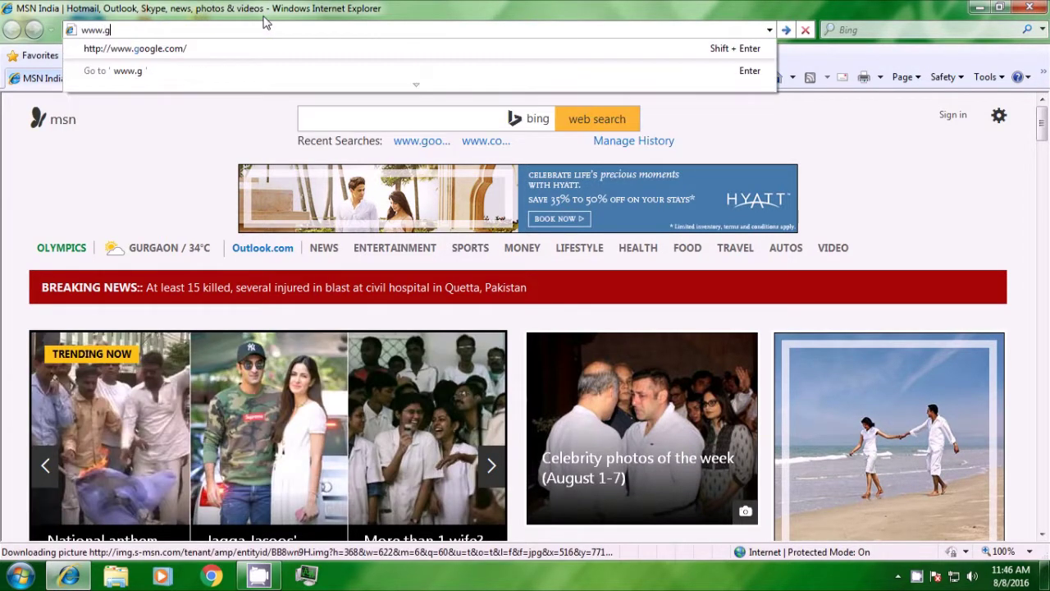
text(ooogl)
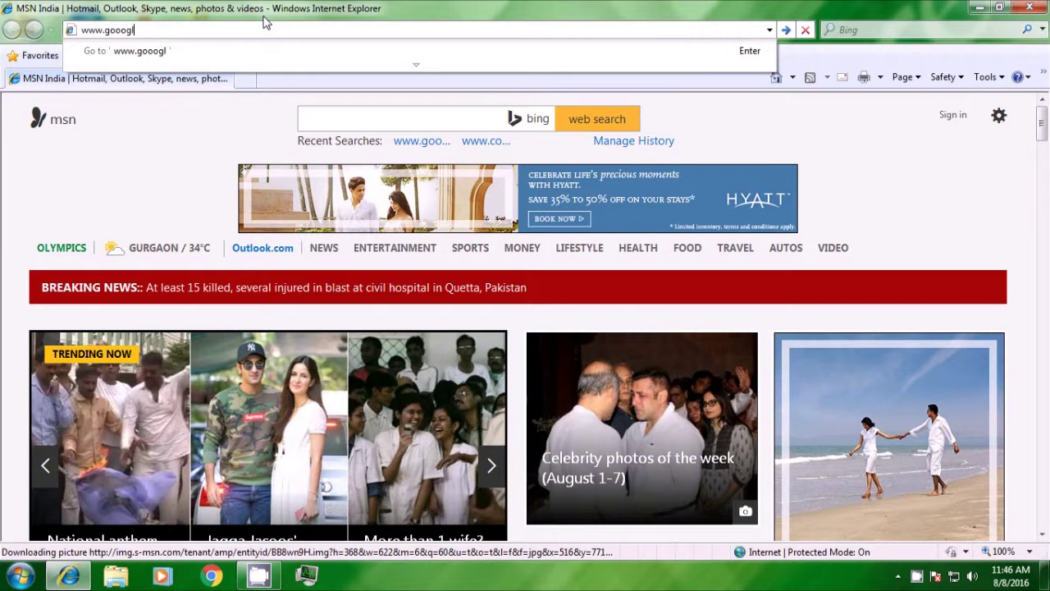
text(e.com)
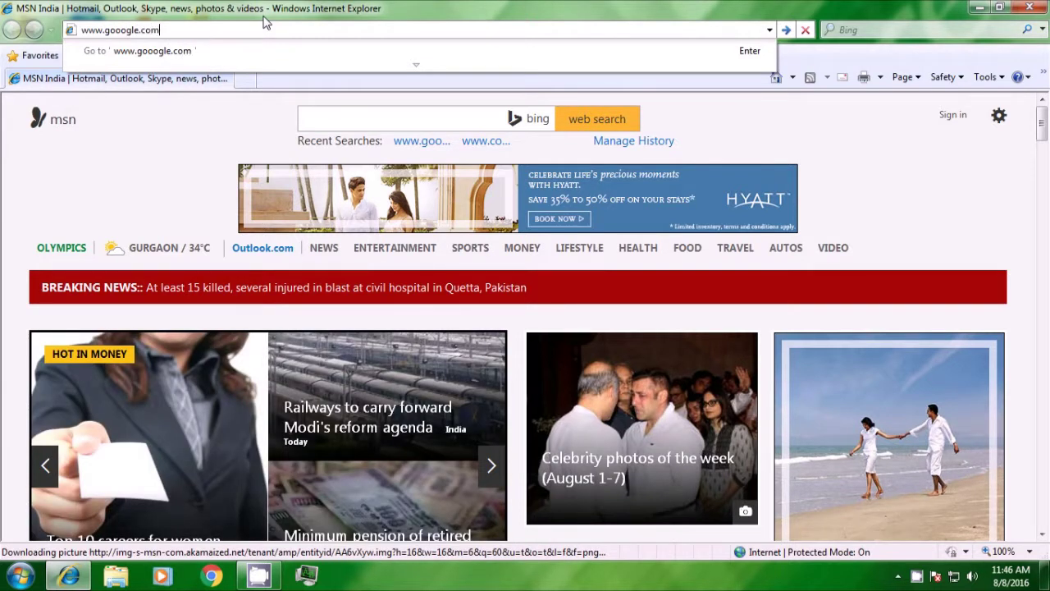
key(Return)
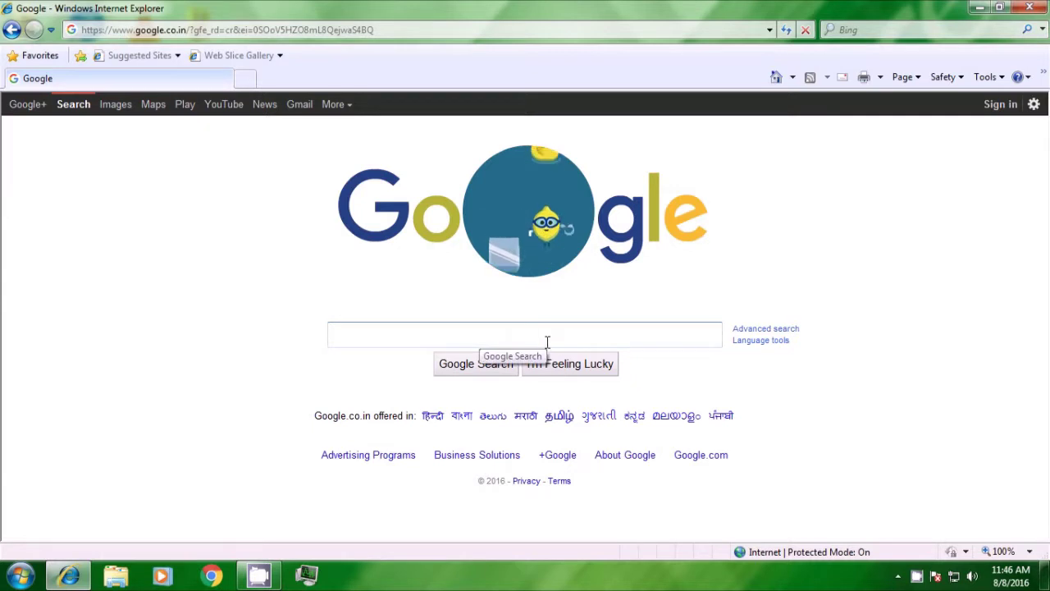
Enter the query 'computer shiksha' in the Google search box and submit it
click(476, 337)
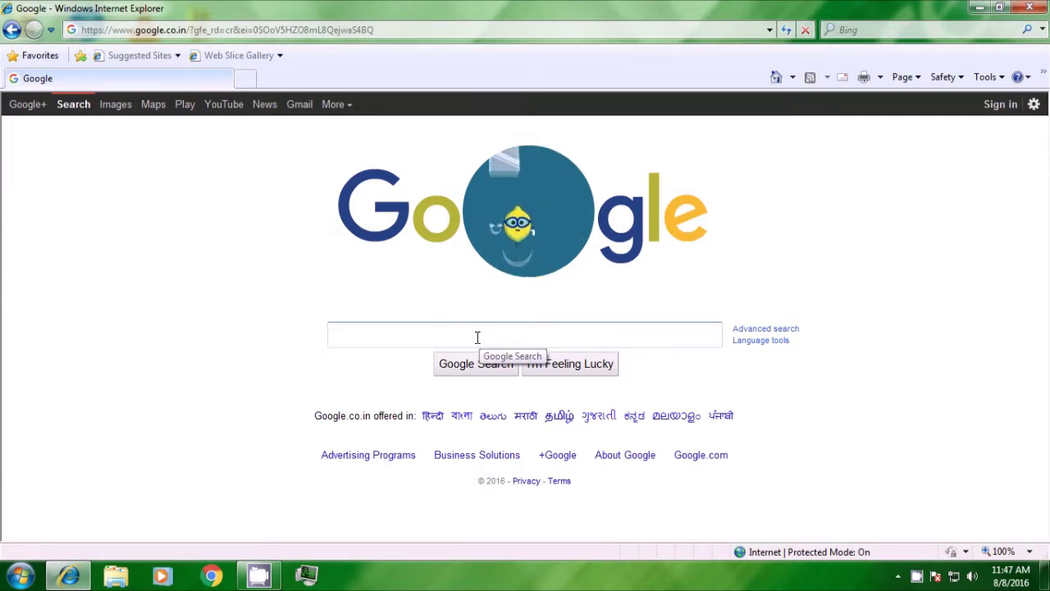
text(compu)
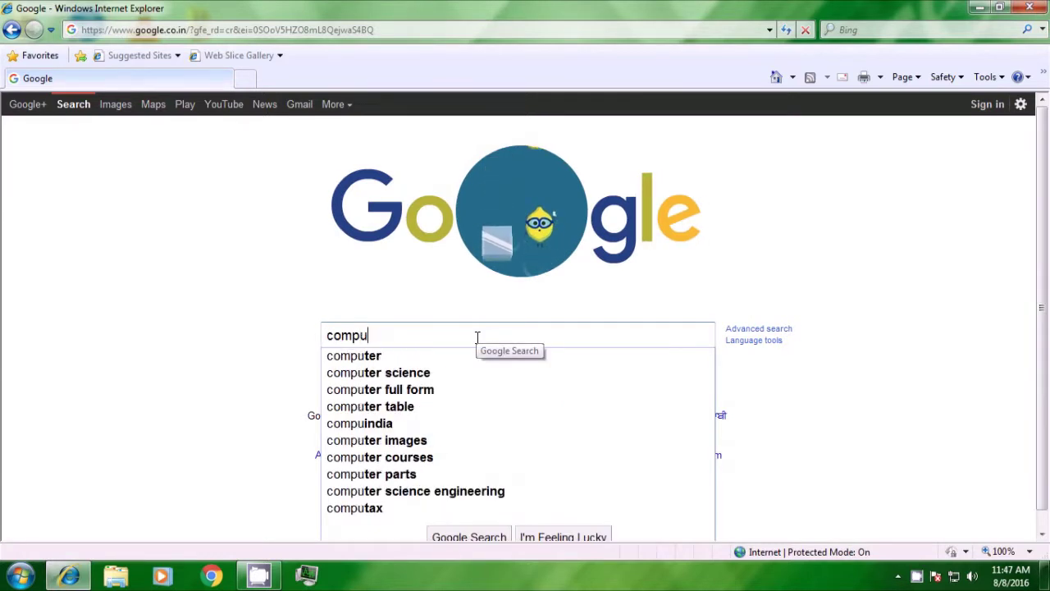
text(ter )
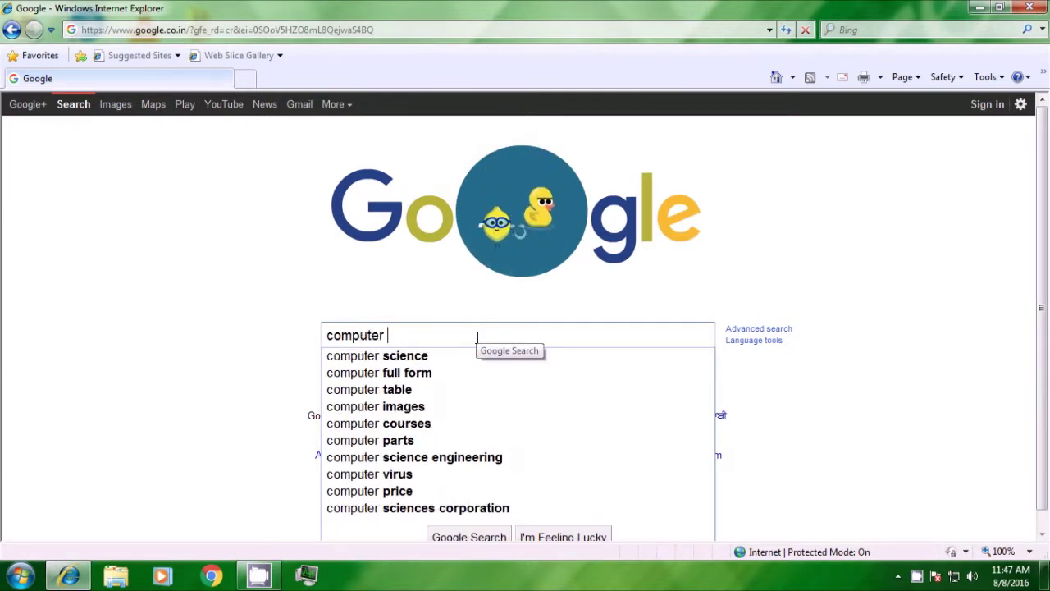
text(shi)
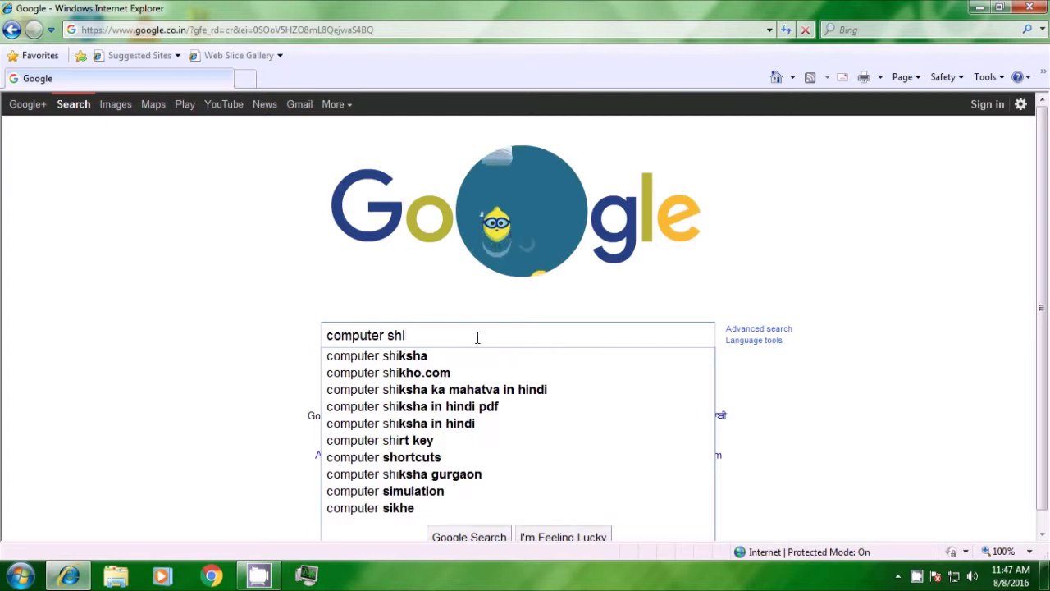
text(k)
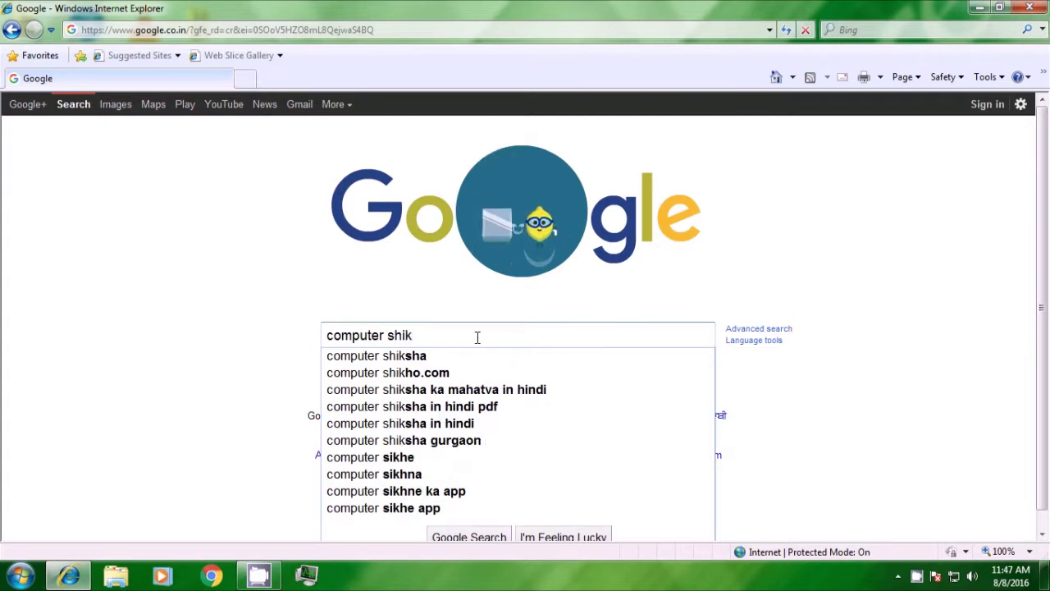
text(sha)
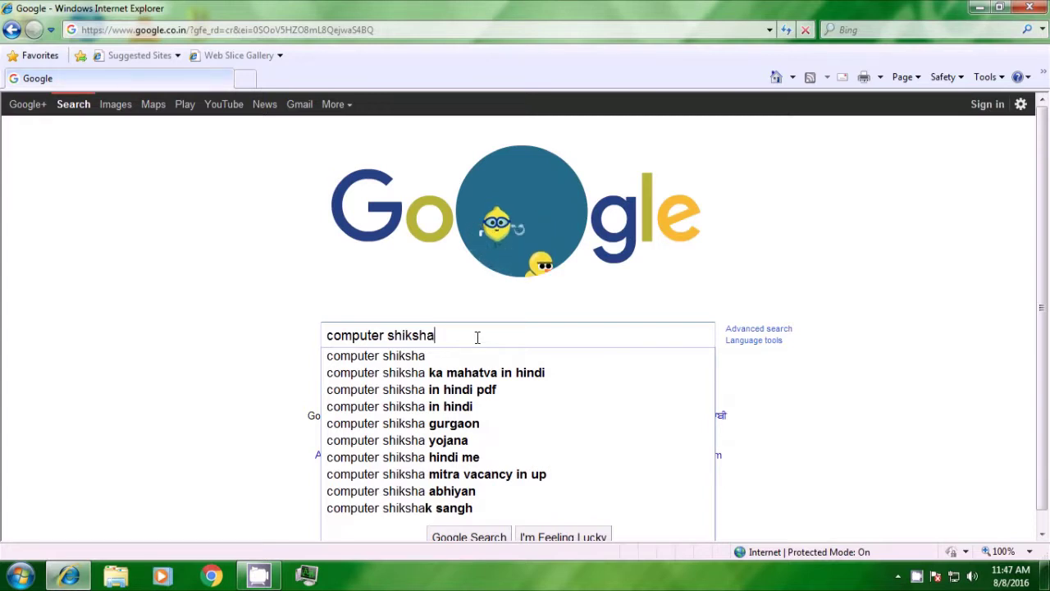
key(Return)
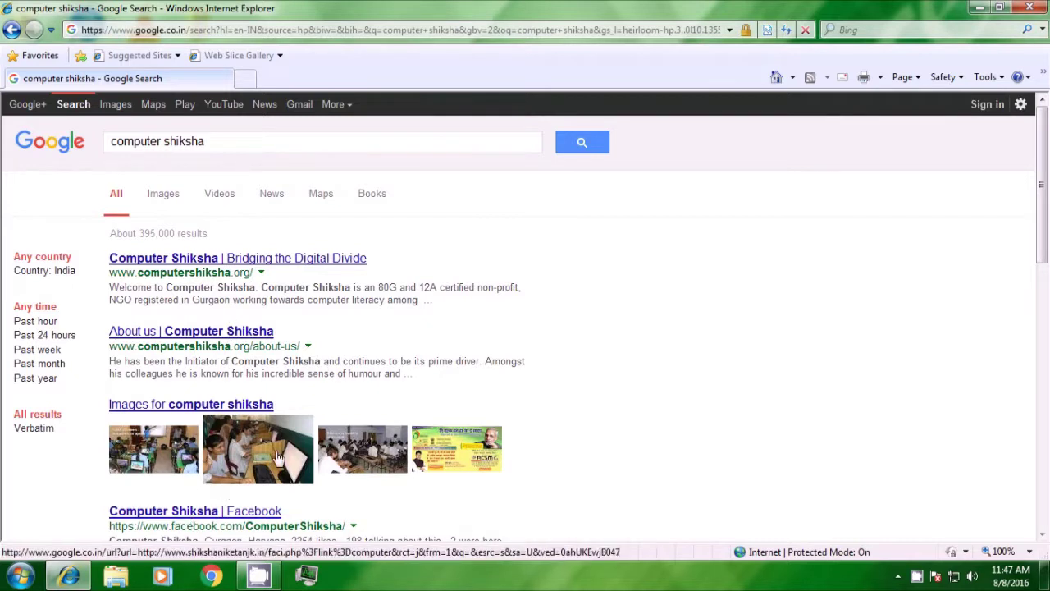
Open the 'Computer Shiksha | Bridging the Digital Divide' result and scroll through computershiksha.org
mouse_move(1045, 241)
mouse_down()
mouse_move(1044, 504)
mouse_move(1045, 233)
mouse_up()
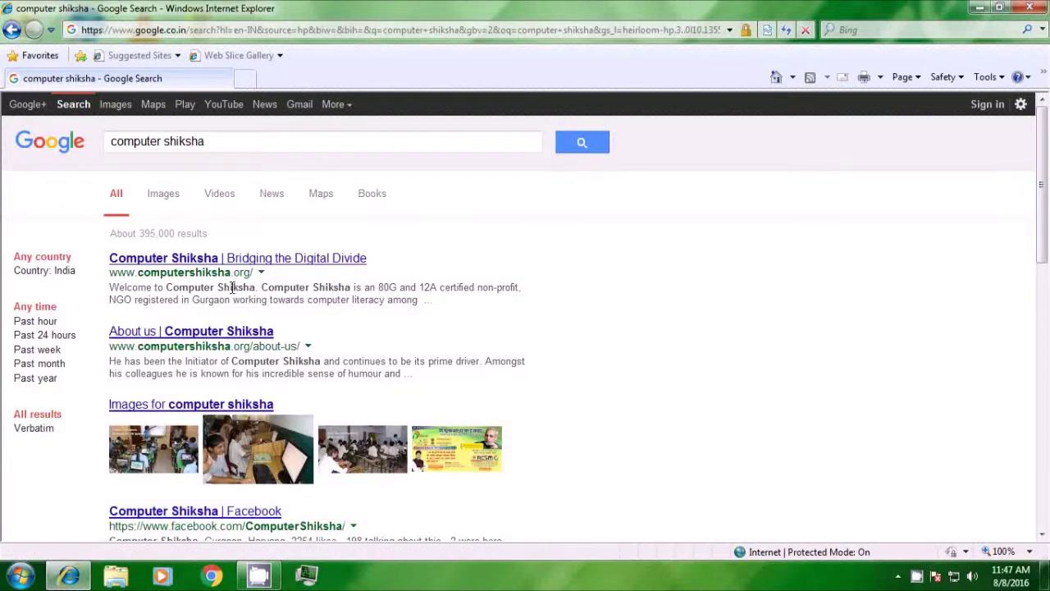
click(251, 261)
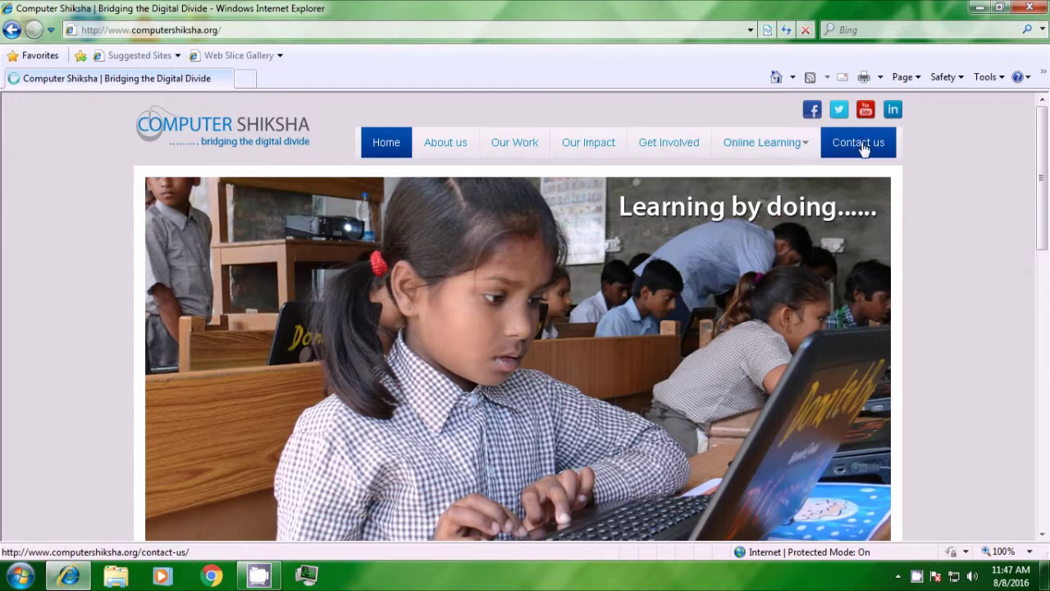
drag(1045, 180, 1047, 275)
drag(1048, 306, 1038, 176)
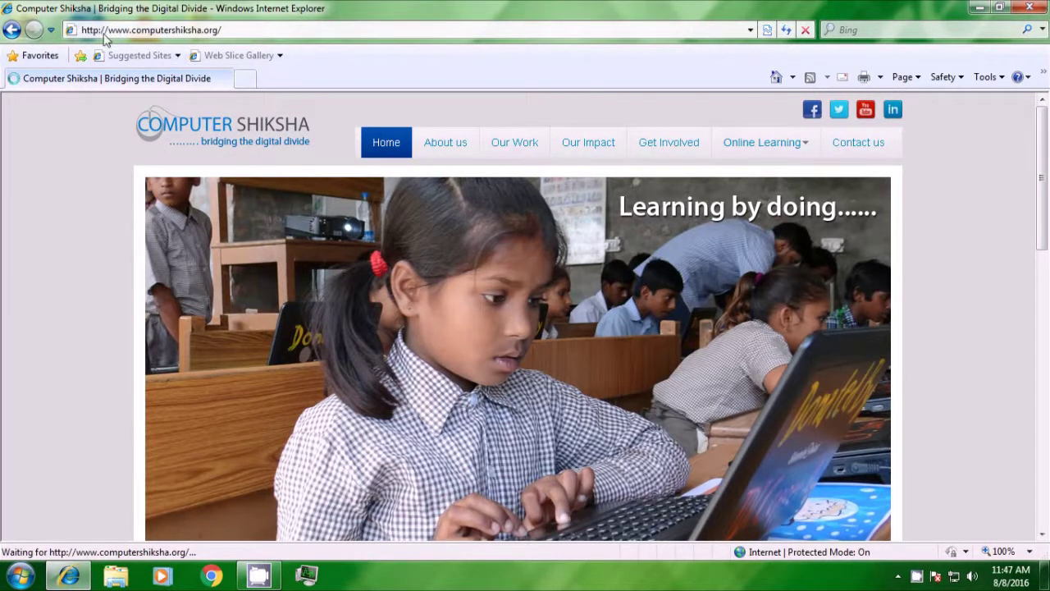
click(227, 33)
key(BackSpace)
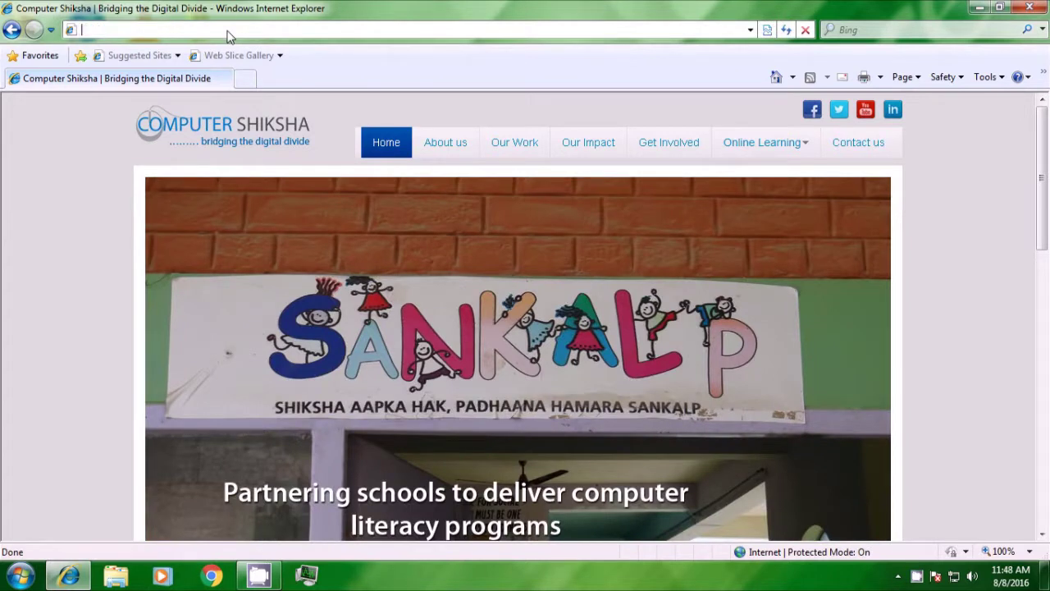
text(www)
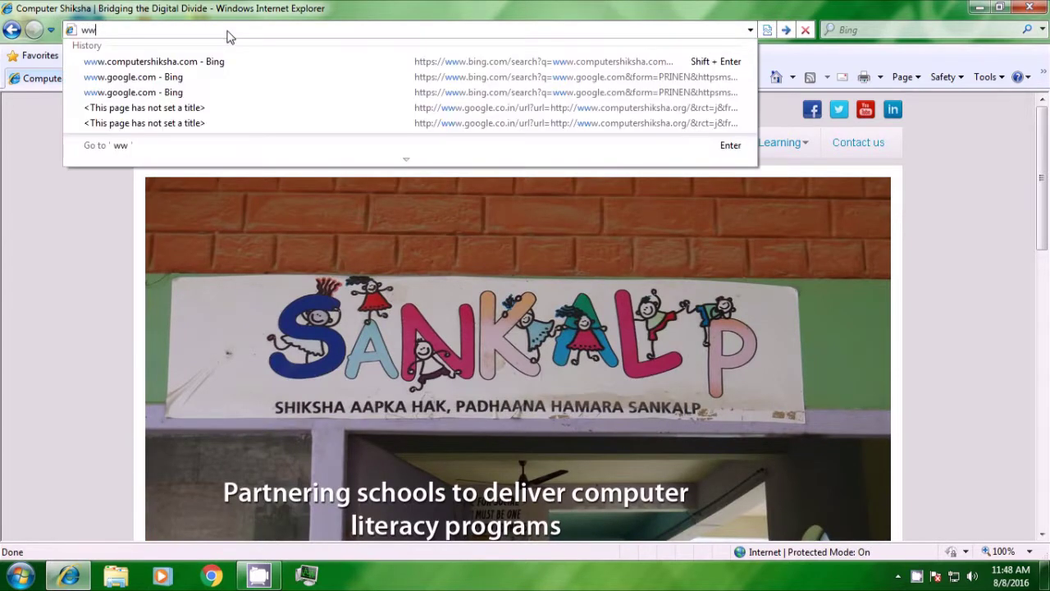
text(.go)
key(BackSpace)
key(BackSpace)
text(ama)
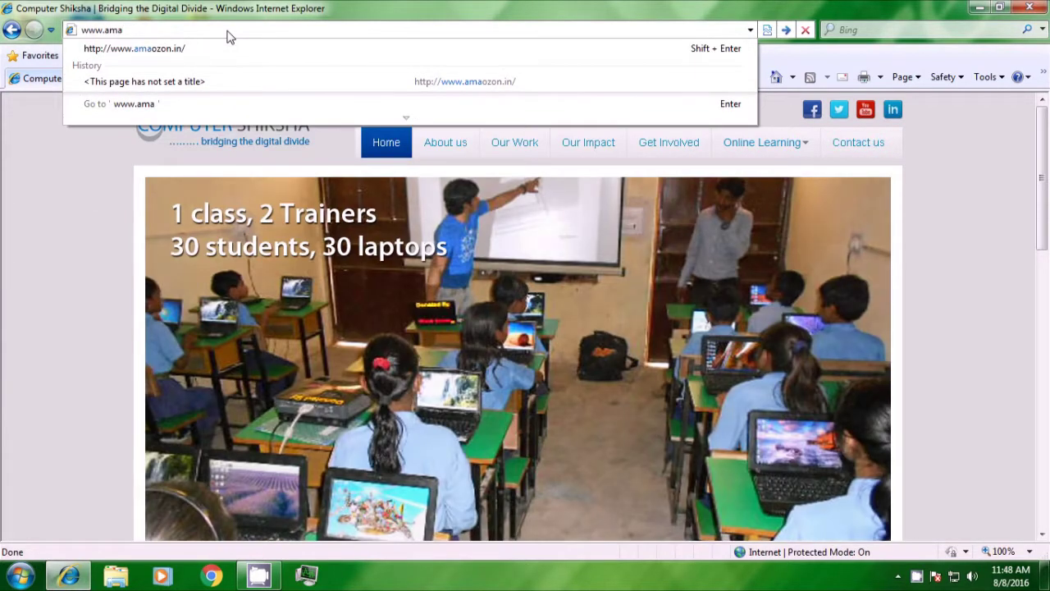
text(zon)
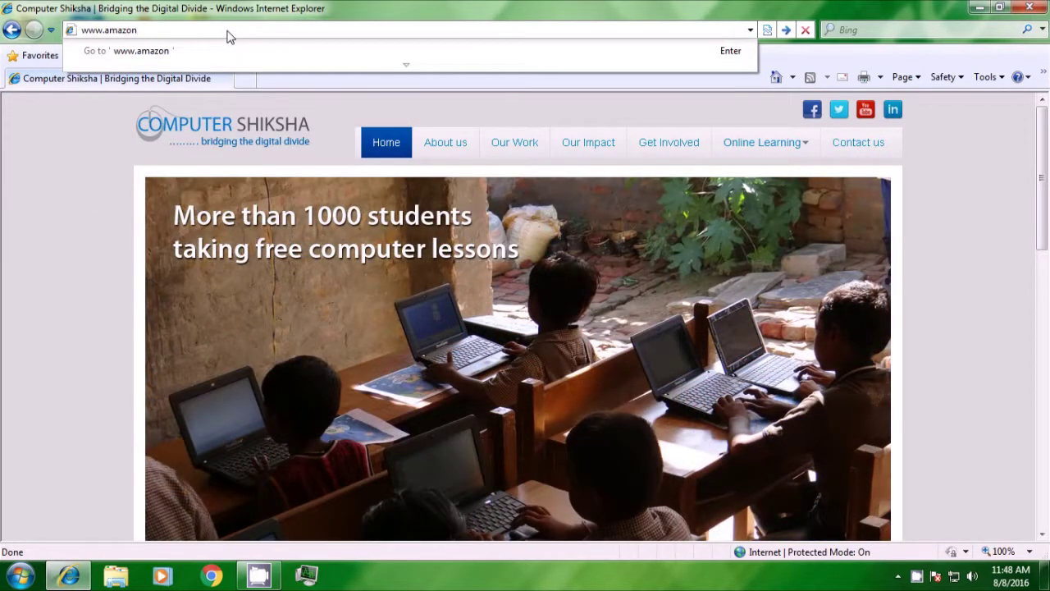
text(.in)
key(Return)
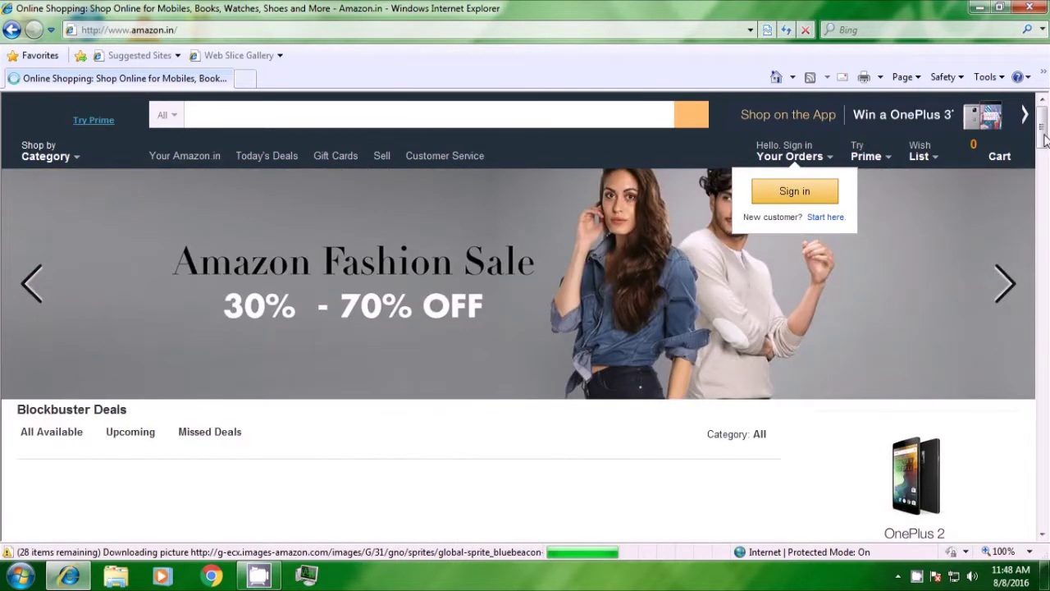
Scroll the Amazon page and answer Yes to stop the slow-running script
drag(1043, 139, 1049, 218)
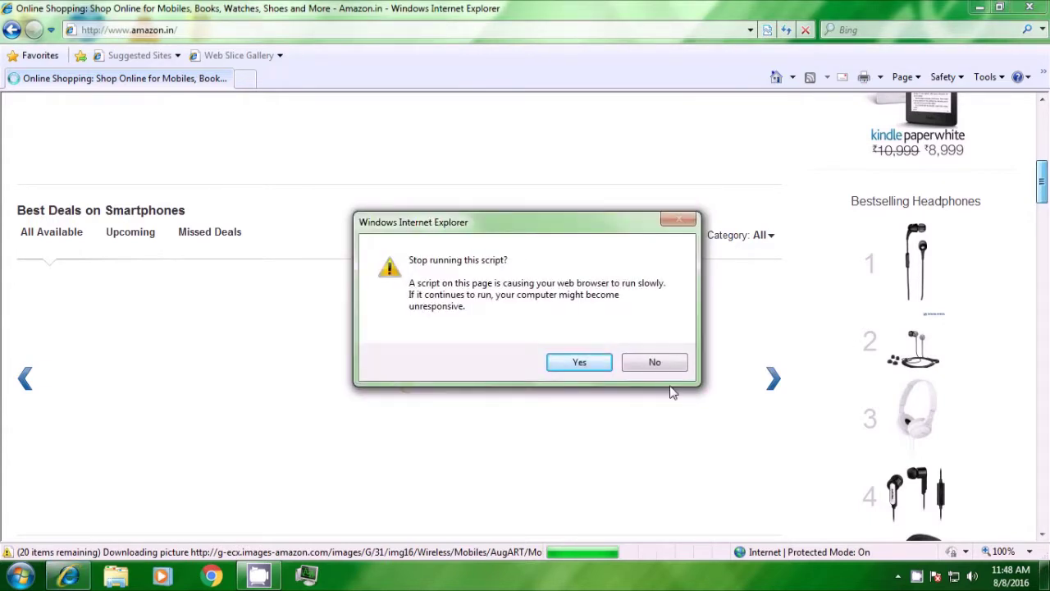
click(576, 365)
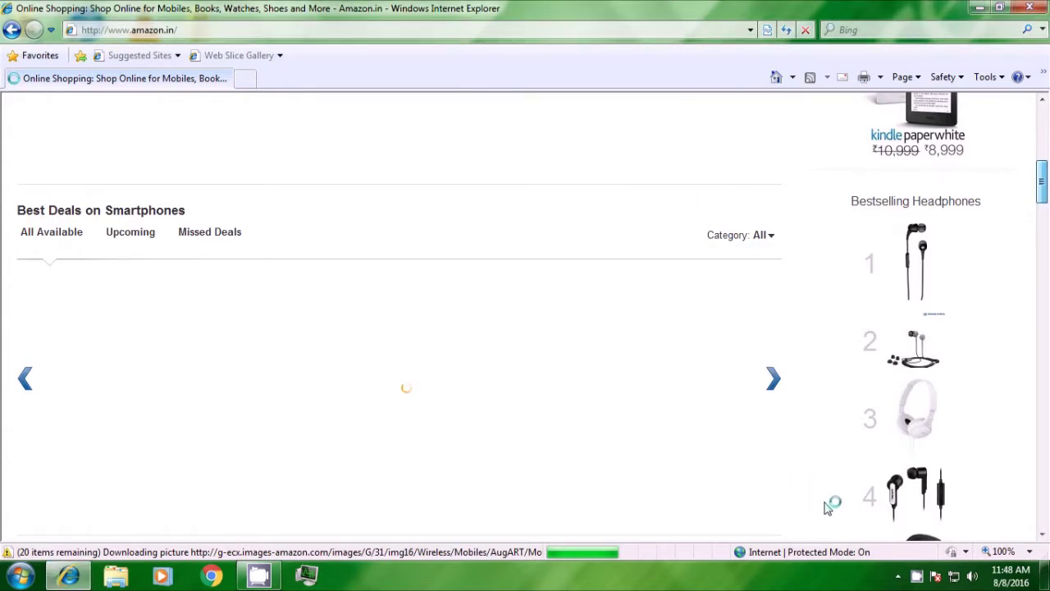
click(584, 364)
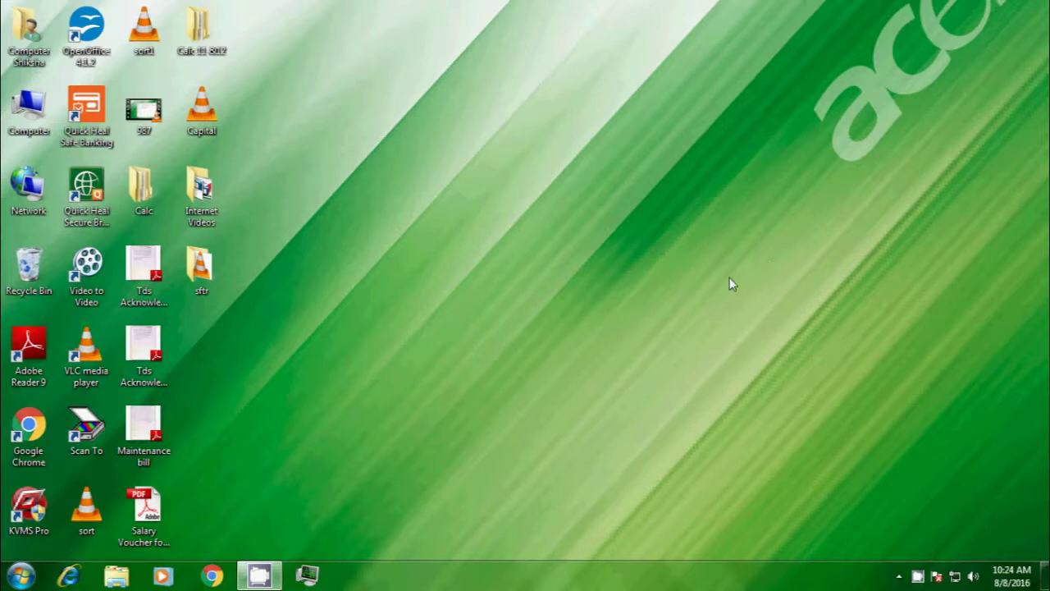
Start Chrome on a new tab and search Google for 'download adobe reader'
click(211, 576)
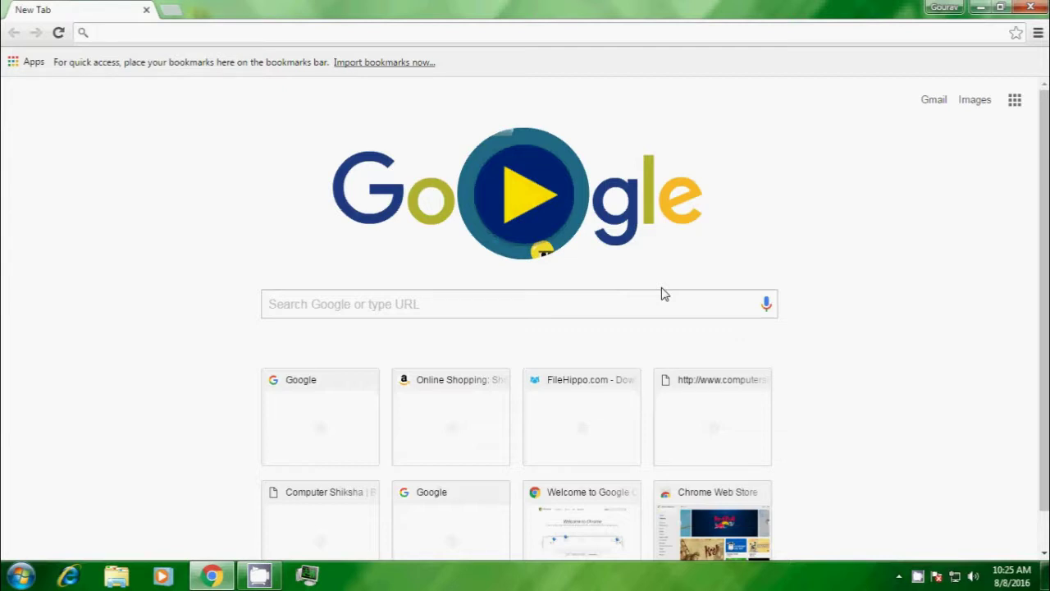
click(645, 306)
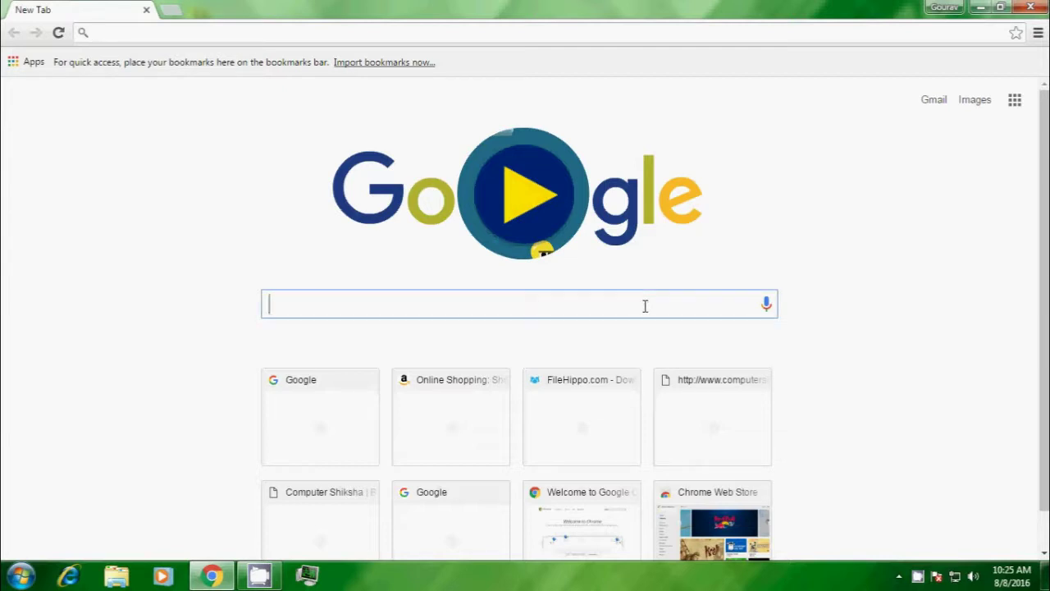
text(do)
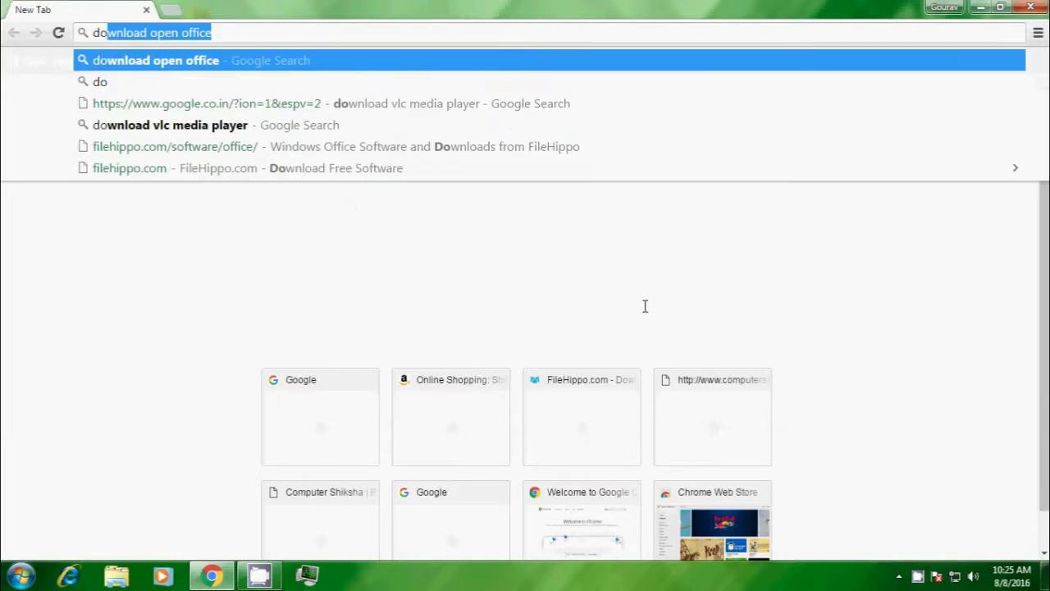
text(wn)
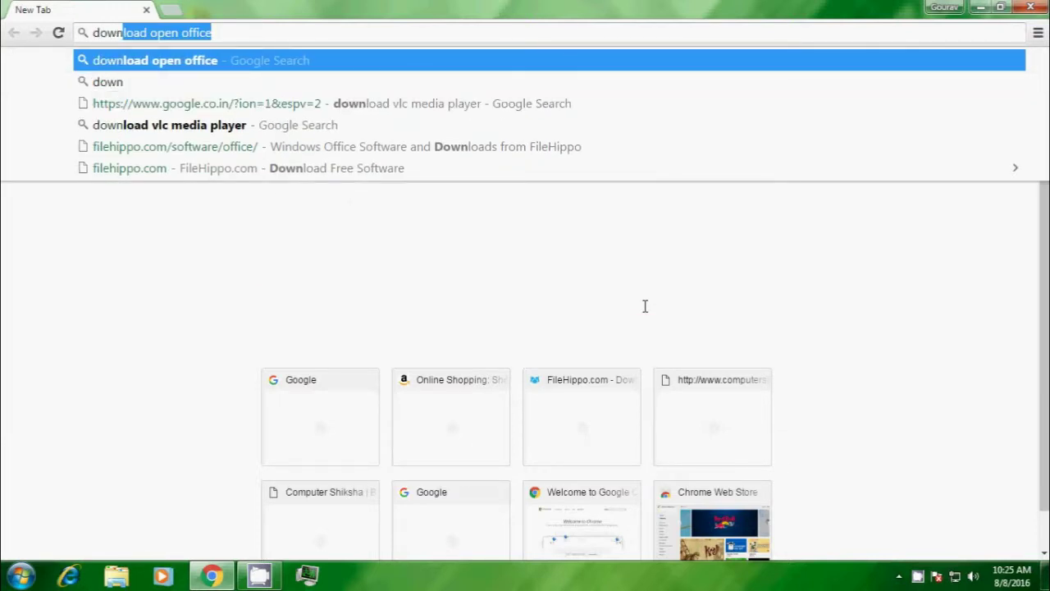
text(load )
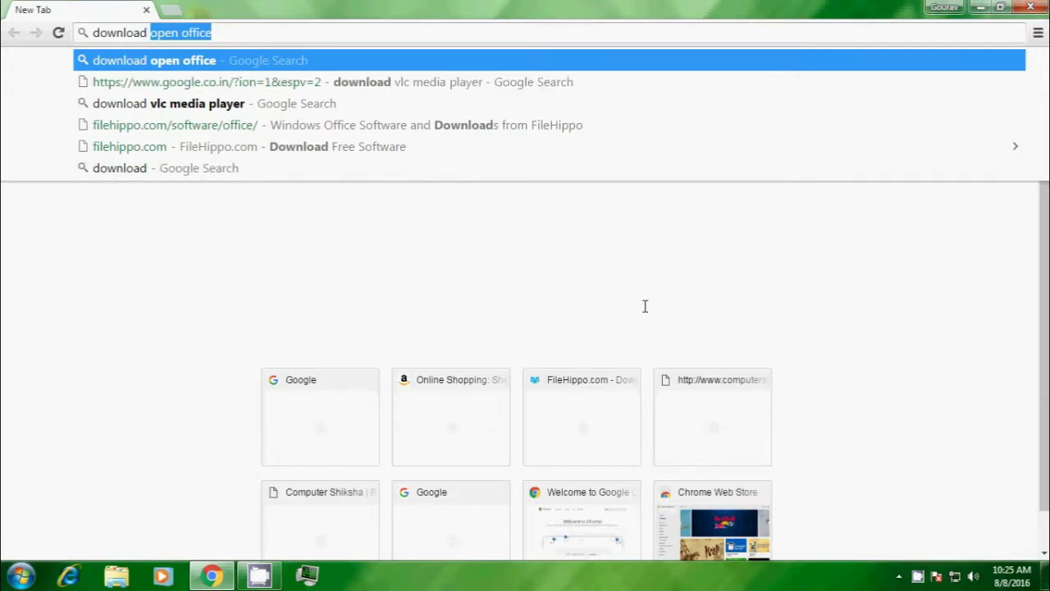
text(ado)
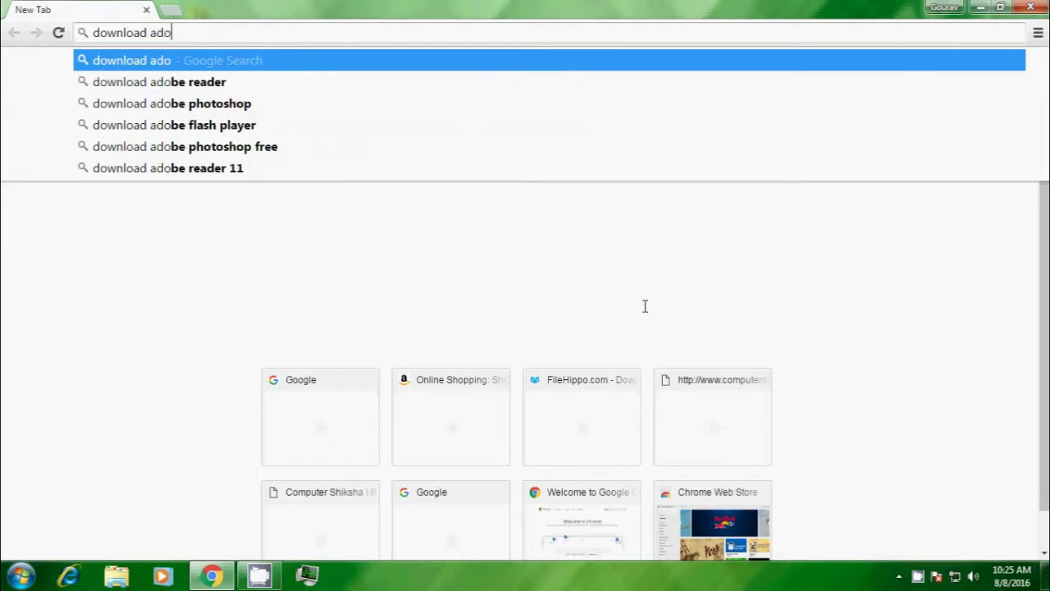
text(be)
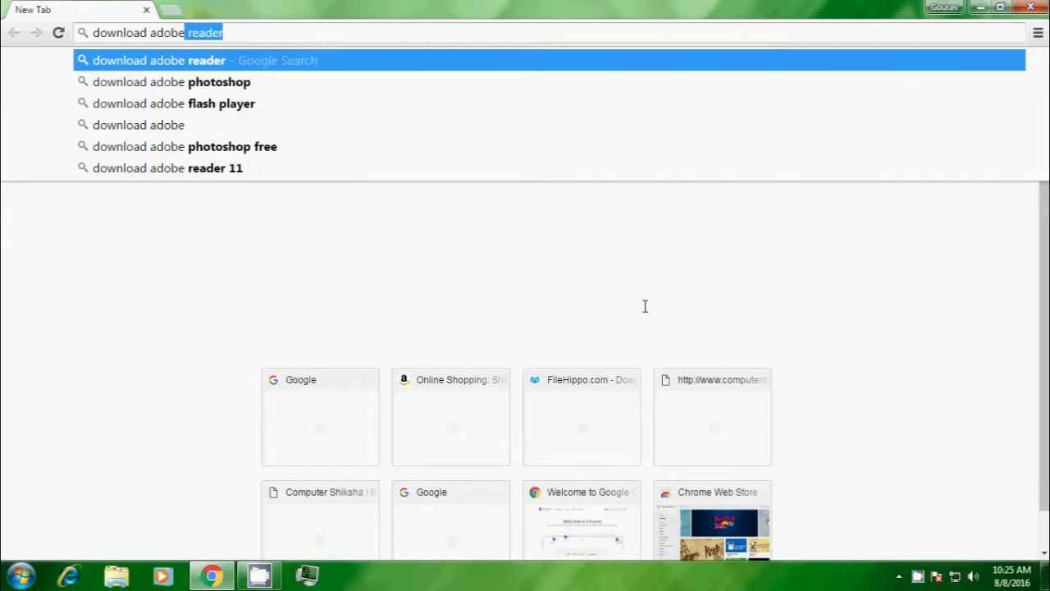
text( reade)
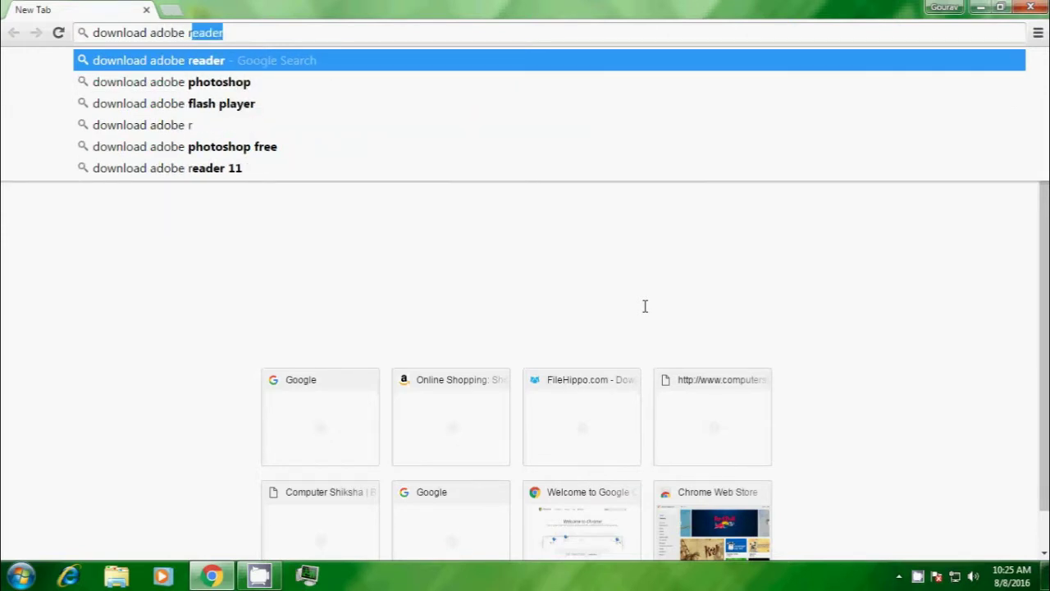
text(r)
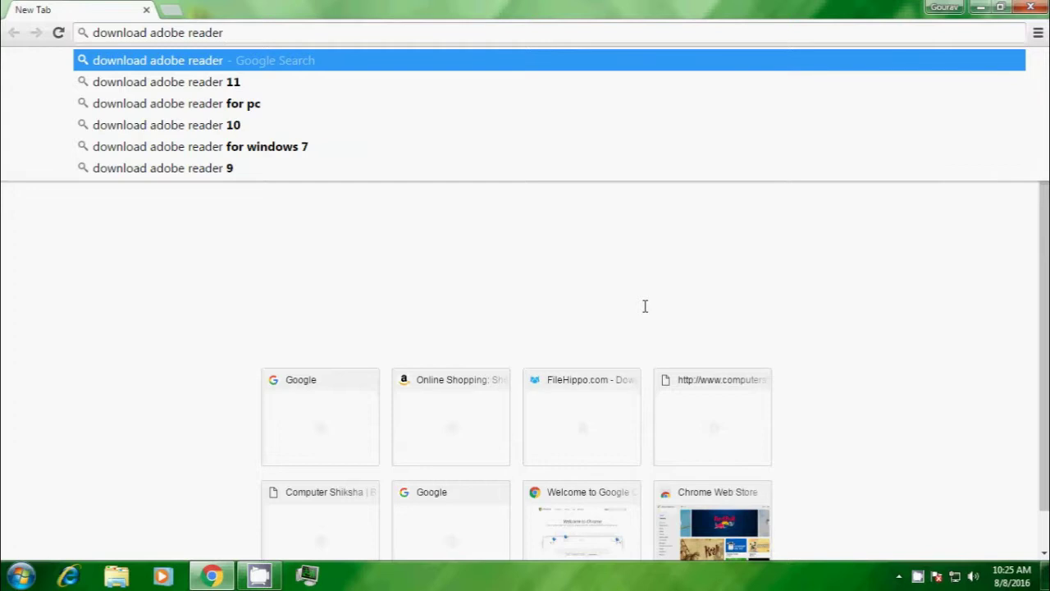
key(Return)
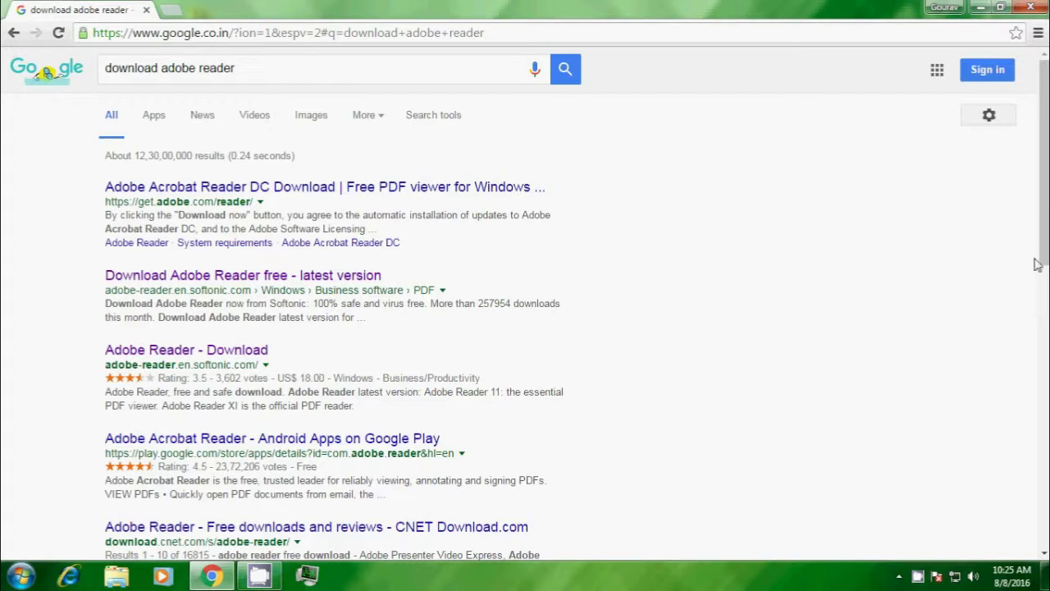
drag(1045, 265, 1045, 490)
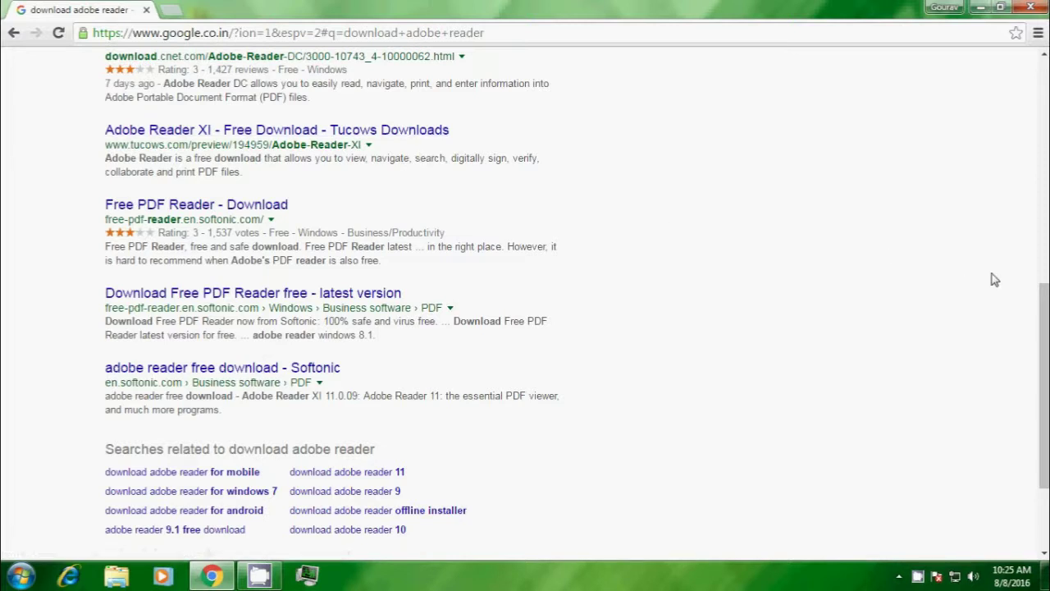
drag(1042, 300, 1042, 95)
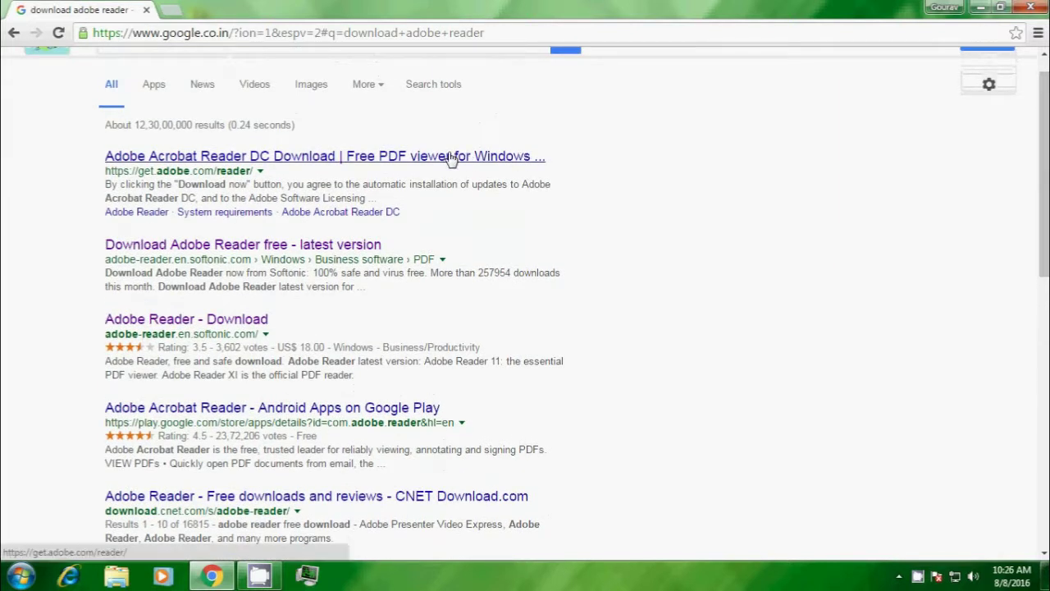
Open the 'Adobe Acrobat Reader DC Download | Free PDF viewer for Windows' result at get.adobe.com/reader
click(372, 158)
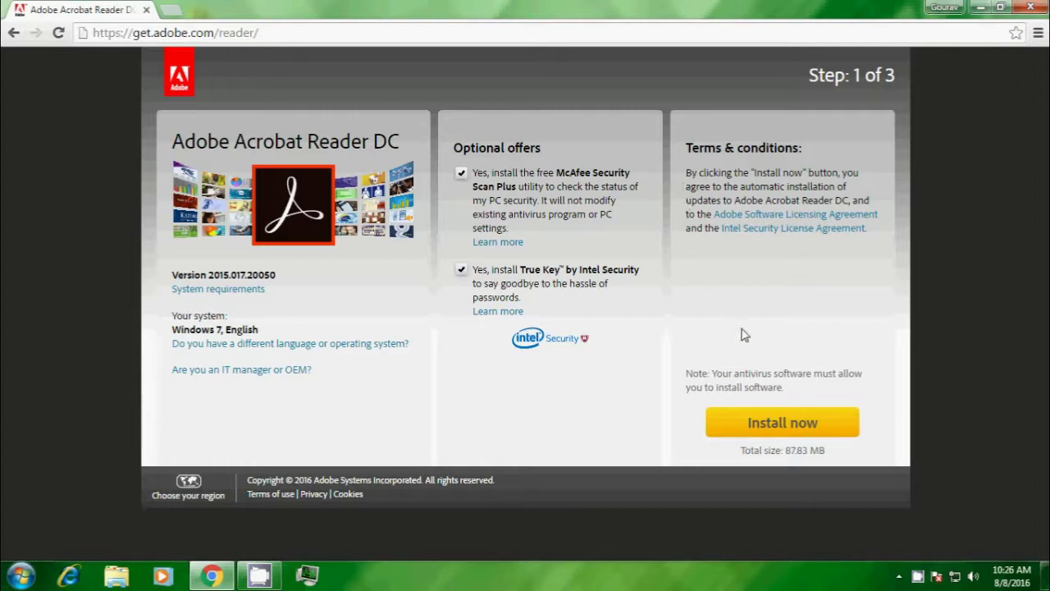
Use the yellow Install now button to download readerdc_en_ka_install.exe (1,171 KB)
click(774, 425)
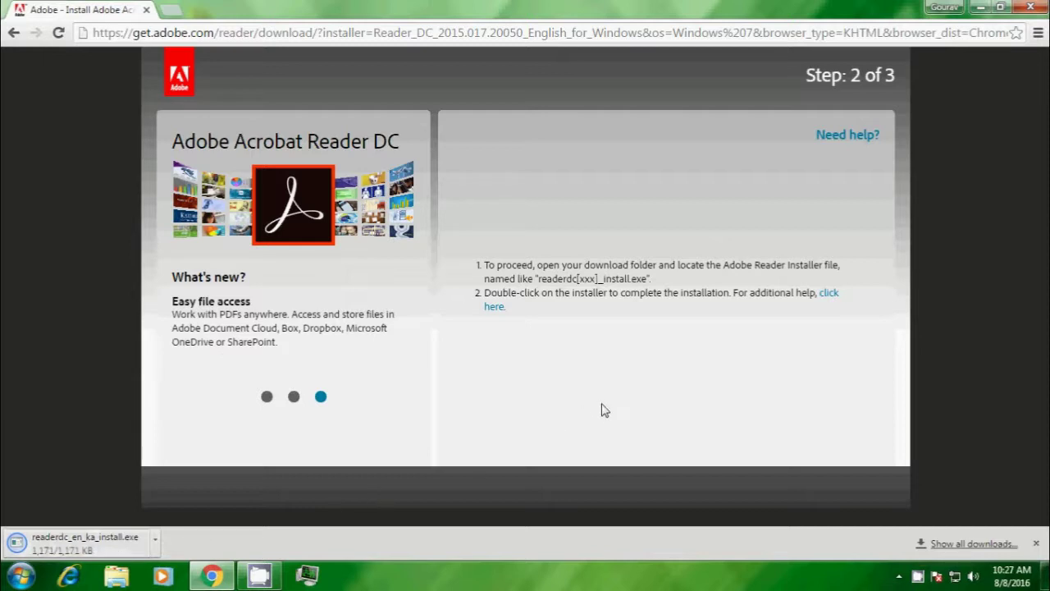
Review the Reader and VLC installers in the full downloads list, then minimize Chrome
click(957, 544)
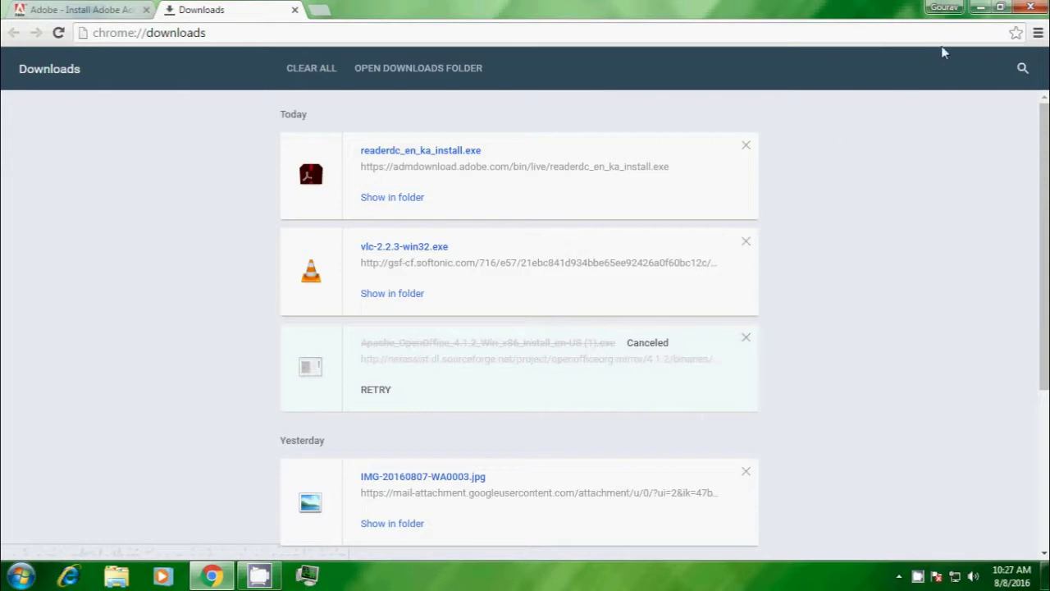
click(981, 7)
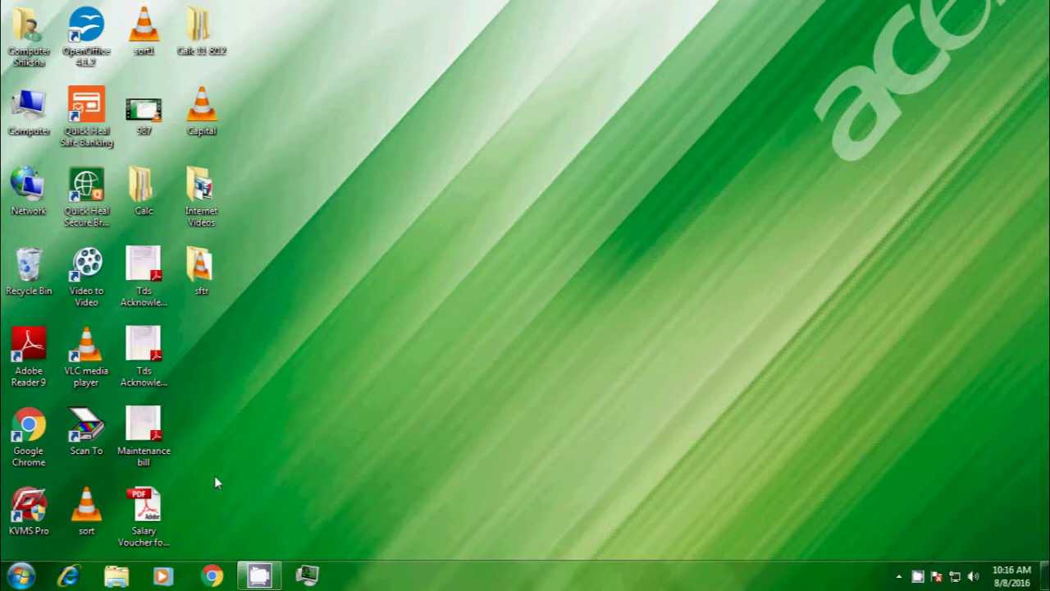
Restore the Chrome window from the taskbar so it shows a New Tab page
click(213, 576)
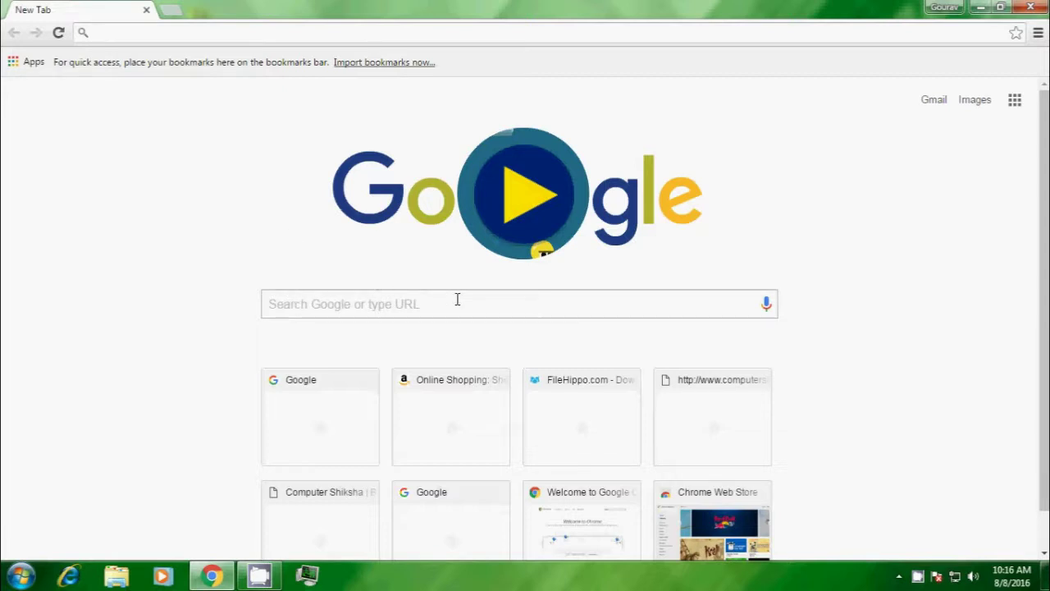
Enter 'download vlc media player' in the Google search box
click(421, 302)
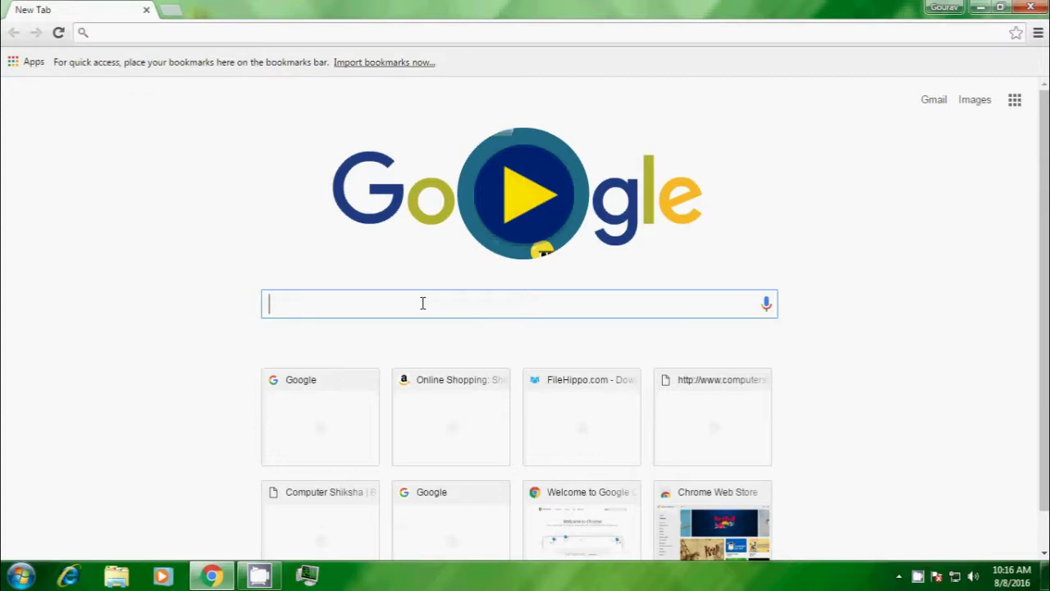
text(download)
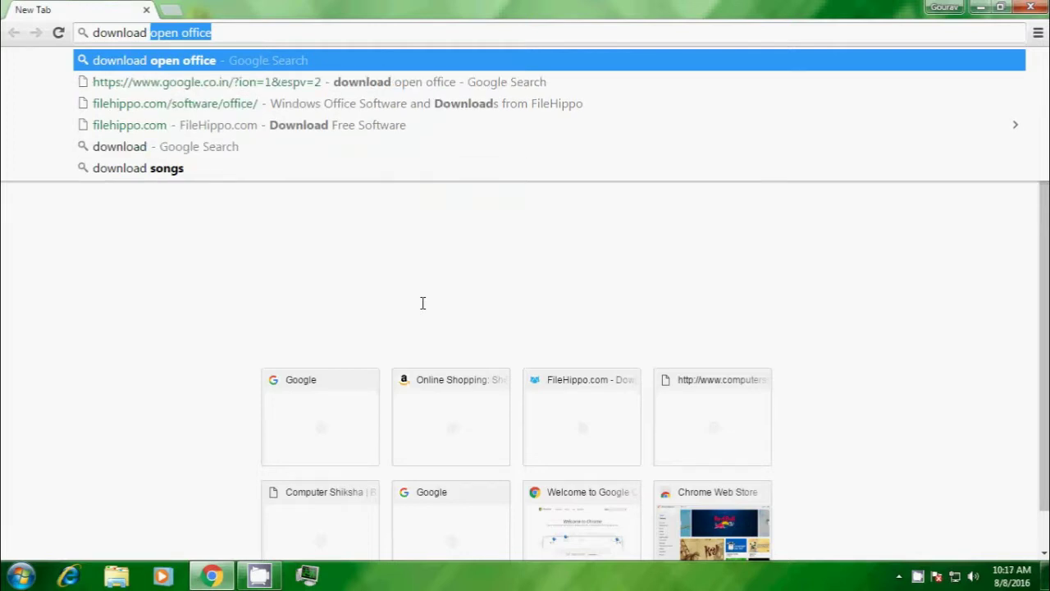
text( vlc)
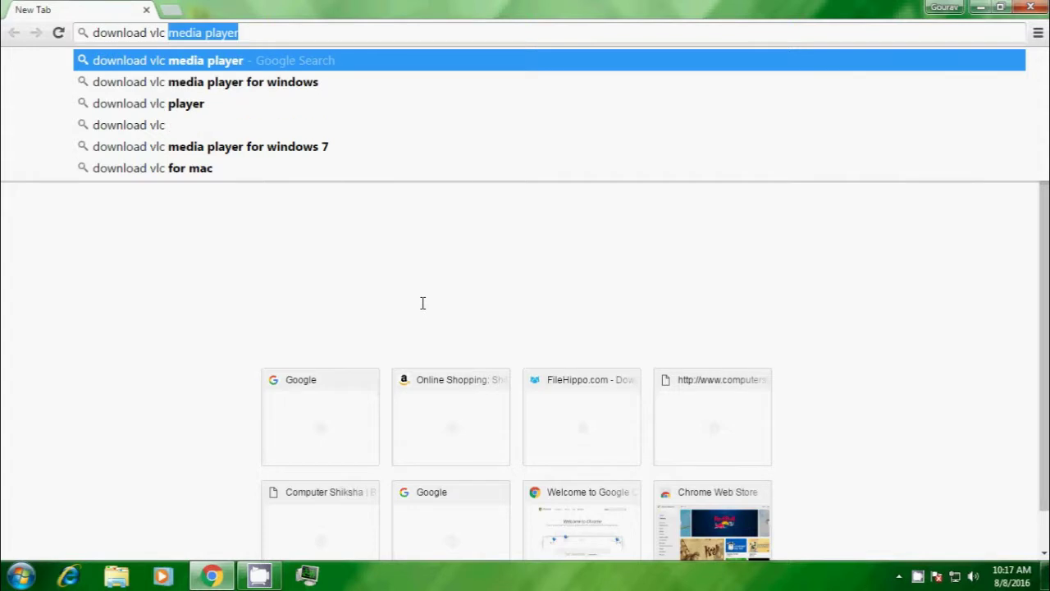
text( m)
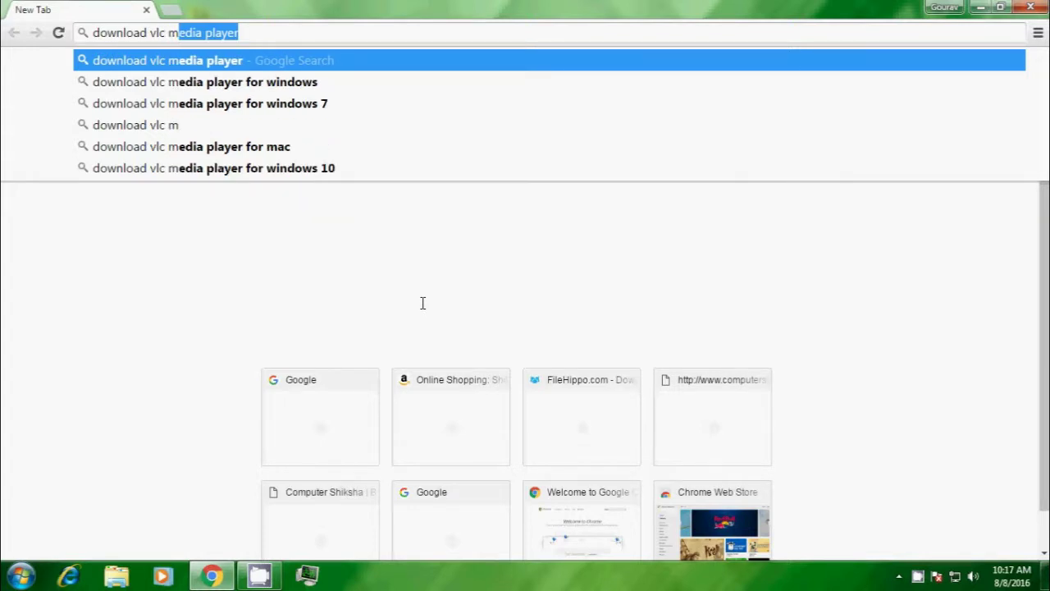
text(edi)
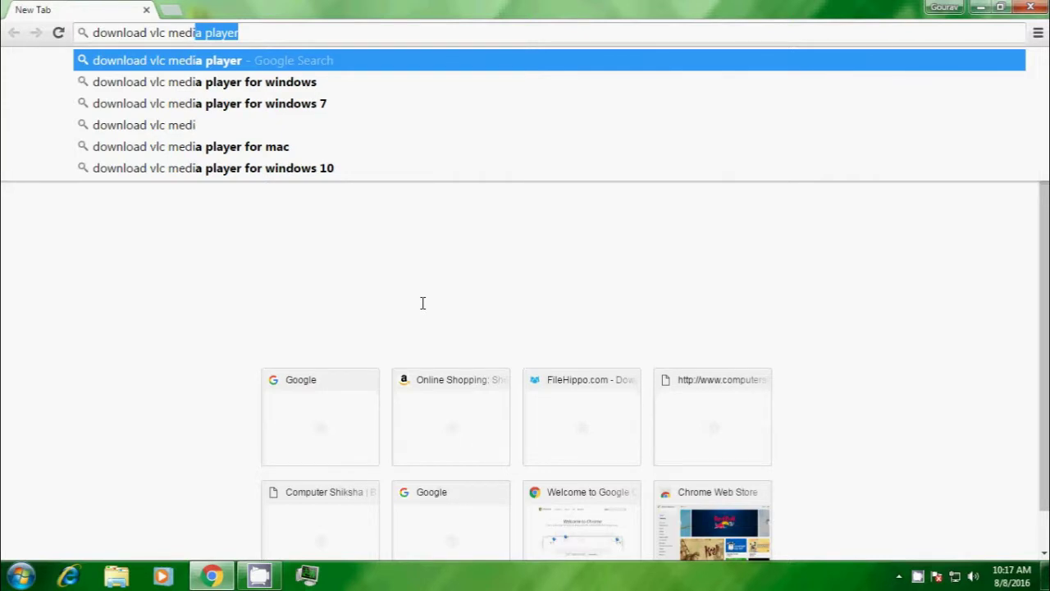
text(a pl)
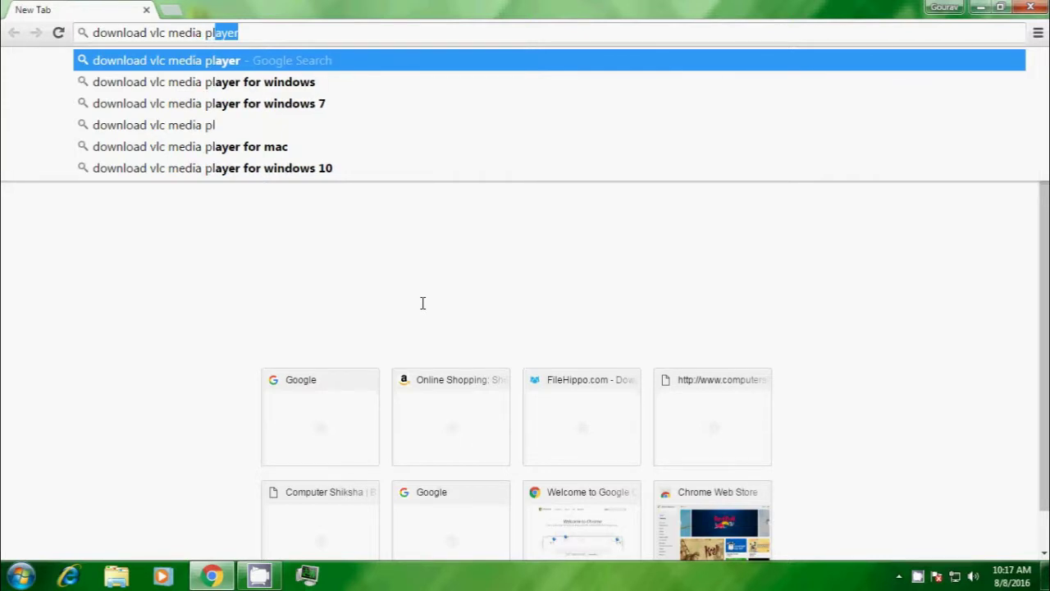
text(ayer)
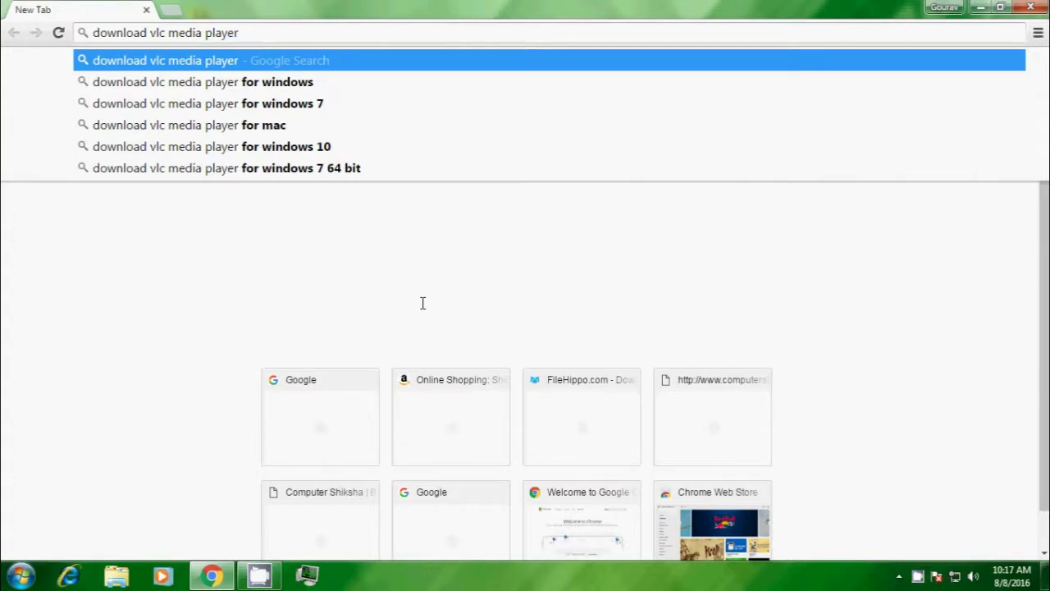
Search Google for 'download vlc media player' and scroll through the results
key(Return)
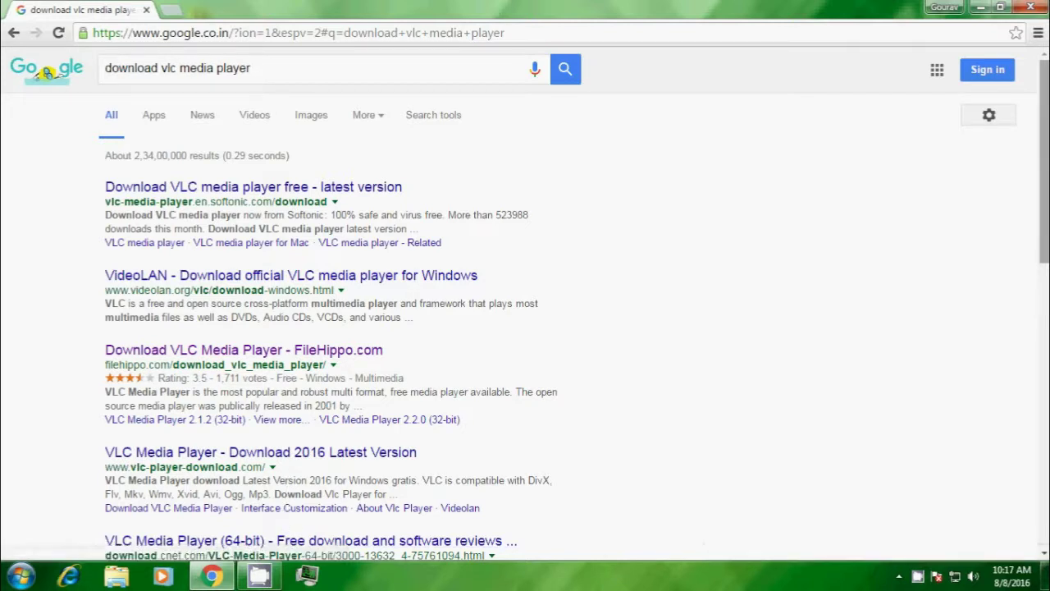
scroll(1042, 254, down, 1)
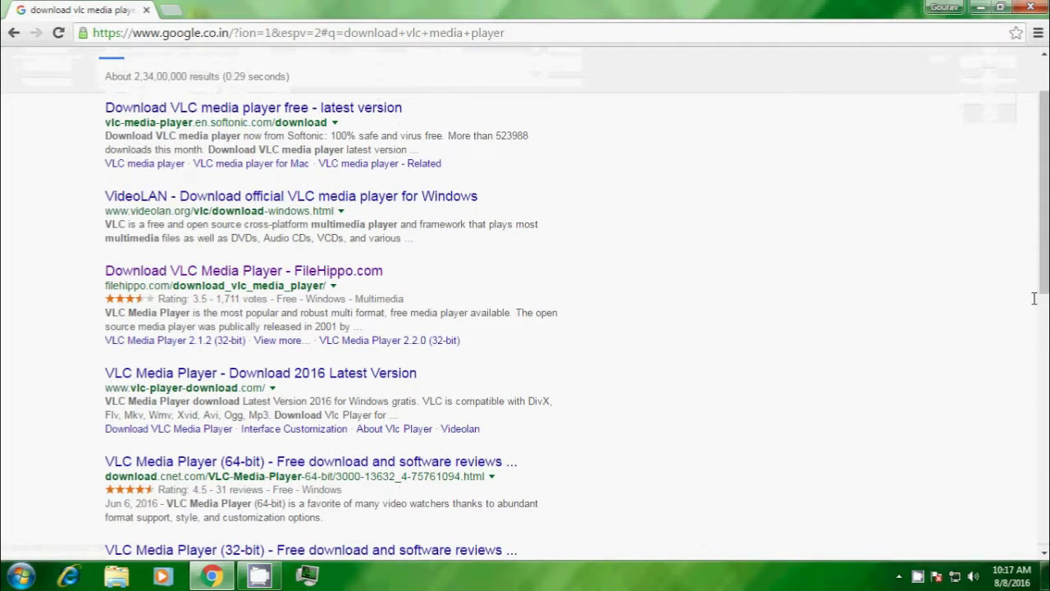
mouse_move(1043, 289)
mouse_down()
mouse_move(1031, 548)
mouse_move(1046, 507)
mouse_move(1046, 269)
mouse_up()
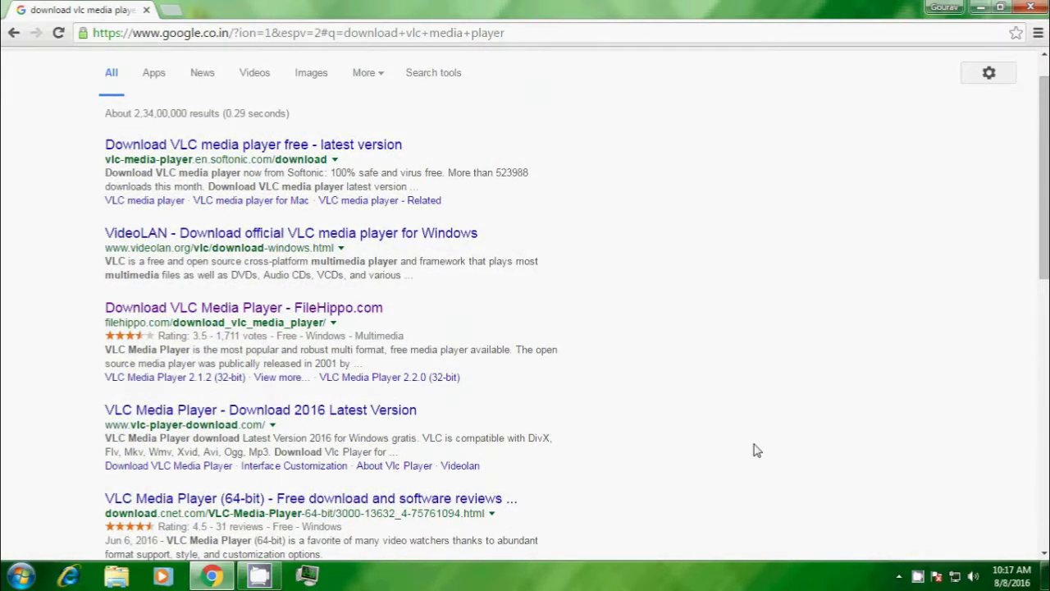
Open the Softonic VLC result and start downloading vlc-2.2.3-win32.exe
click(328, 146)
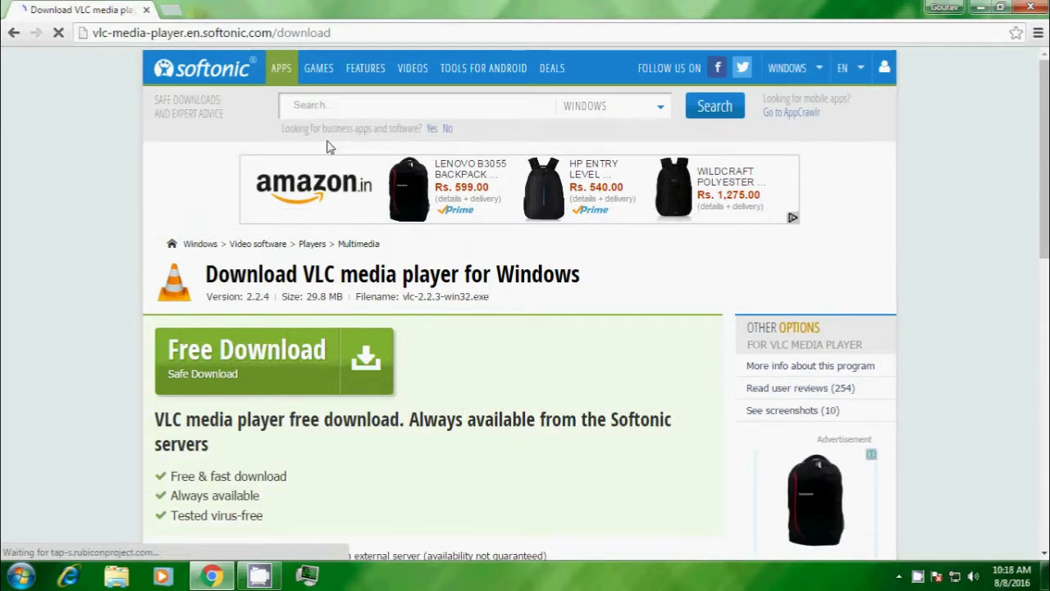
mouse_move(1046, 197)
mouse_down()
mouse_move(1046, 485)
mouse_move(1045, 198)
mouse_up()
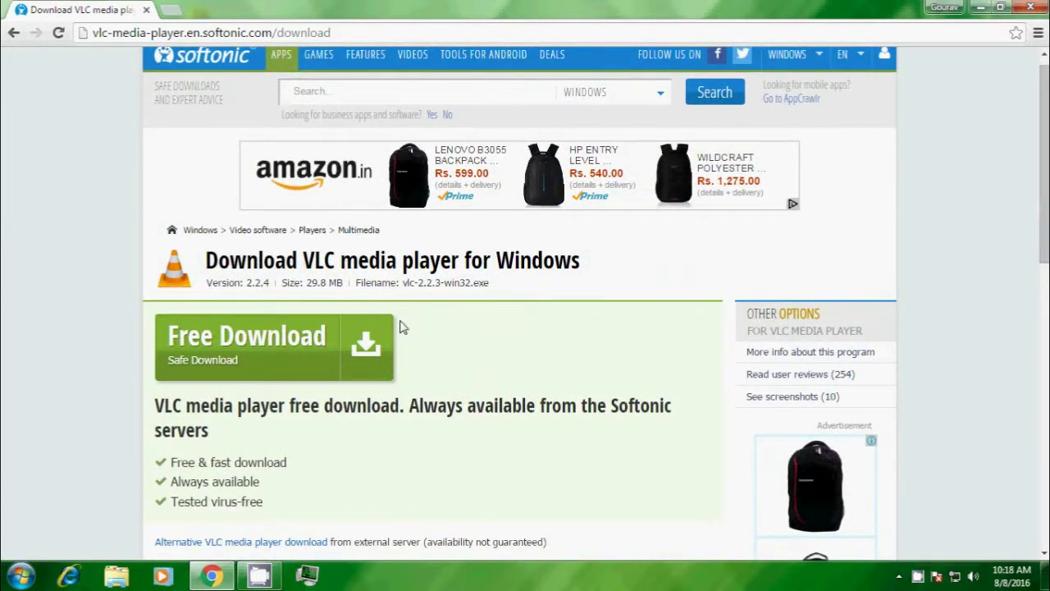
click(292, 349)
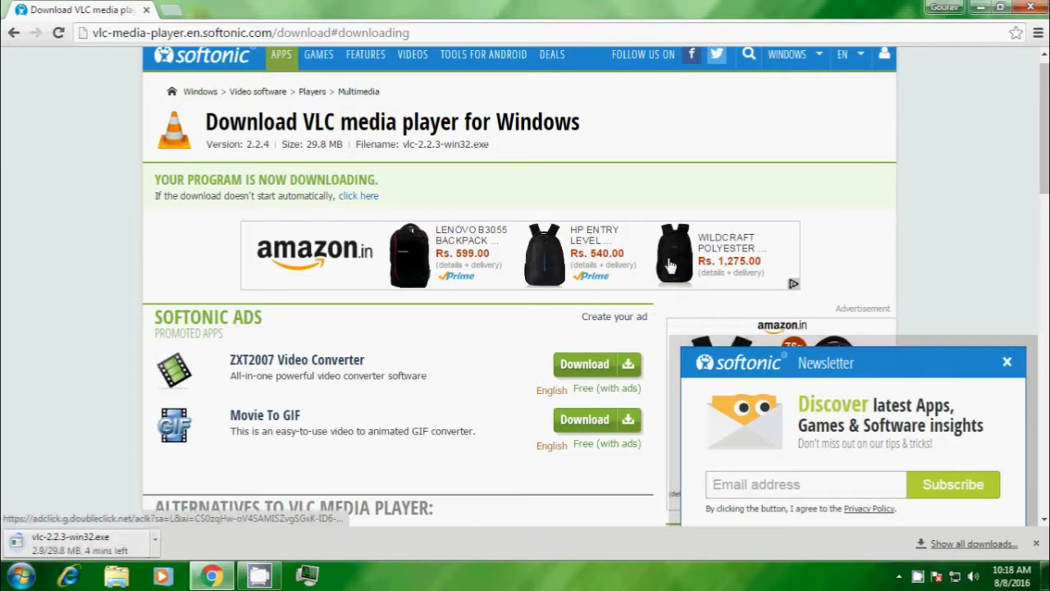
With Chrome minimized, view the Downloads folder in a maximized Explorer window, then close it
click(978, 8)
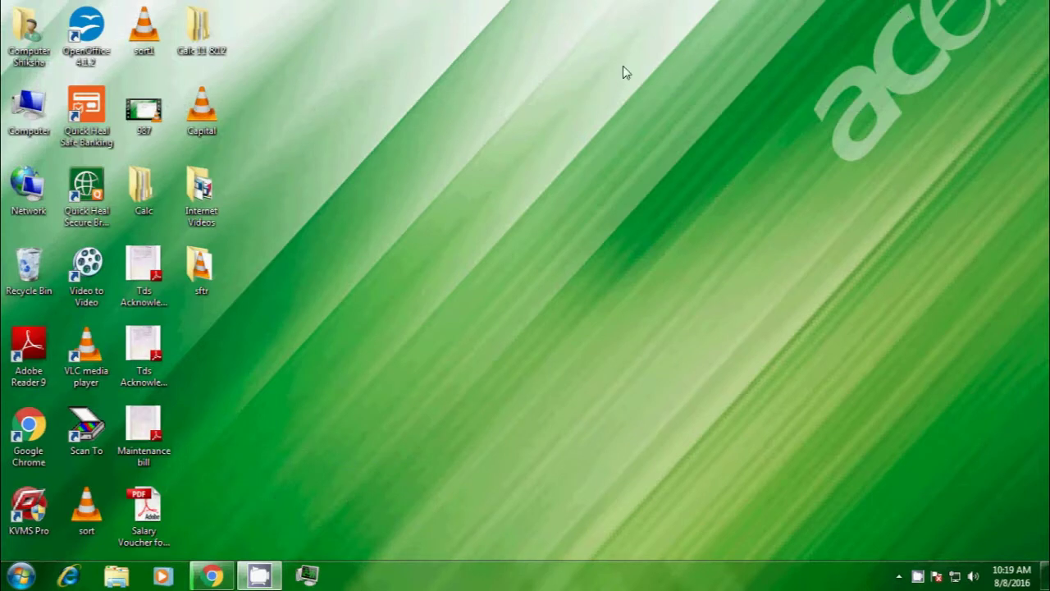
double_click(32, 104)
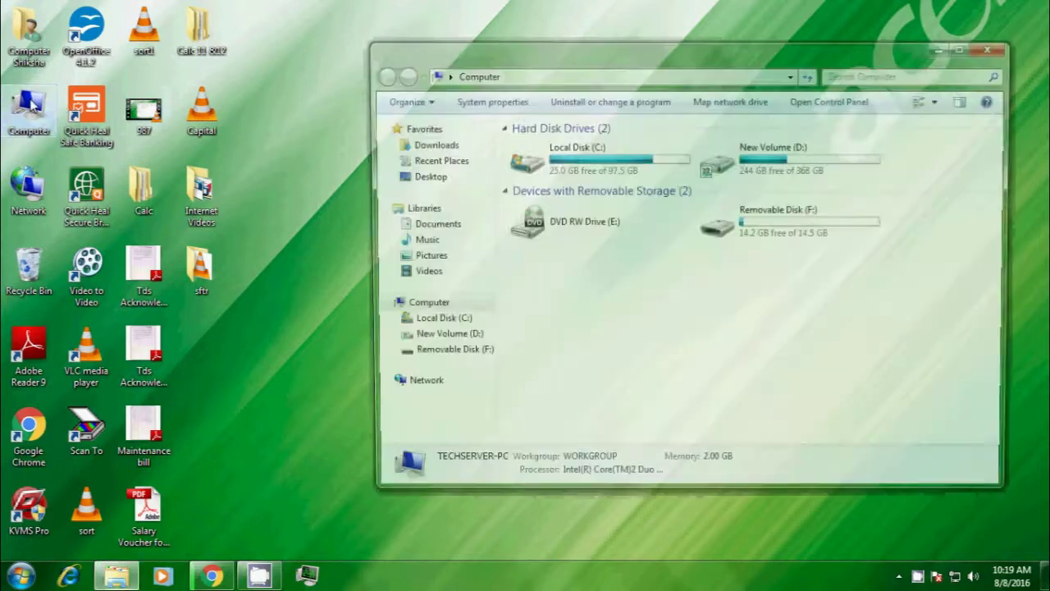
click(418, 148)
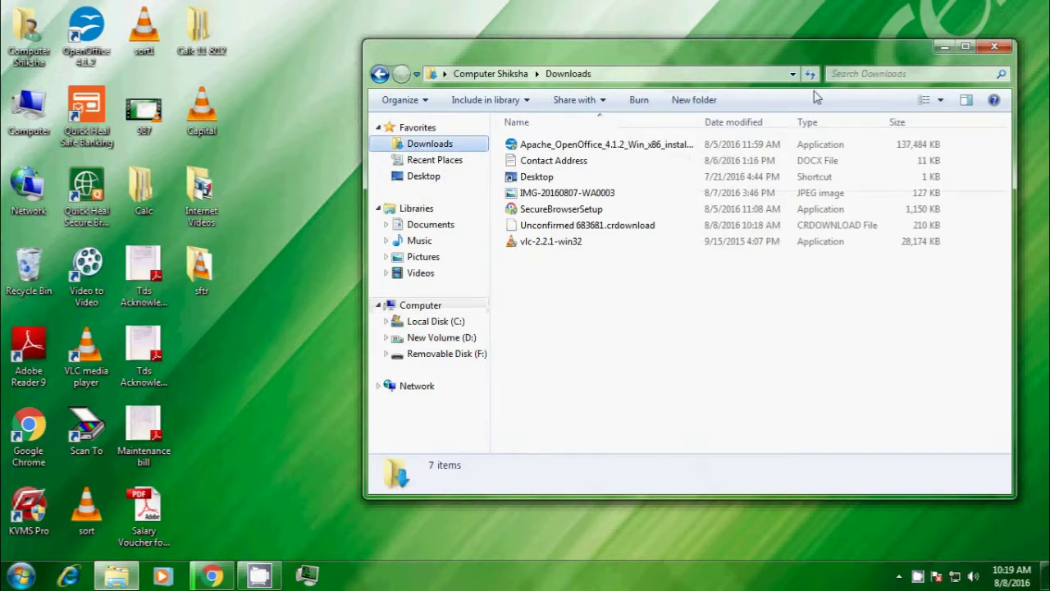
click(965, 47)
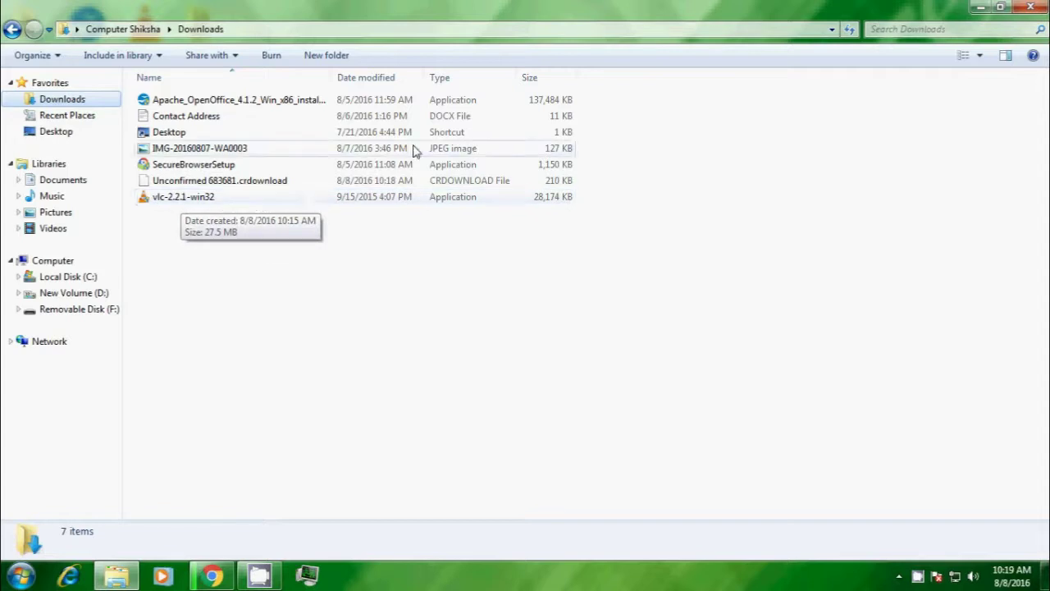
click(1029, 7)
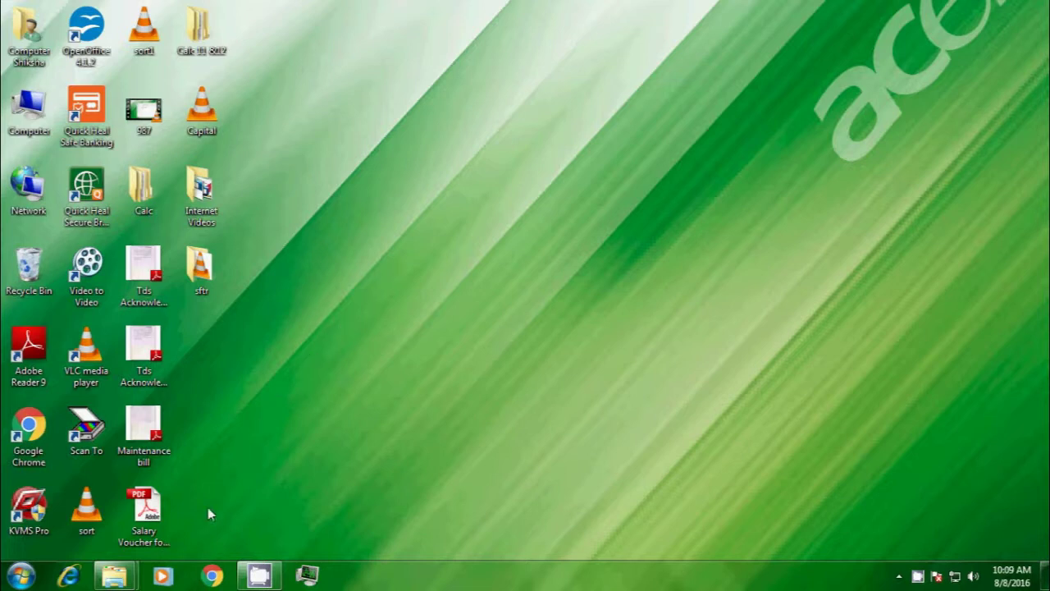
Restore Chrome and search Google for 'download open office'
click(210, 576)
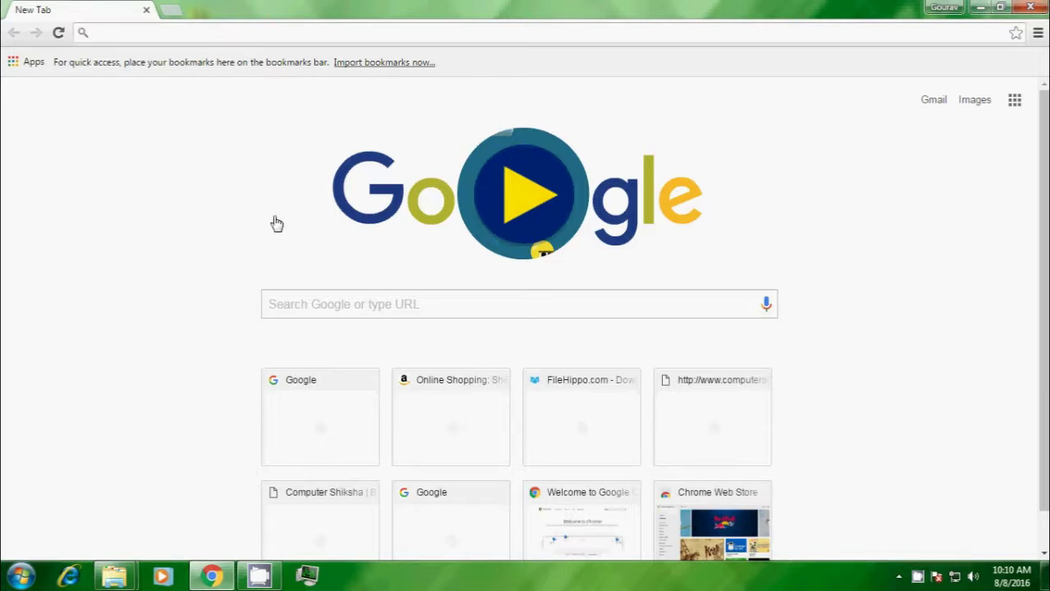
click(294, 305)
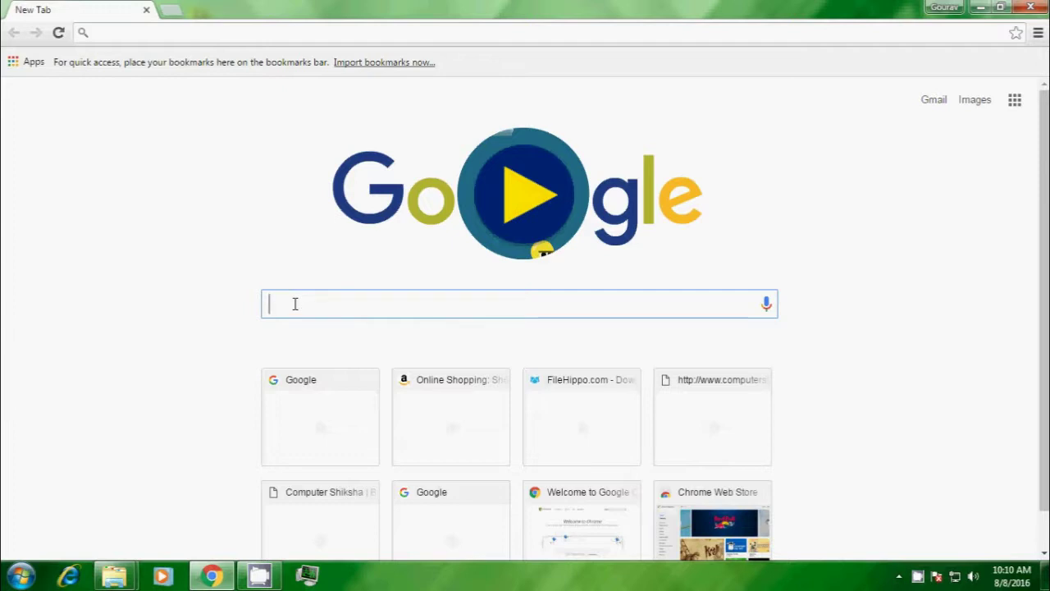
text(do)
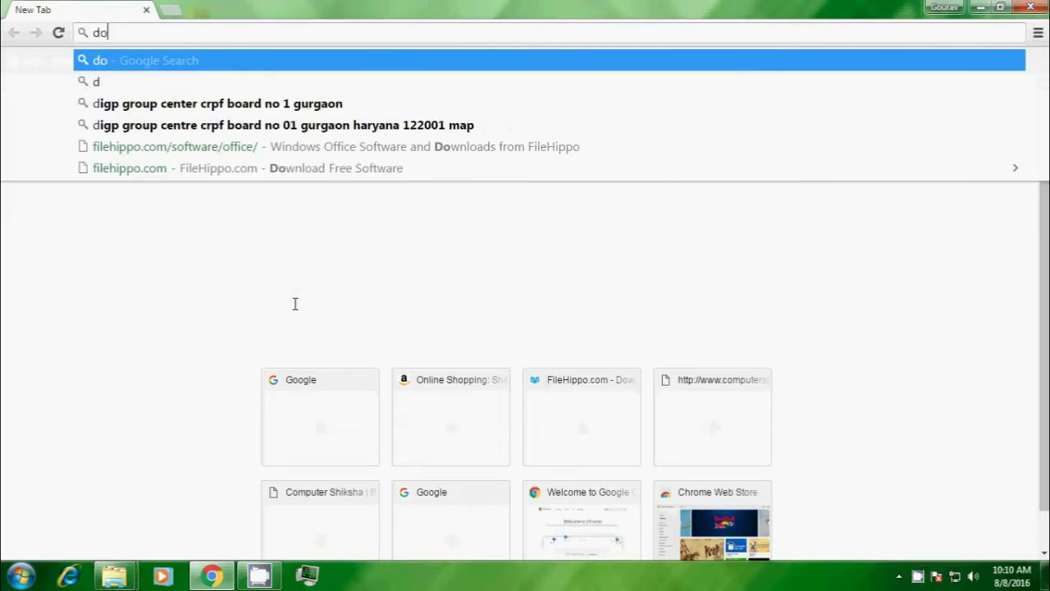
text(wn)
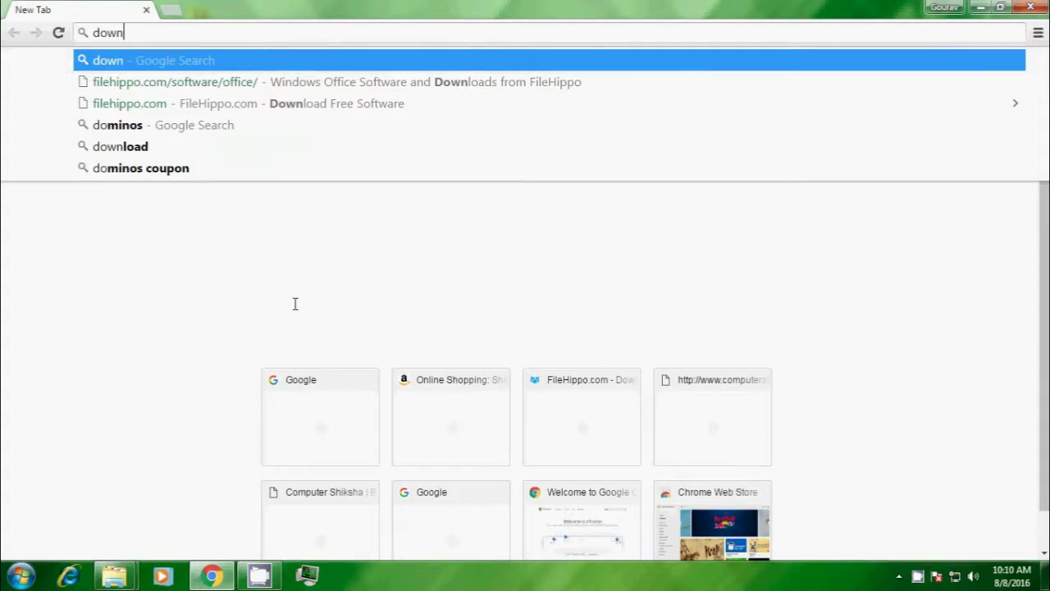
text(lo)
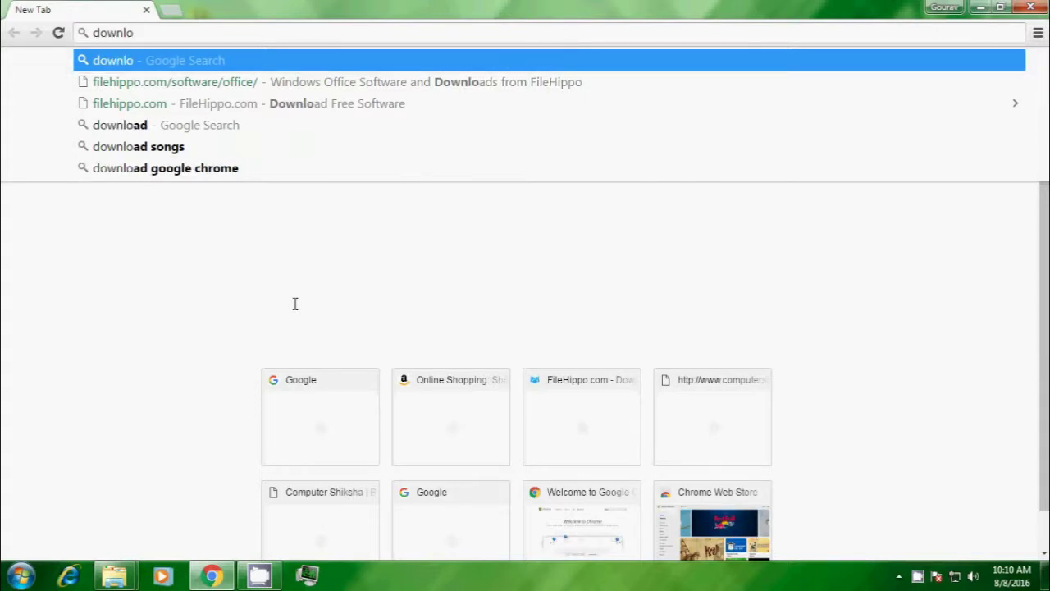
text(ad)
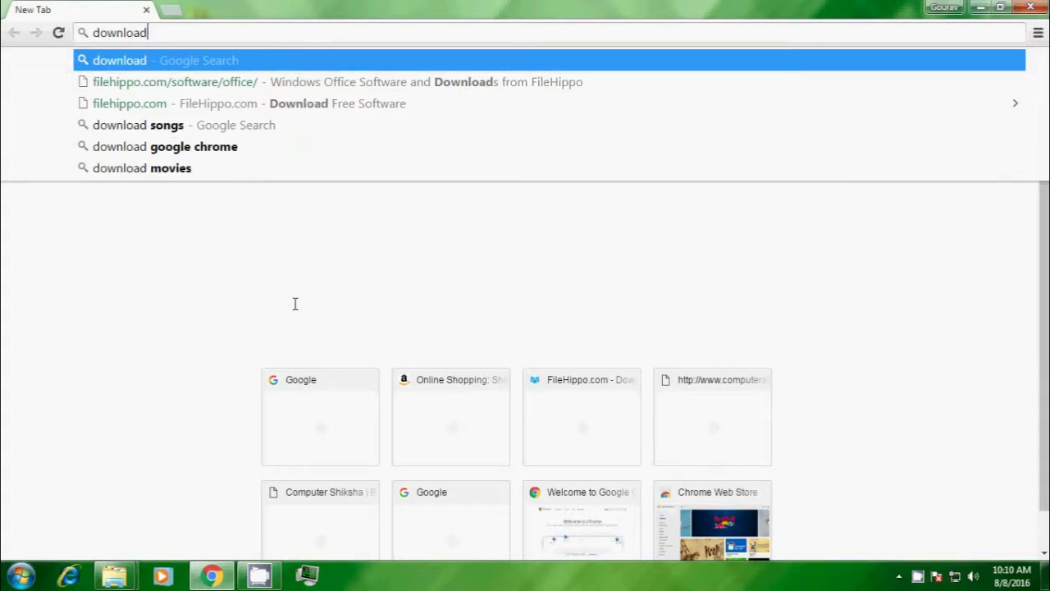
text( op)
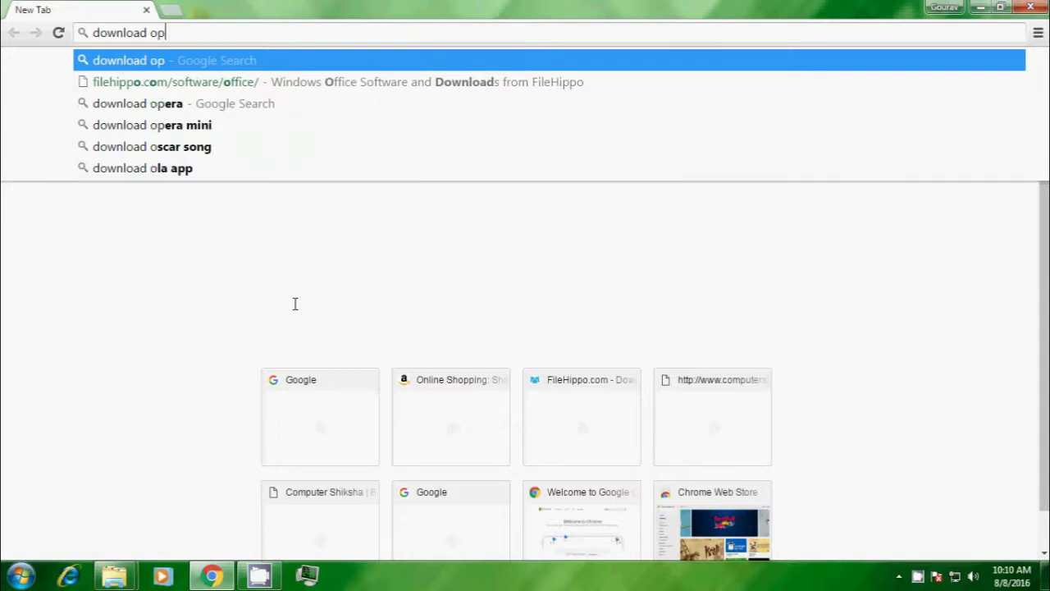
text(en)
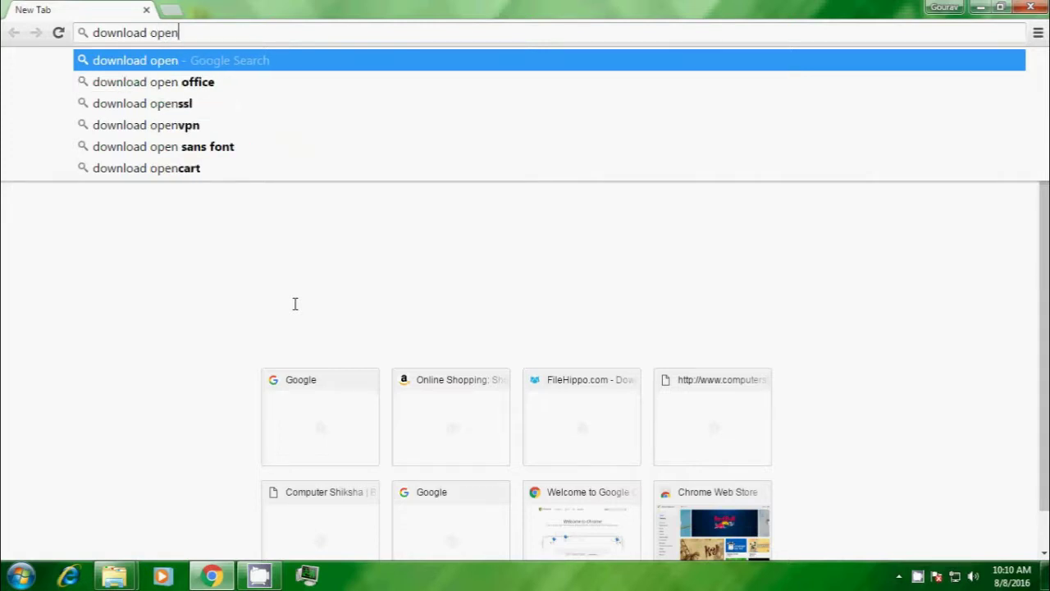
text( offic)
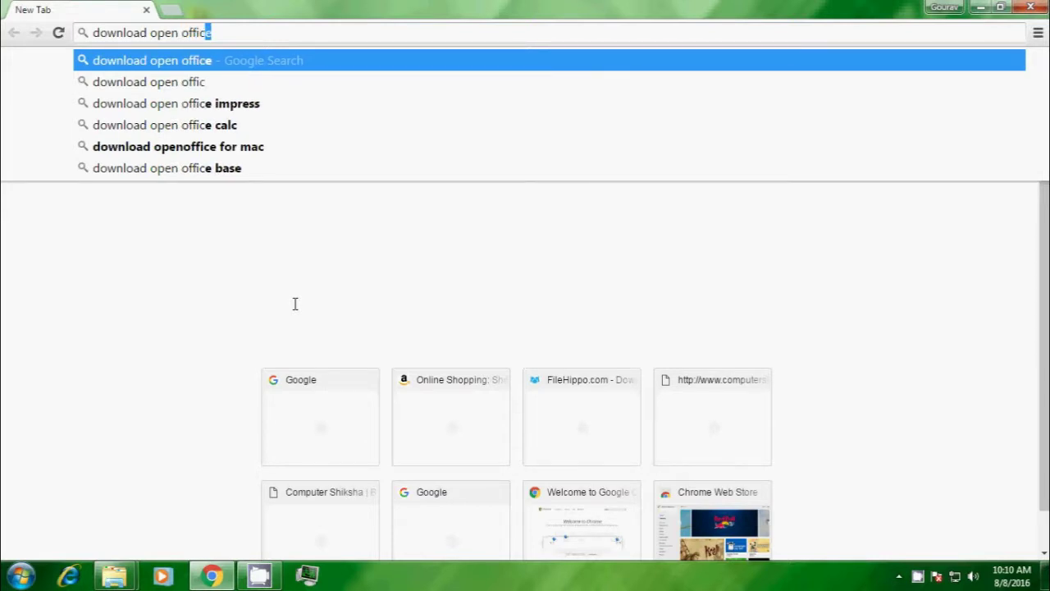
text(e)
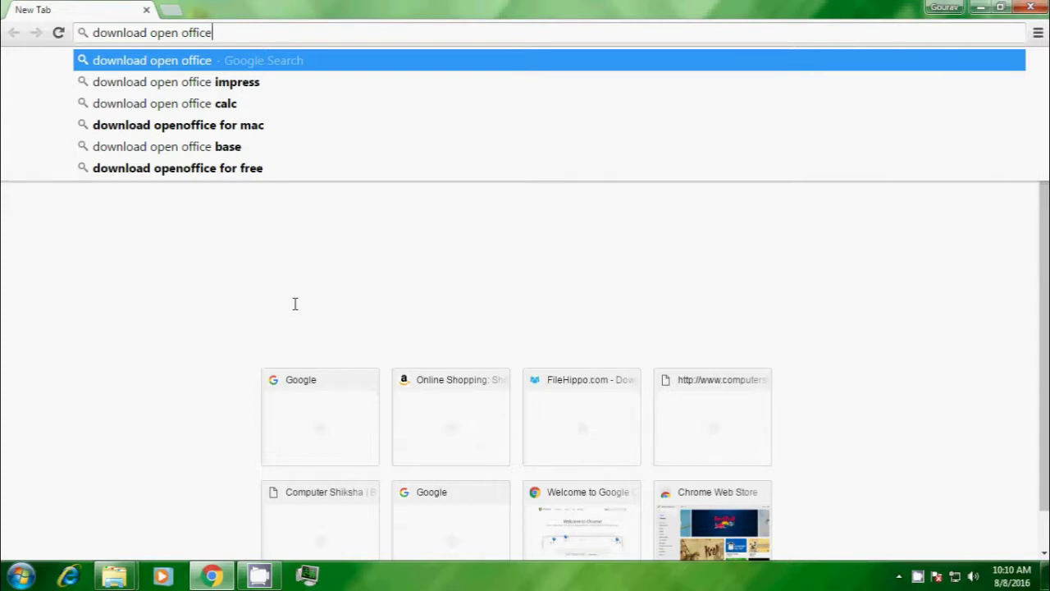
key(Return)
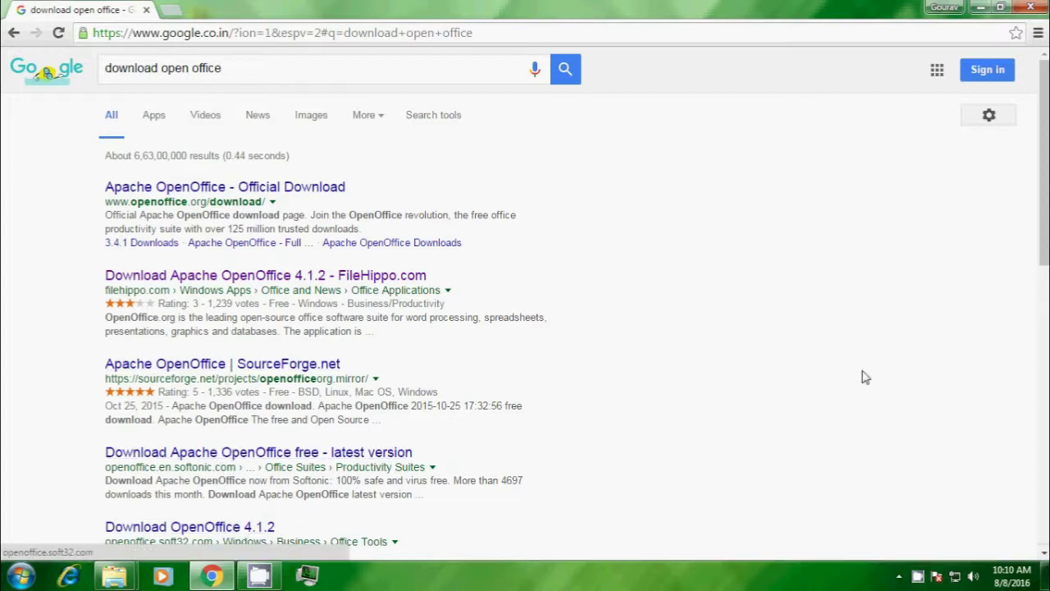
Scroll the results and open the 'Apache OpenOffice - Official Download' page
scroll(1026, 312, down, 2)
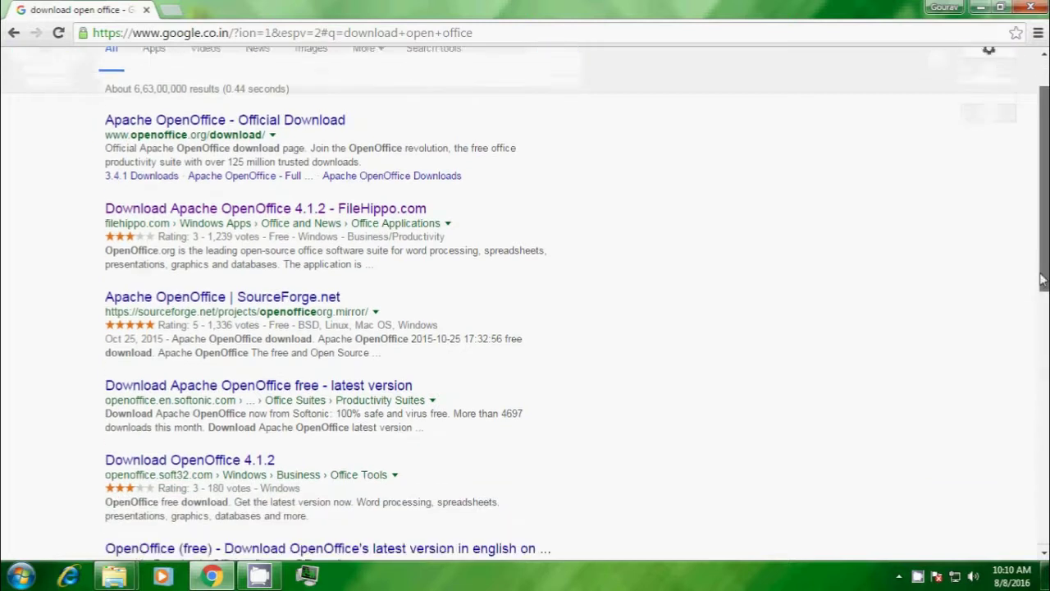
drag(1040, 322, 1040, 261)
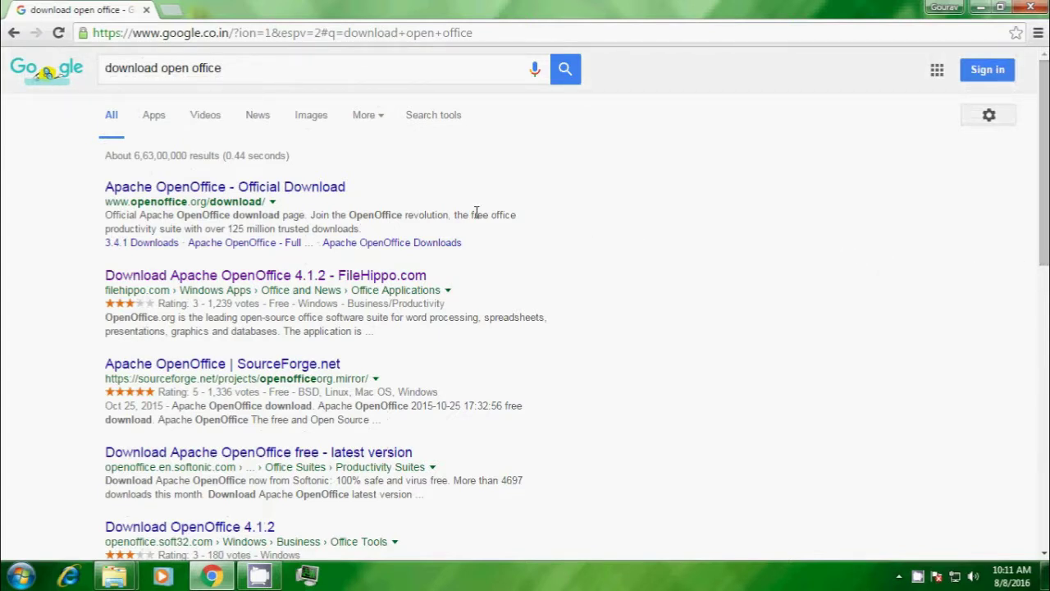
click(291, 189)
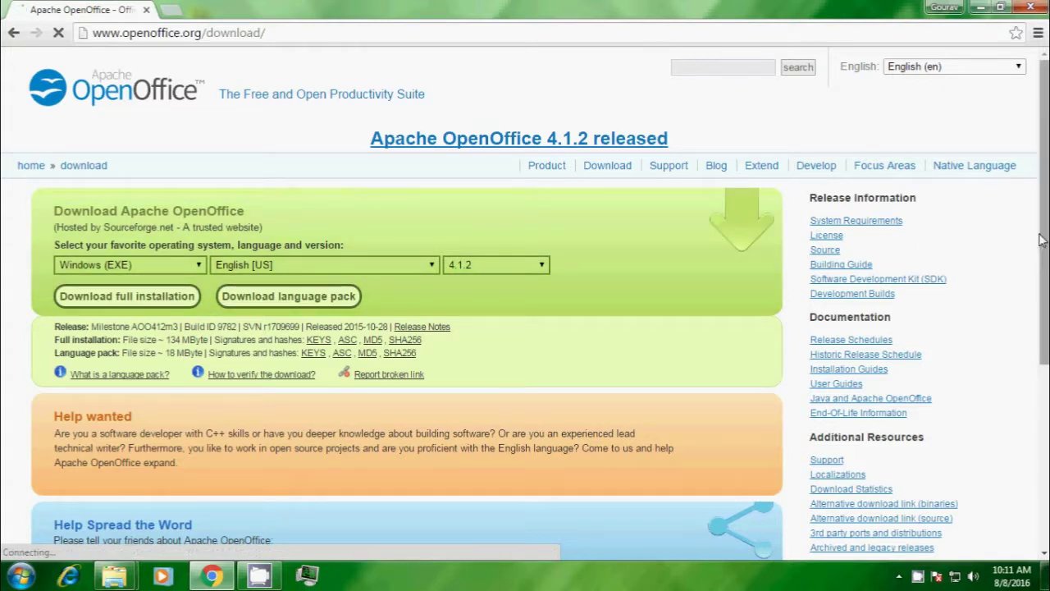
Download the full Apache OpenOffice 4.1.2 Windows installer in English [US]
drag(1042, 235, 1046, 283)
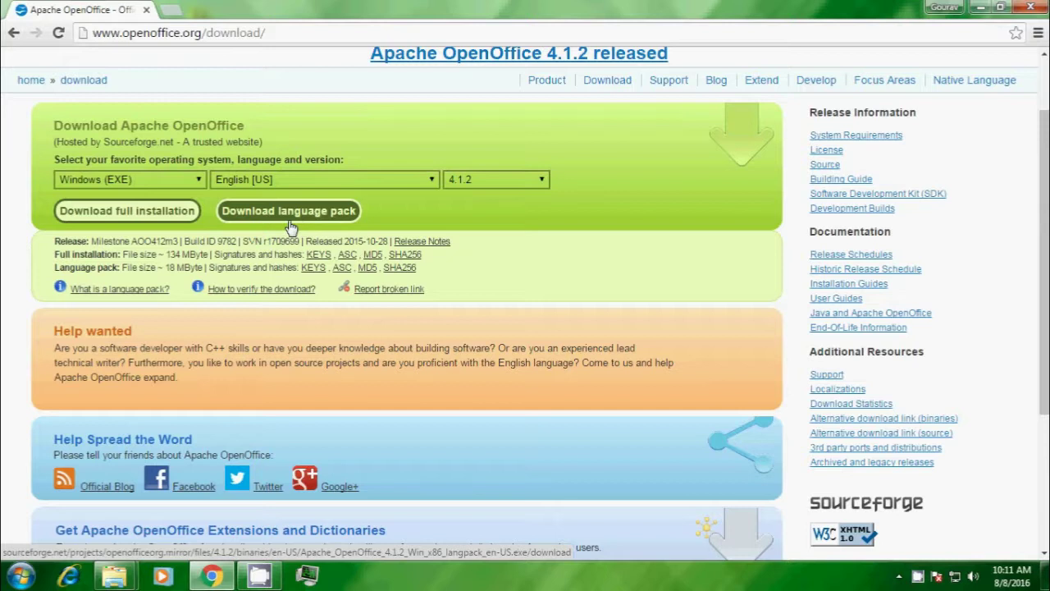
click(166, 214)
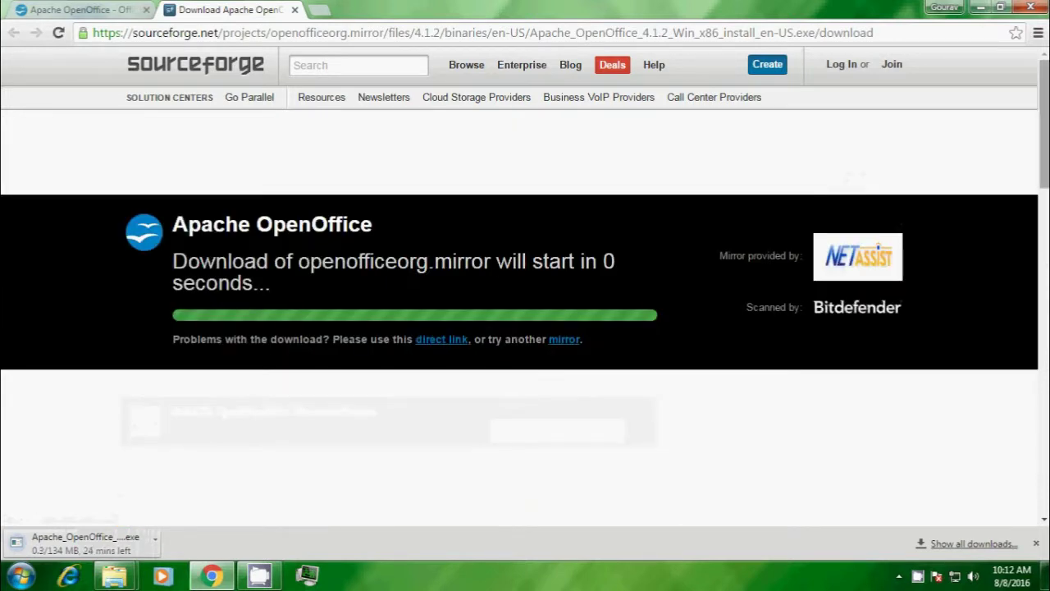
Scroll the SourceForge page, then minimize Chrome while the 134 MB installer downloads
scroll(1046, 242, down, 3)
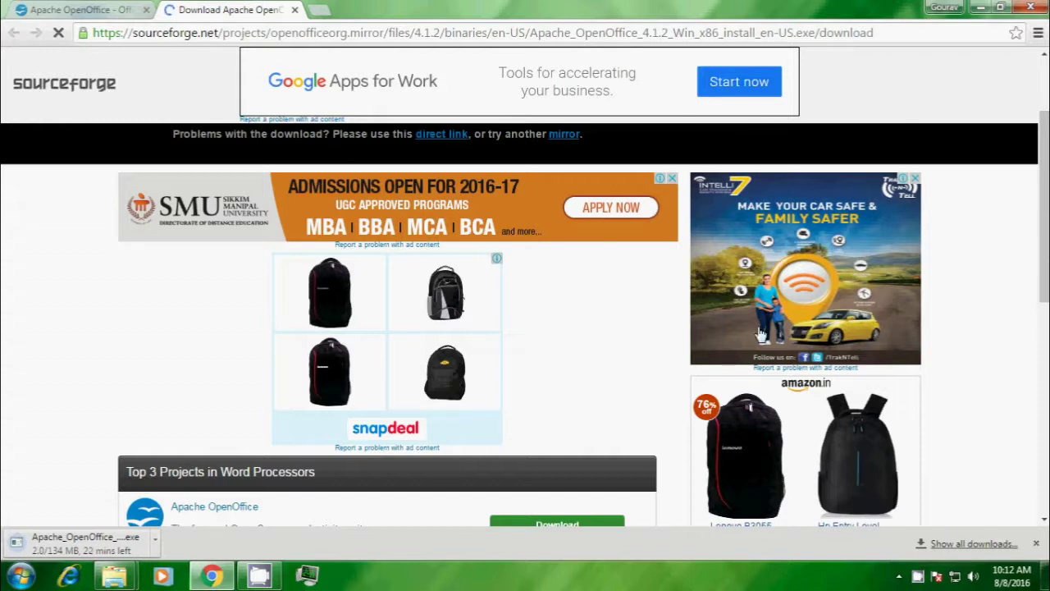
click(982, 8)
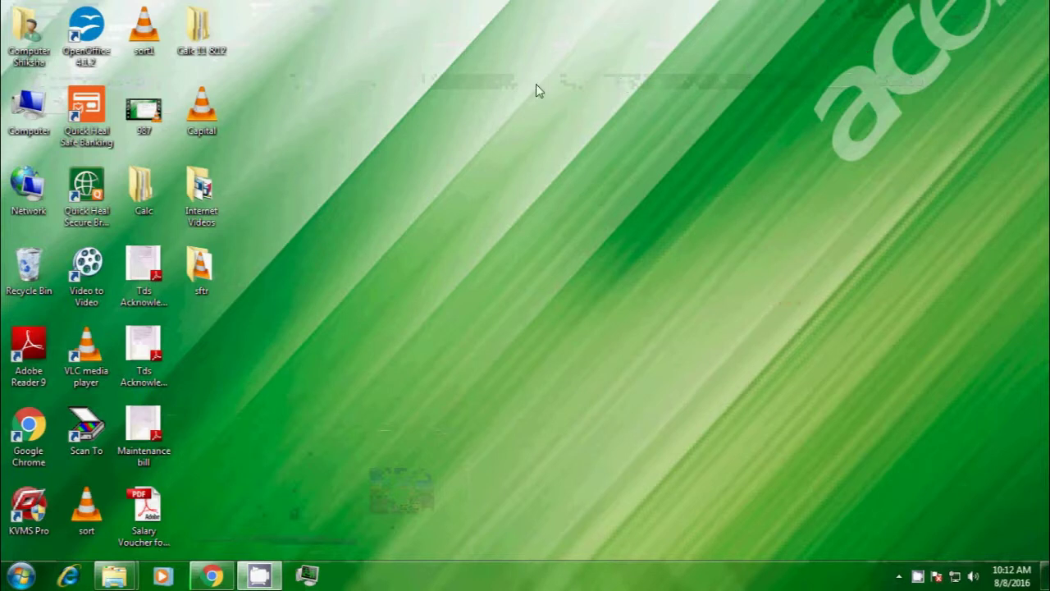
Open Computer from the desktop and go to the Downloads folder under Favorites
double_click(23, 117)
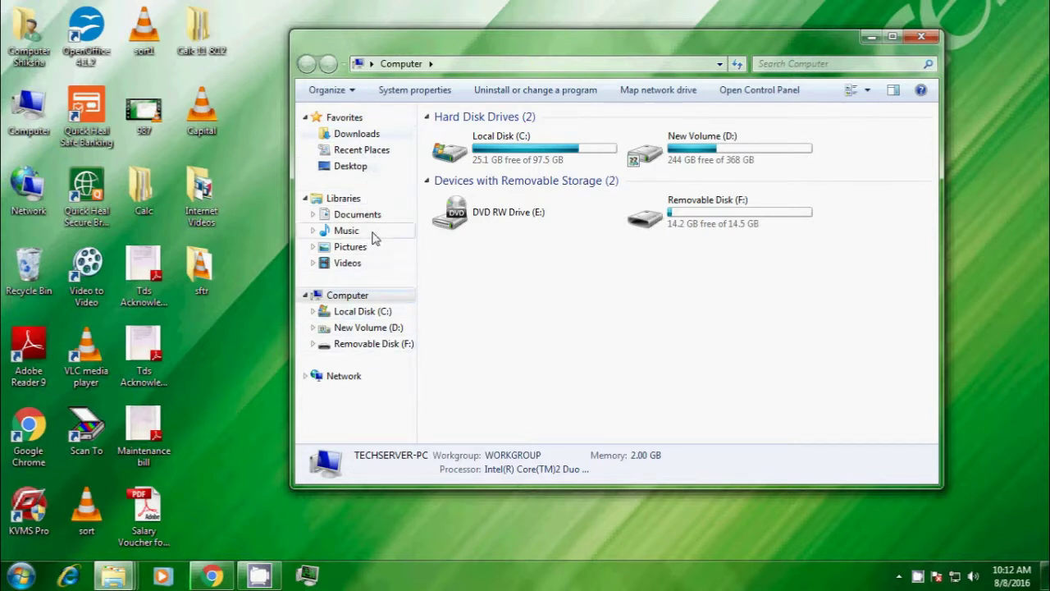
click(373, 137)
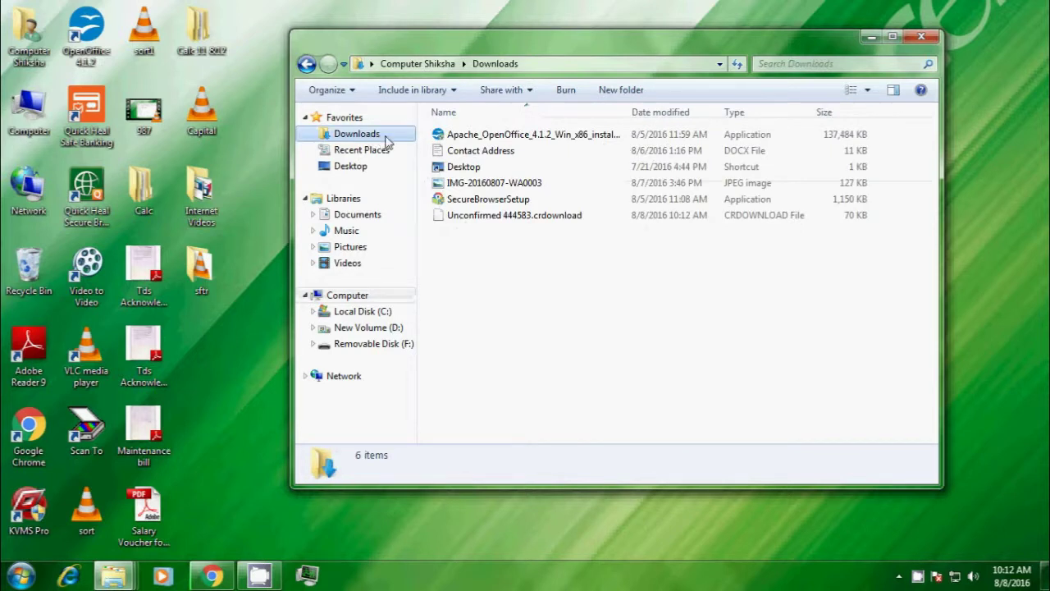
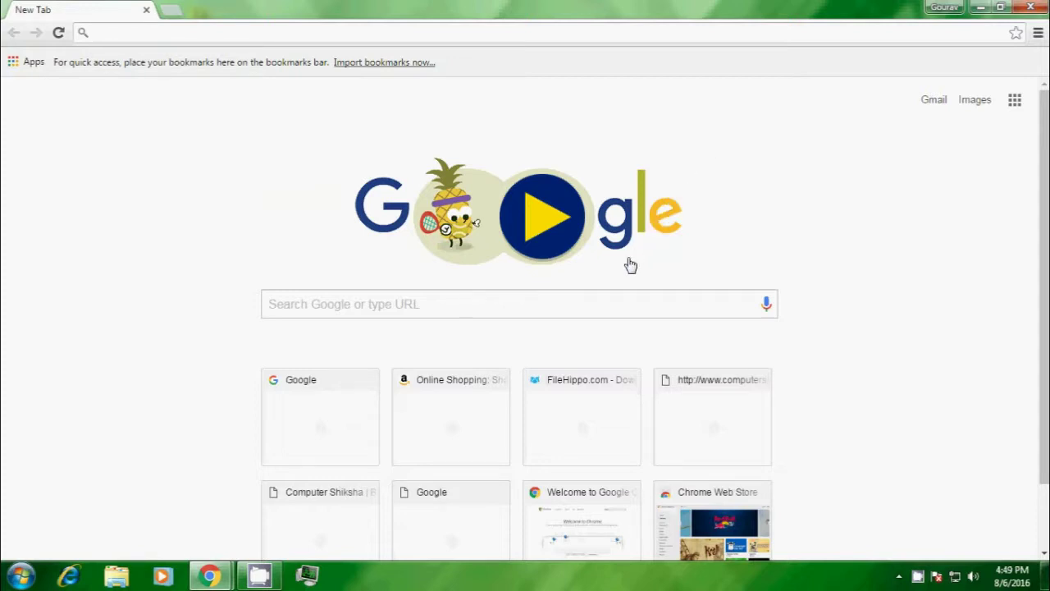
Search Google for 'gmail' from the new tab and scroll the results page
click(580, 306)
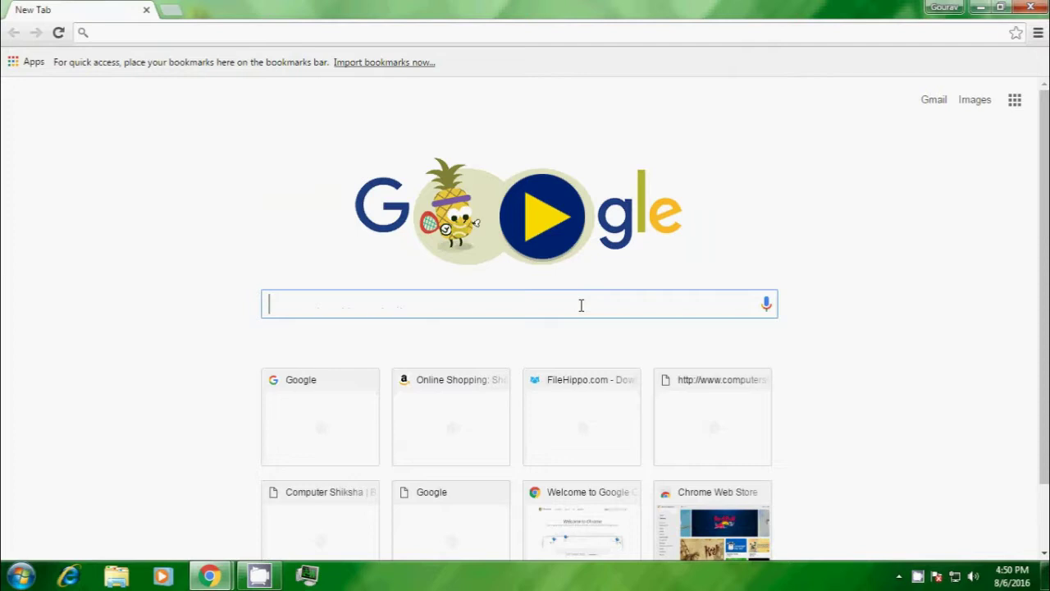
text(gmail)
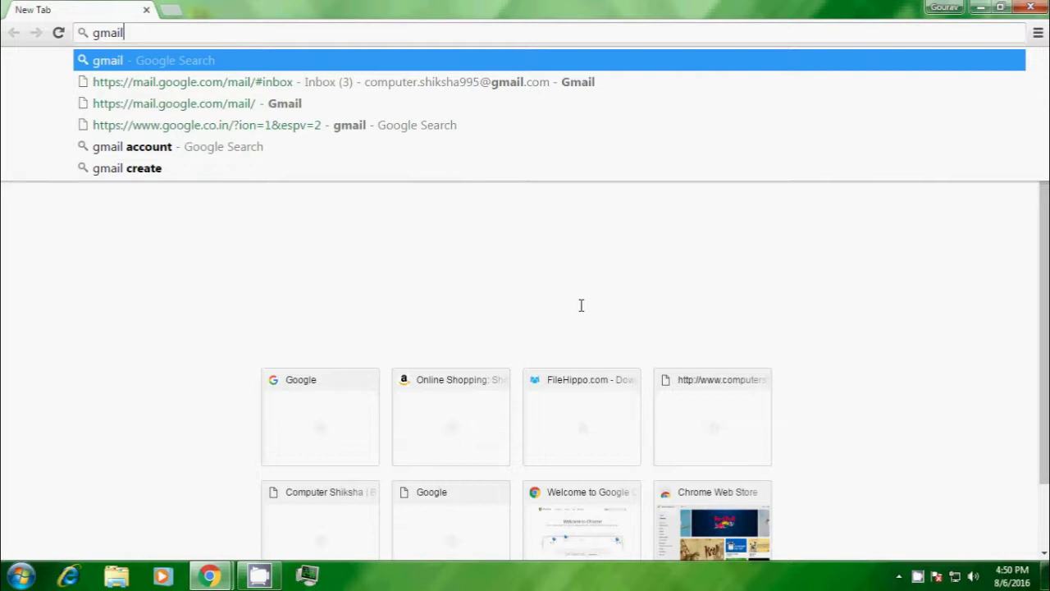
key(Return)
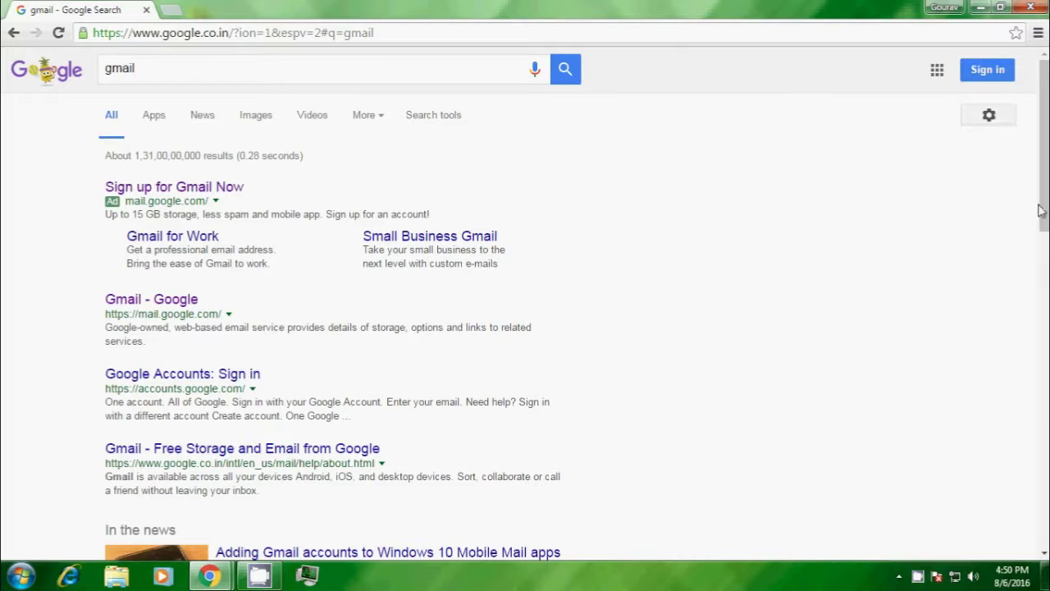
mouse_move(1044, 215)
mouse_down()
mouse_move(1044, 529)
mouse_move(1044, 217)
mouse_up()
From the 'Gmail - Google' result, go via Add account to the Create account sign-up form
click(144, 300)
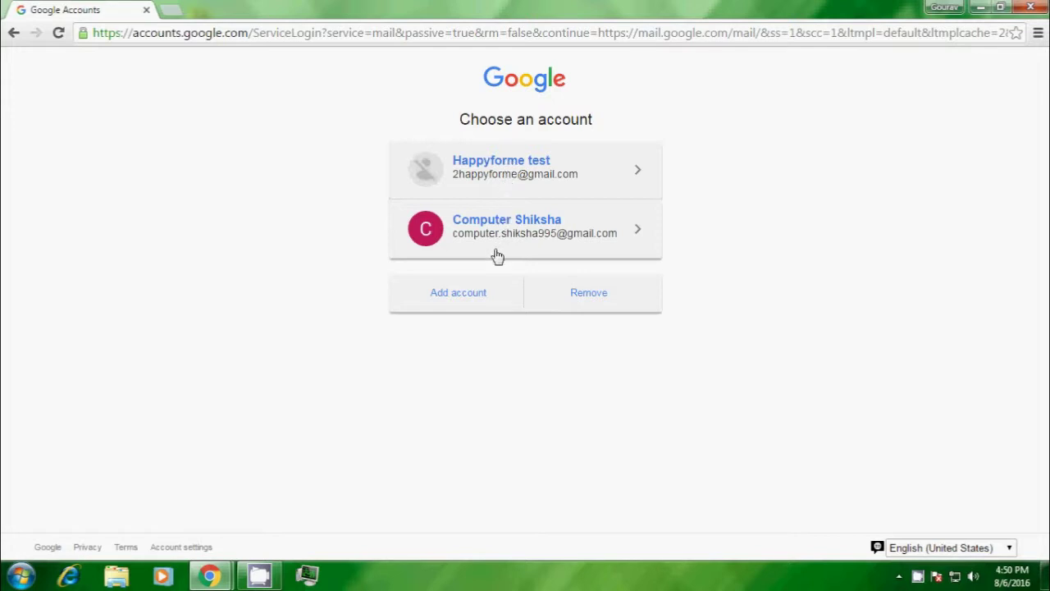
click(472, 296)
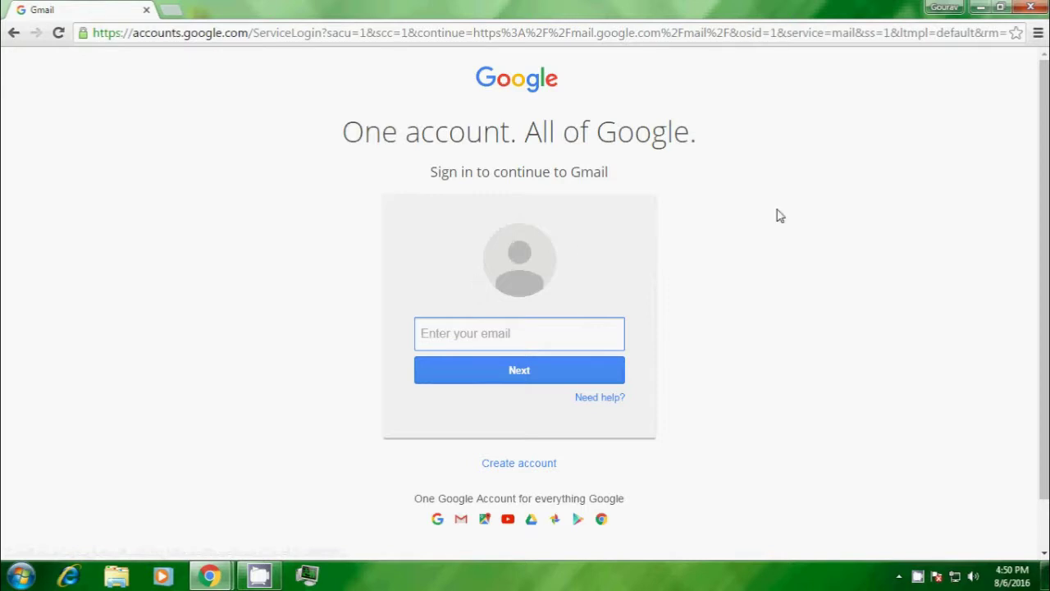
drag(1040, 194, 1025, 159)
click(546, 469)
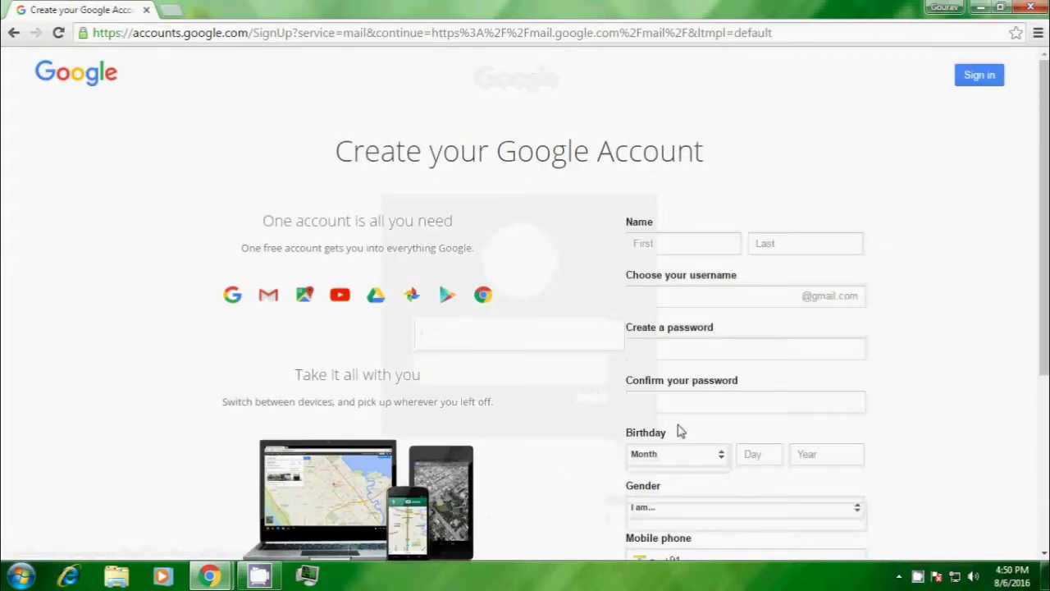
Enter the new account's first and last name and the chosen Gmail username
drag(1044, 354, 1039, 518)
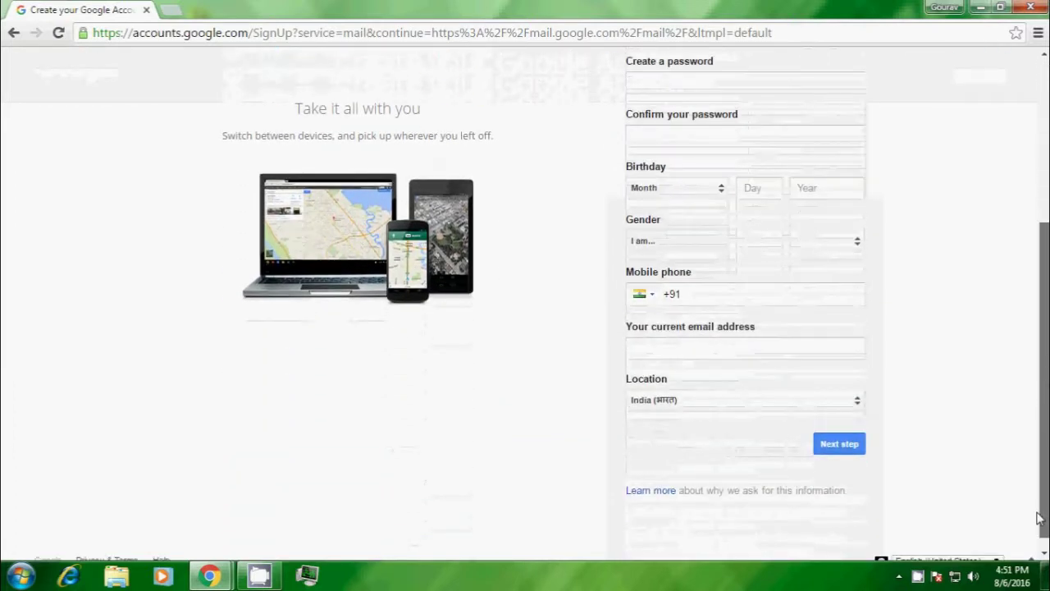
scroll(1039, 519, up, 4)
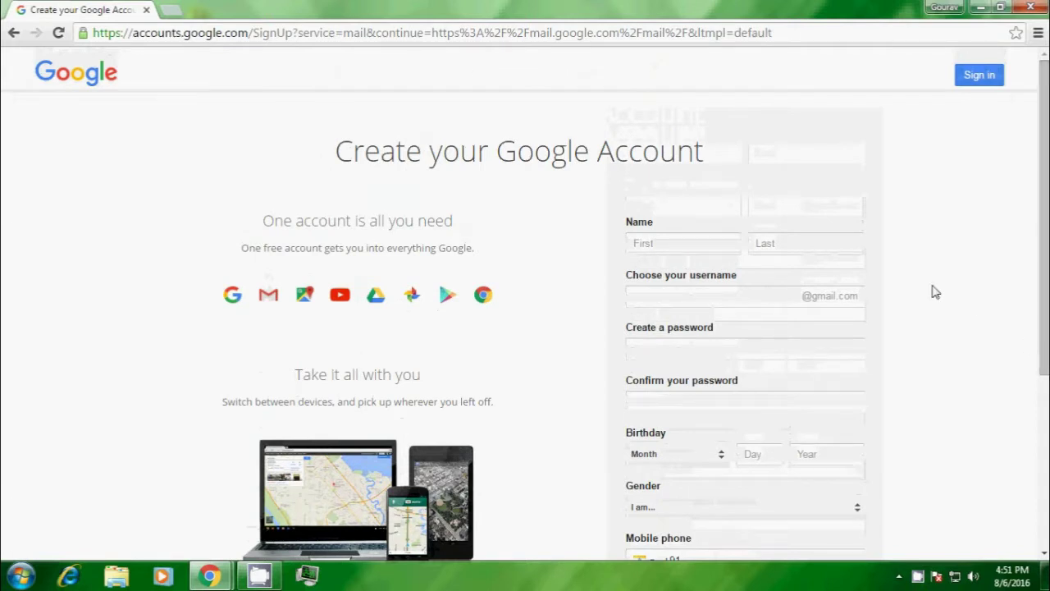
click(674, 246)
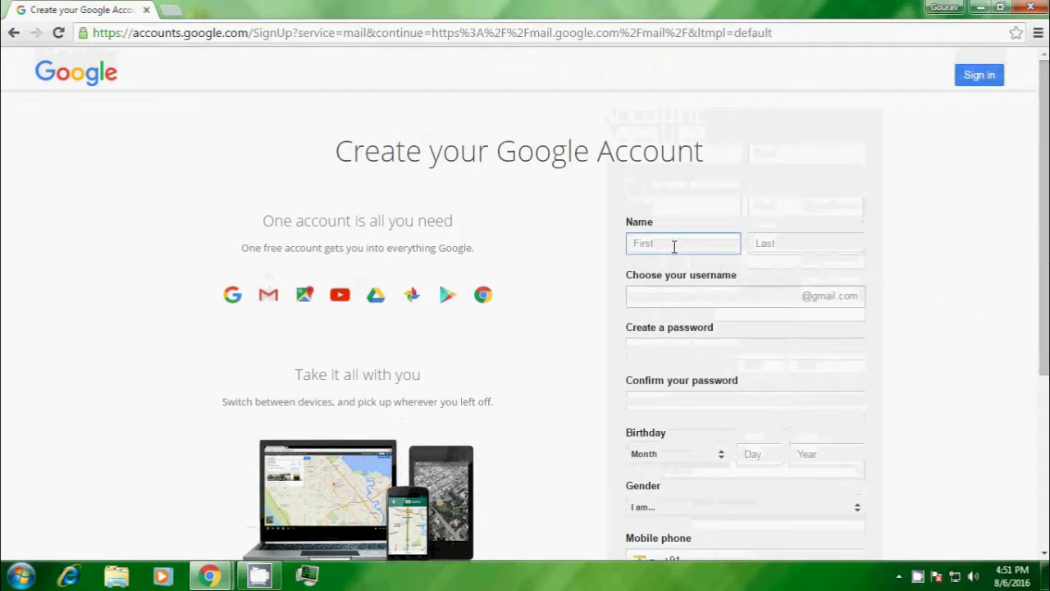
text(co)
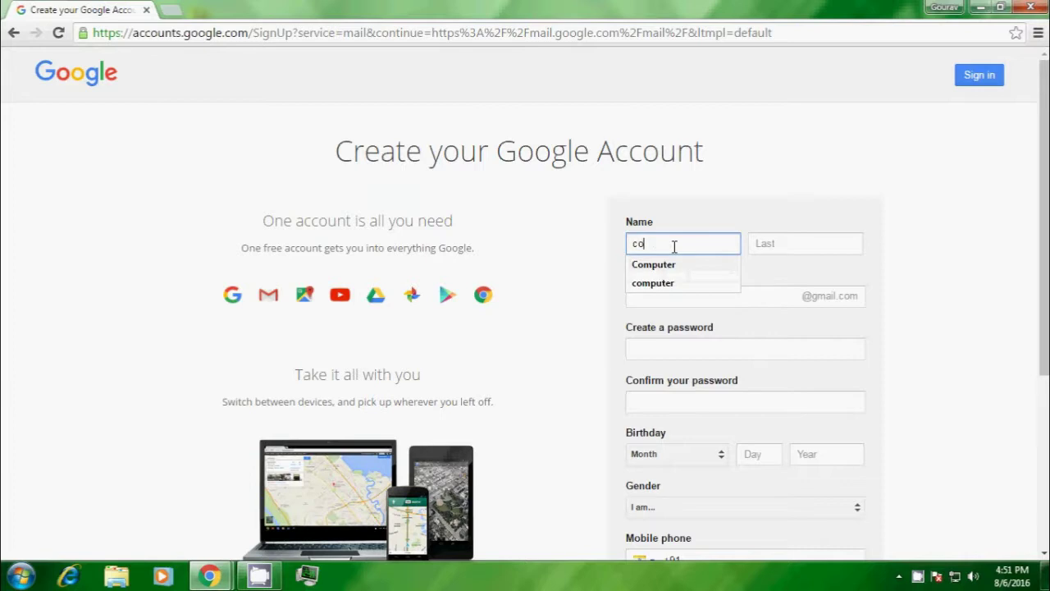
text(mputer)
click(754, 244)
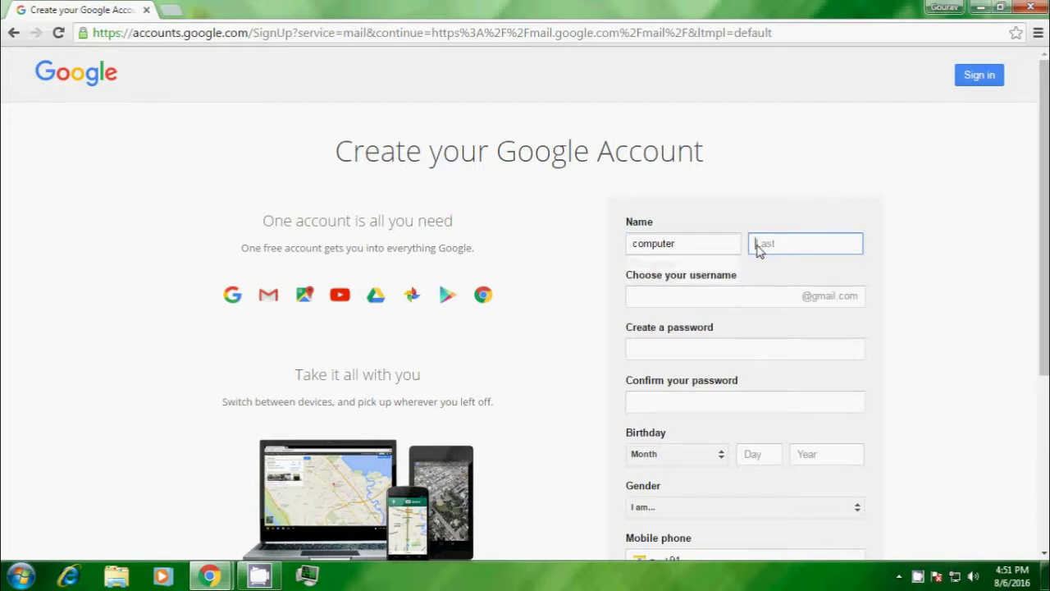
text(sh)
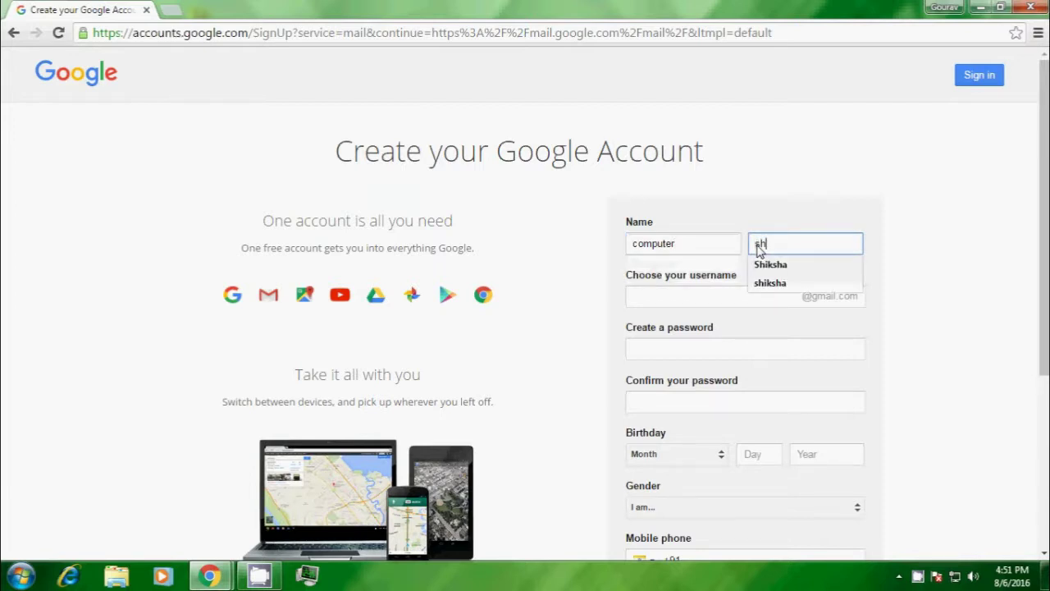
text(ikhsa)
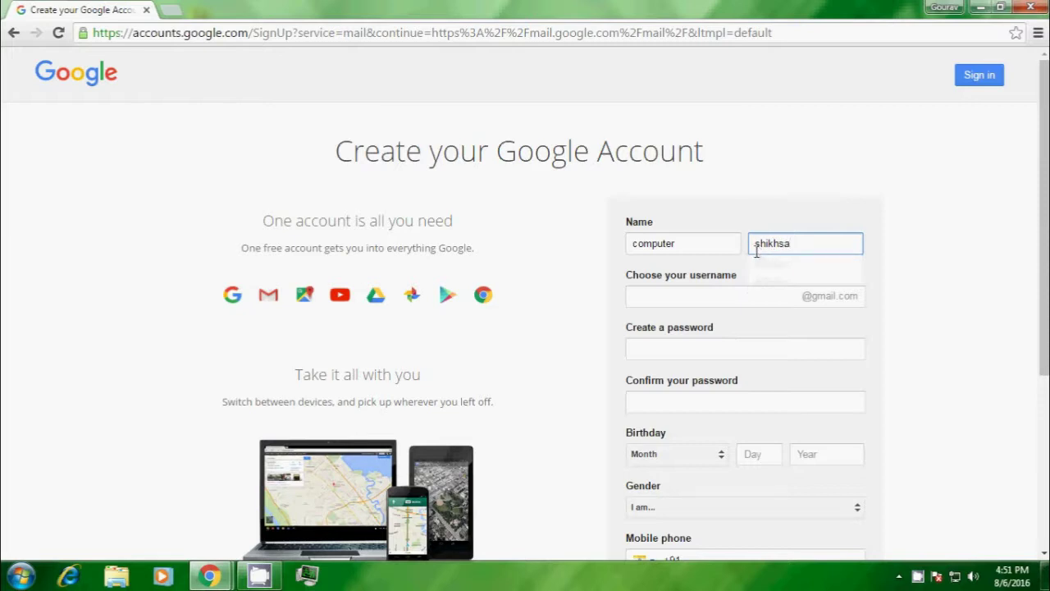
click(734, 302)
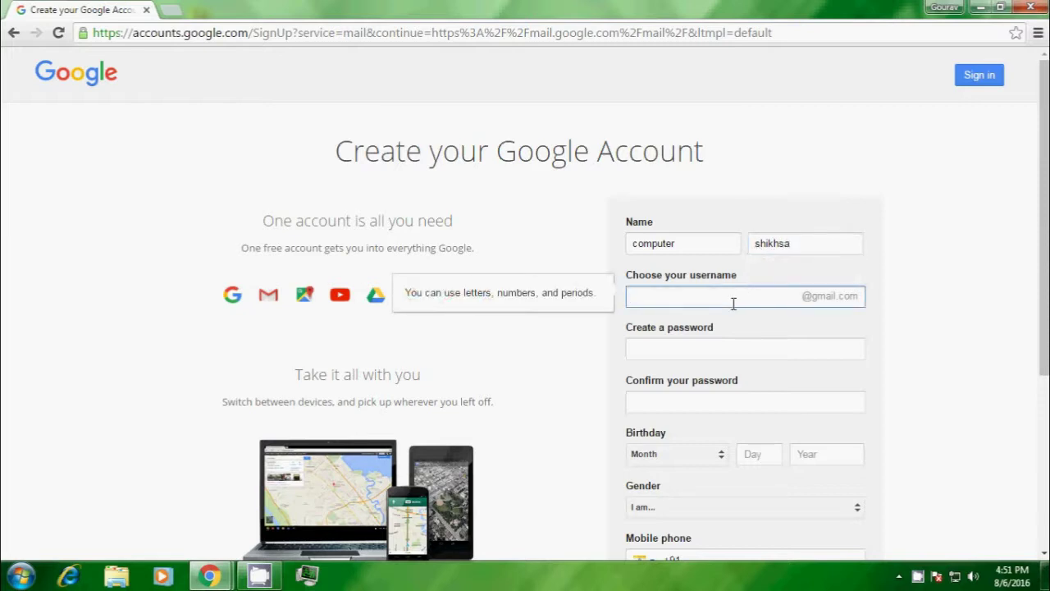
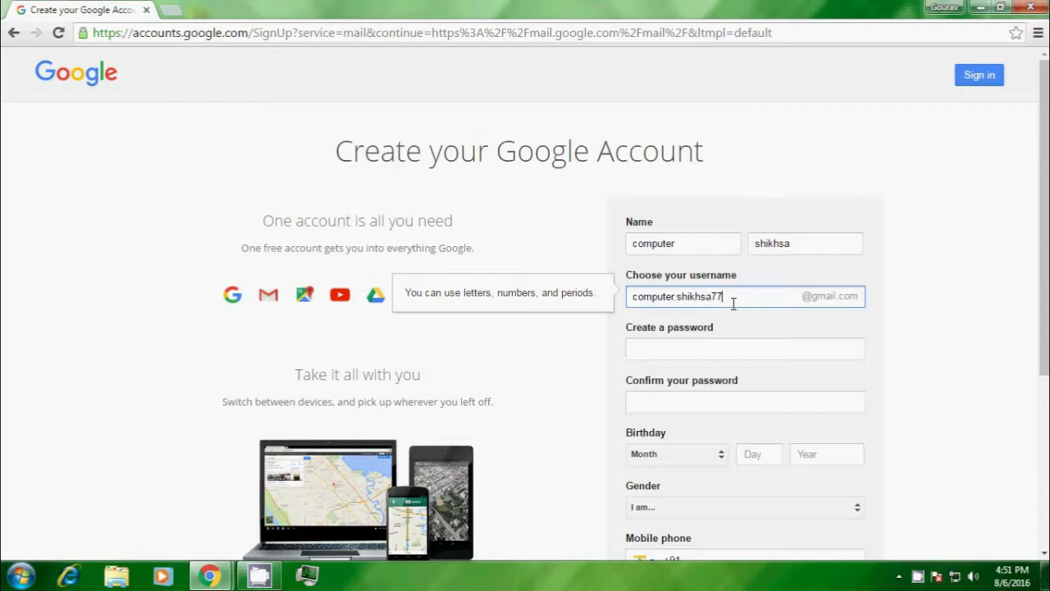
Set the account password and re-enter it to confirm
click(725, 349)
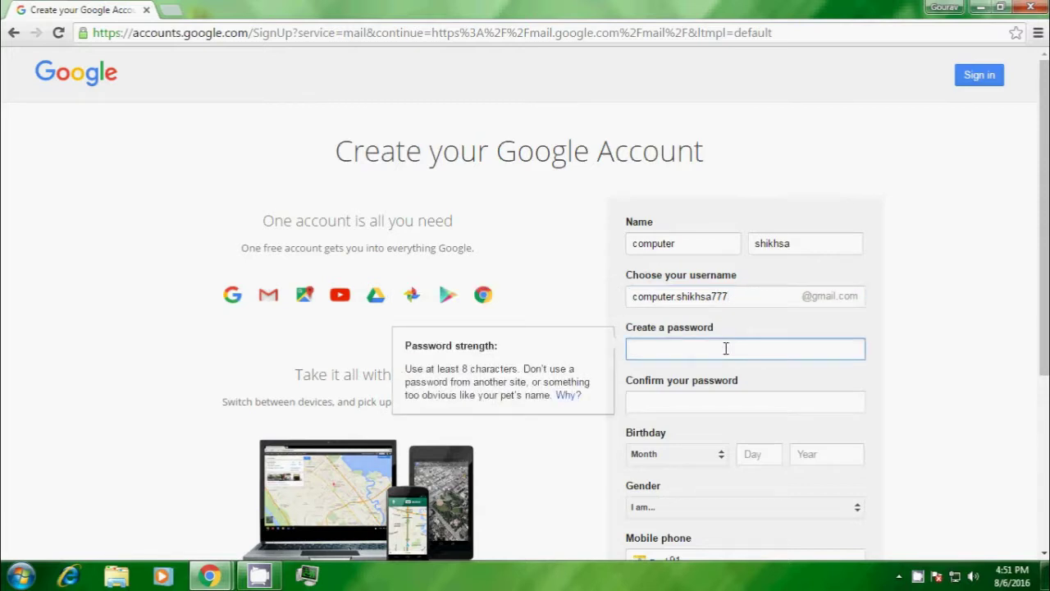
text(•••••••)
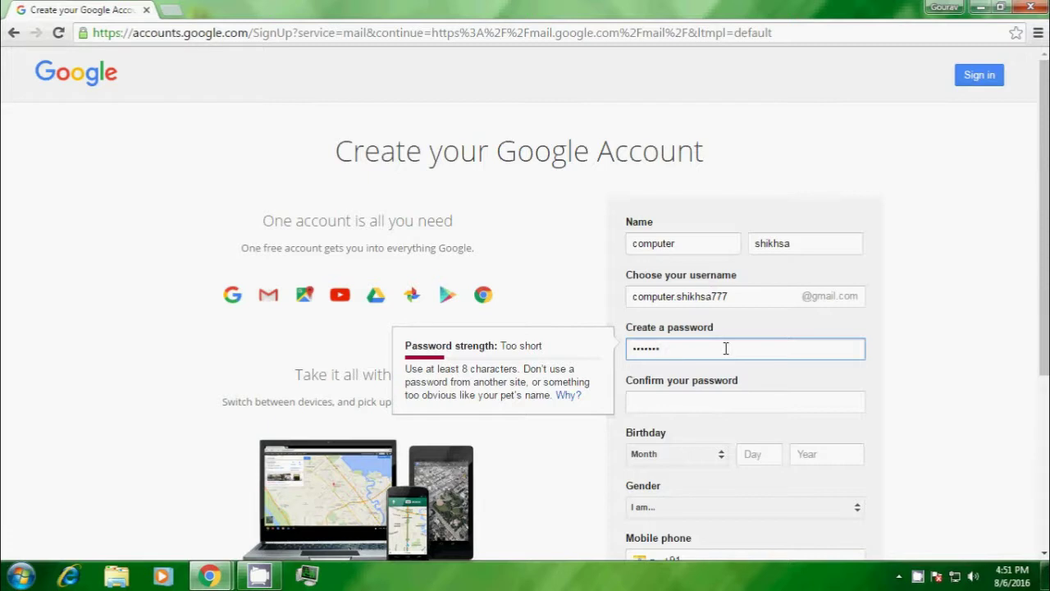
text(••)
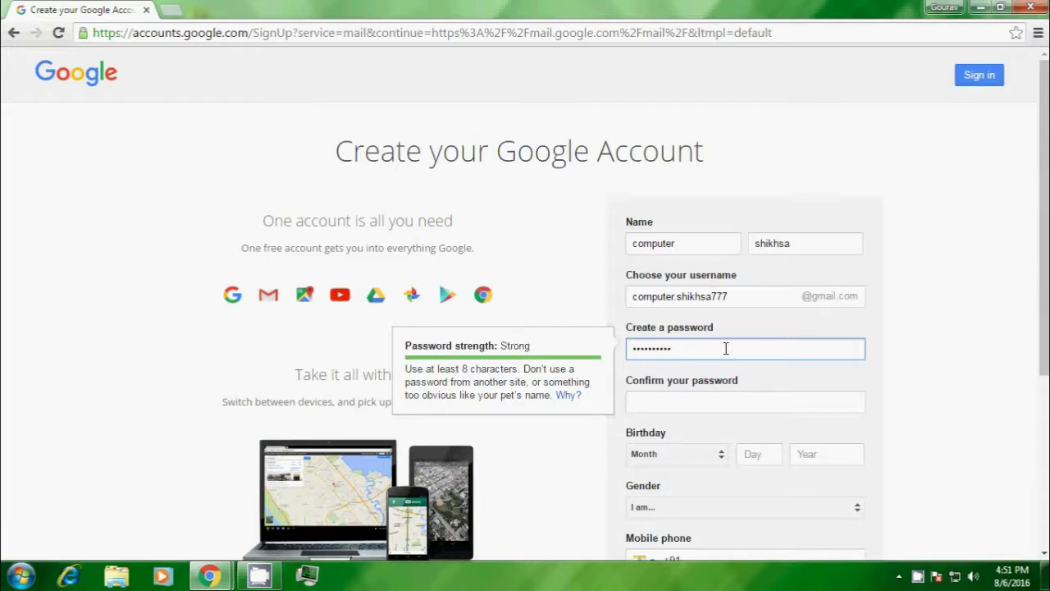
click(729, 394)
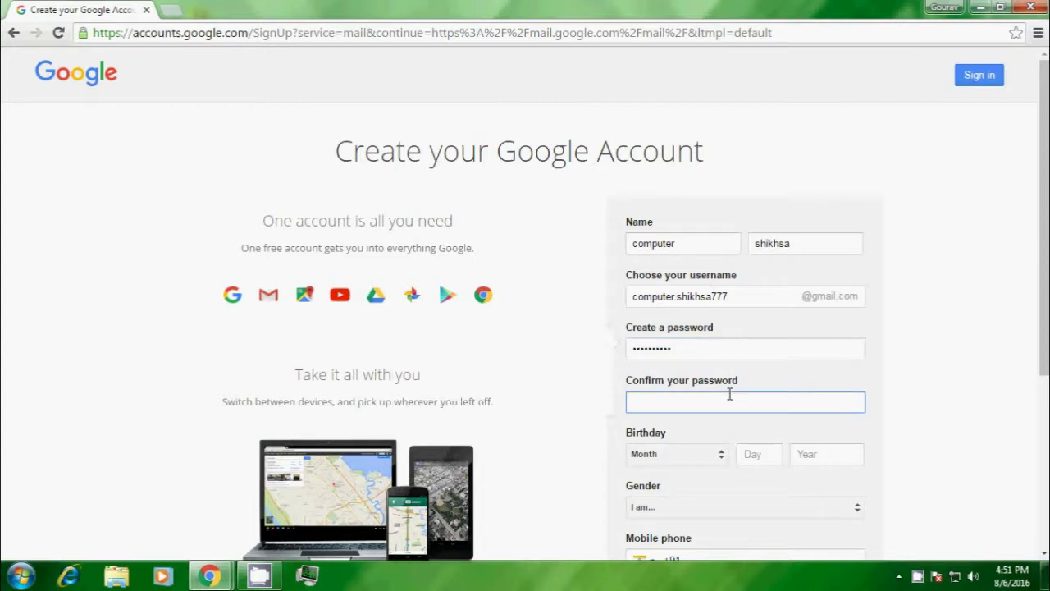
text(••••••••••)
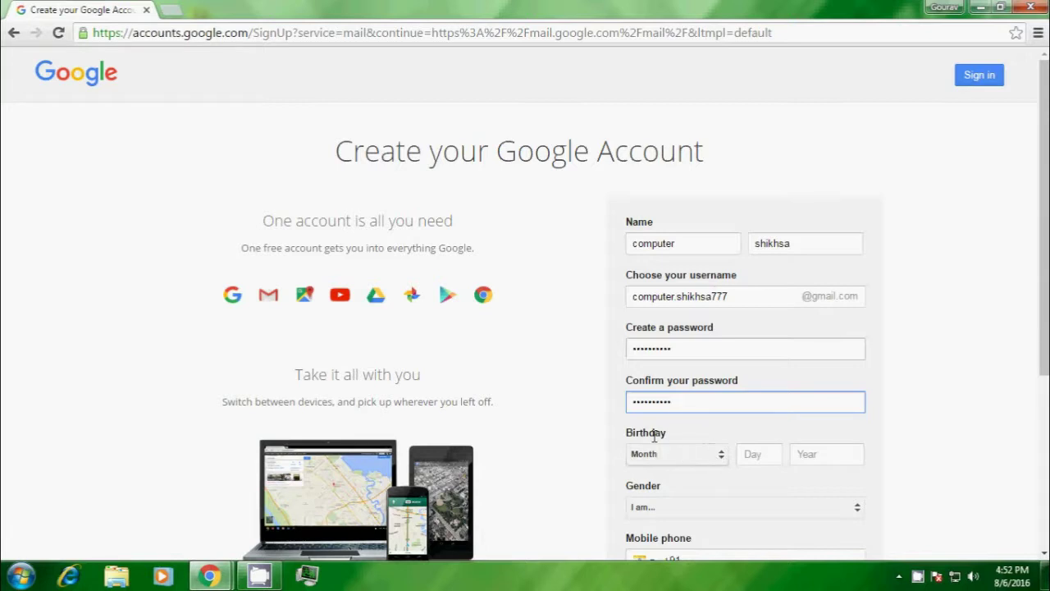
click(722, 456)
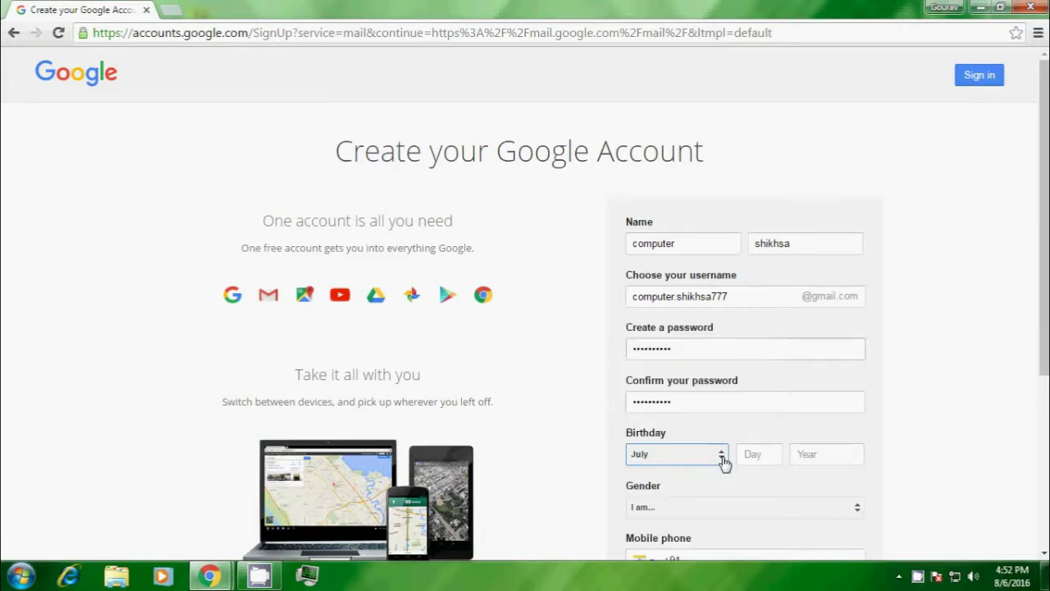
click(721, 457)
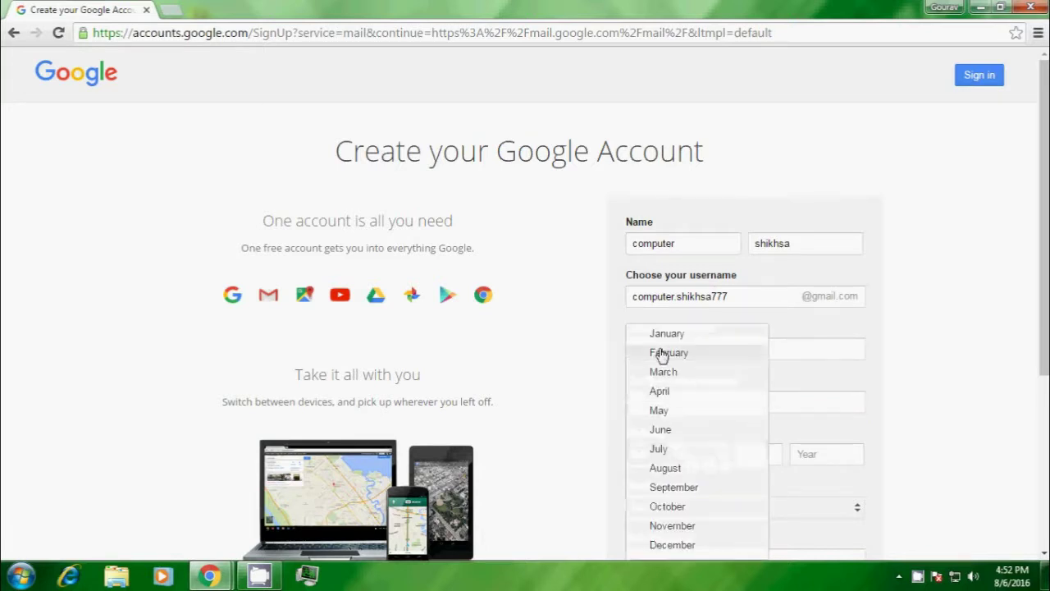
scroll(684, 445, down, 2)
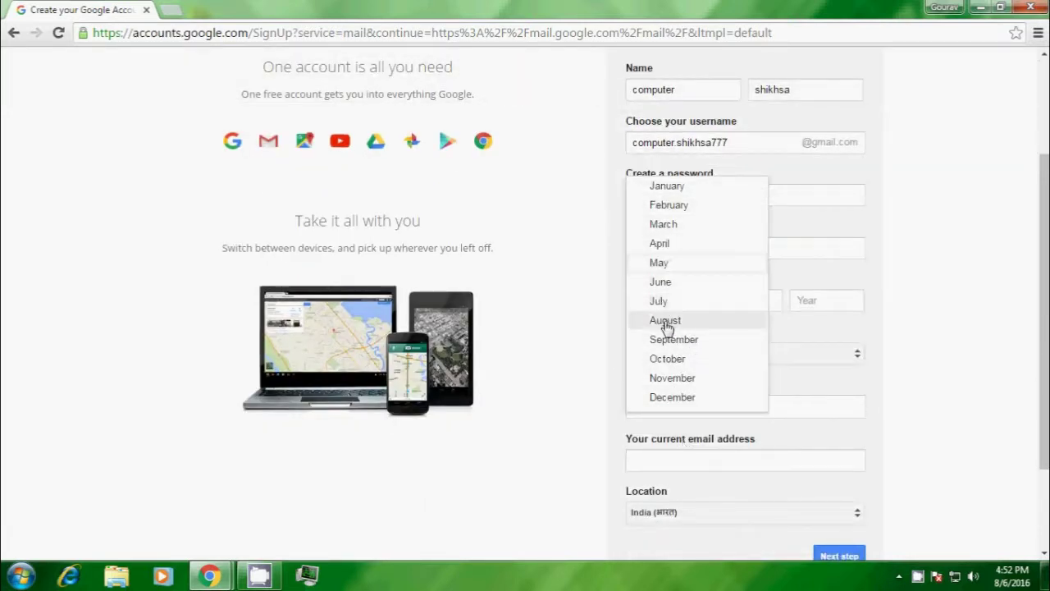
click(666, 320)
click(753, 303)
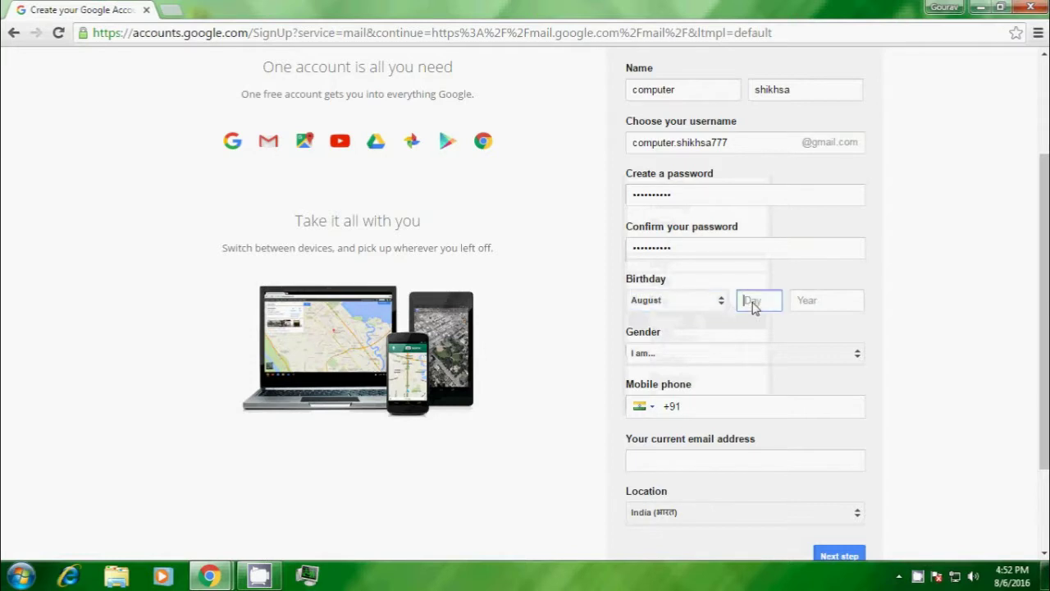
text(15)
click(820, 302)
text(199)
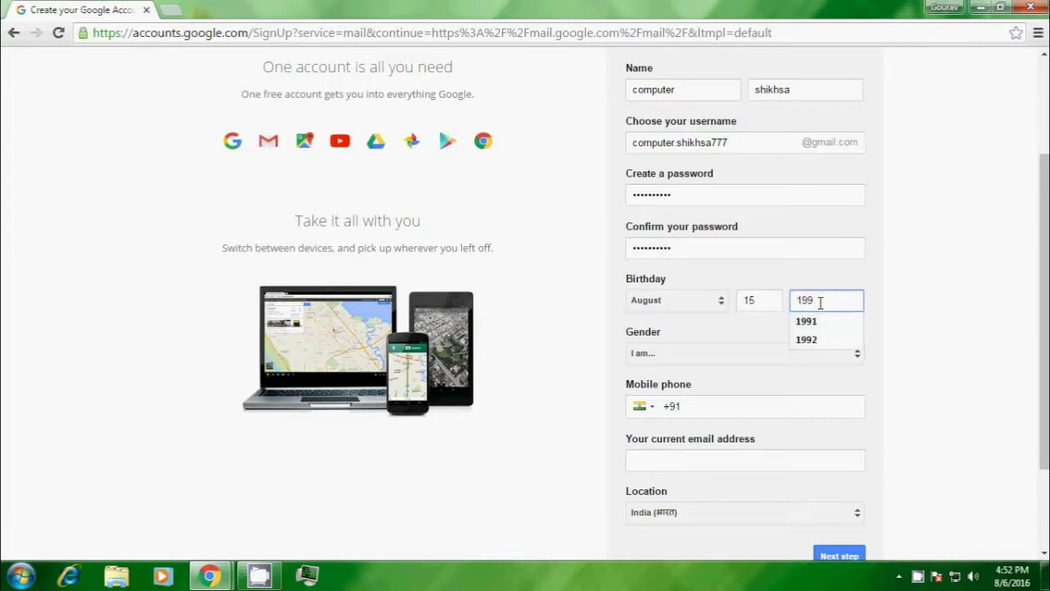
text(3)
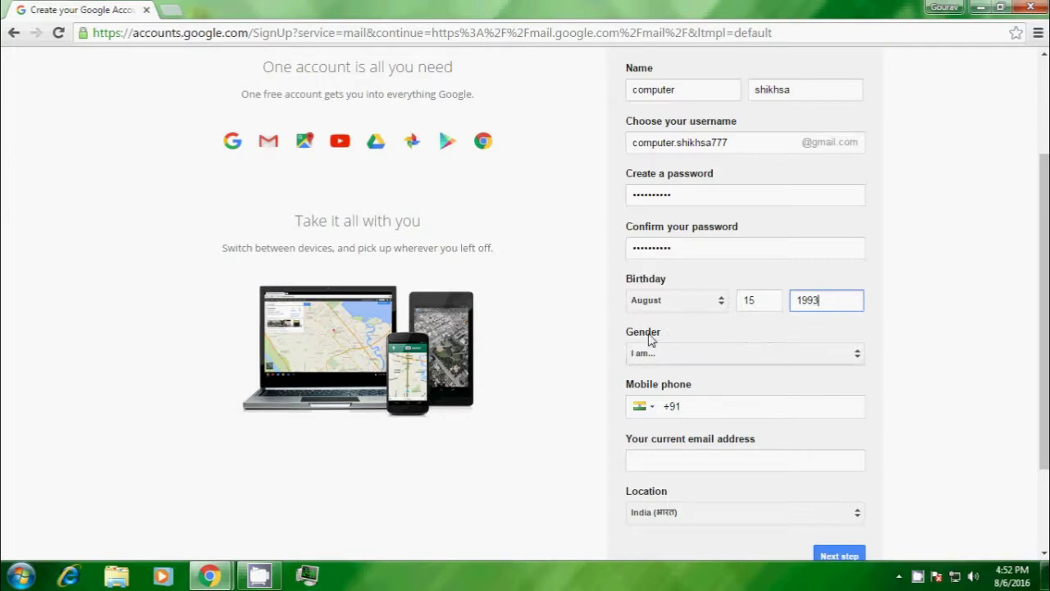
Choose Male as the gender and type the mobile phone number after +91
click(855, 355)
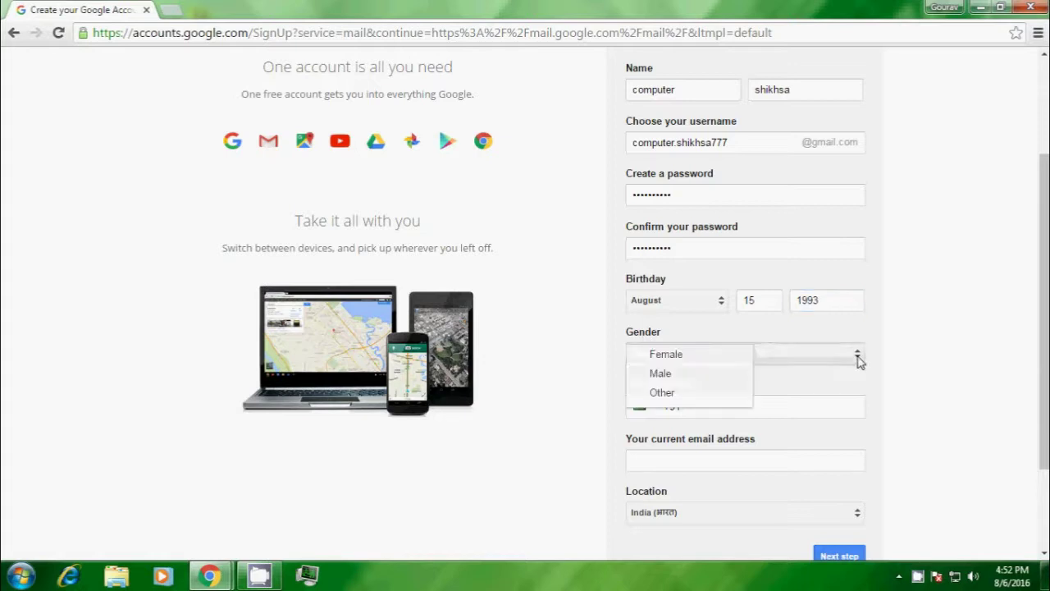
click(661, 374)
click(691, 410)
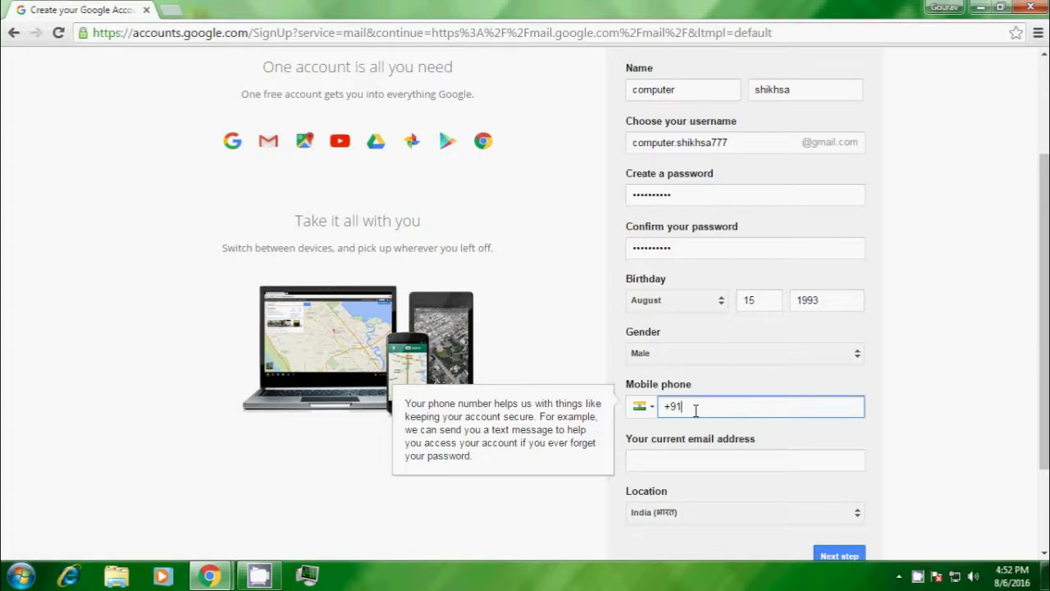
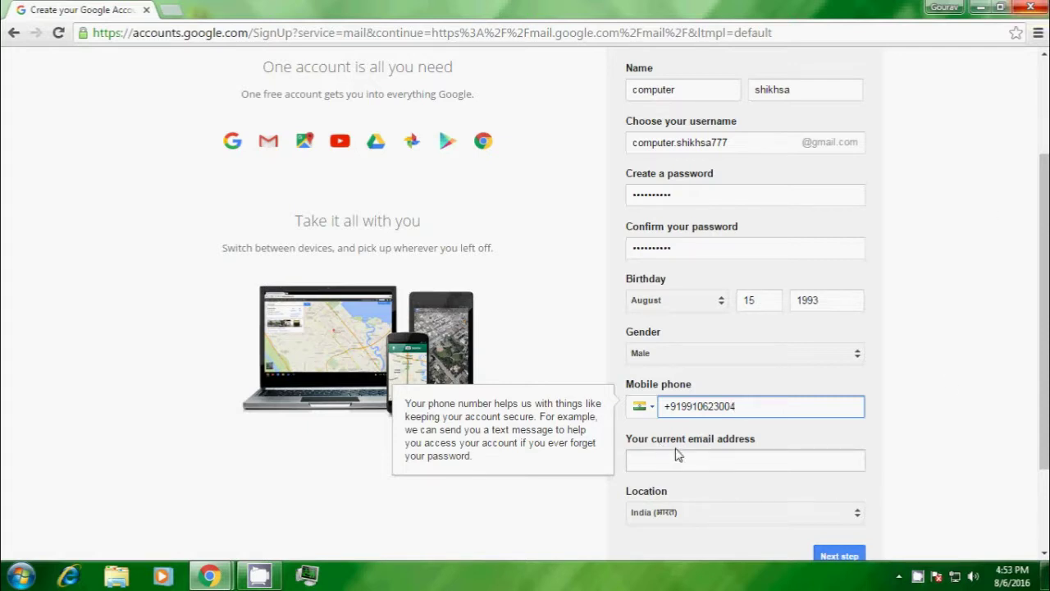
Keep India as the location and submit the sign-up form with Next step
click(1044, 369)
drag(1043, 369, 1044, 445)
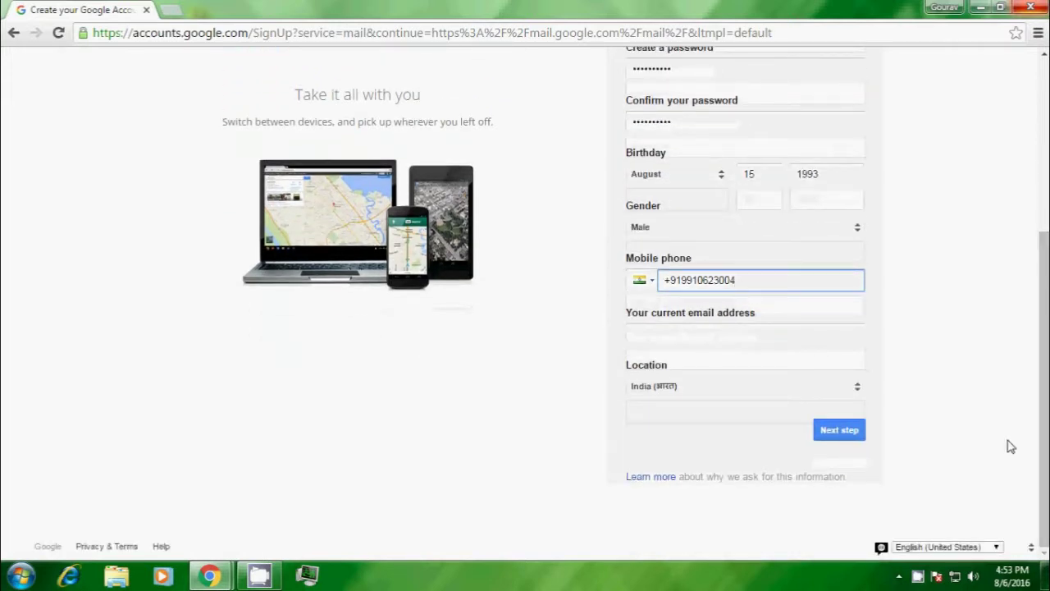
click(857, 391)
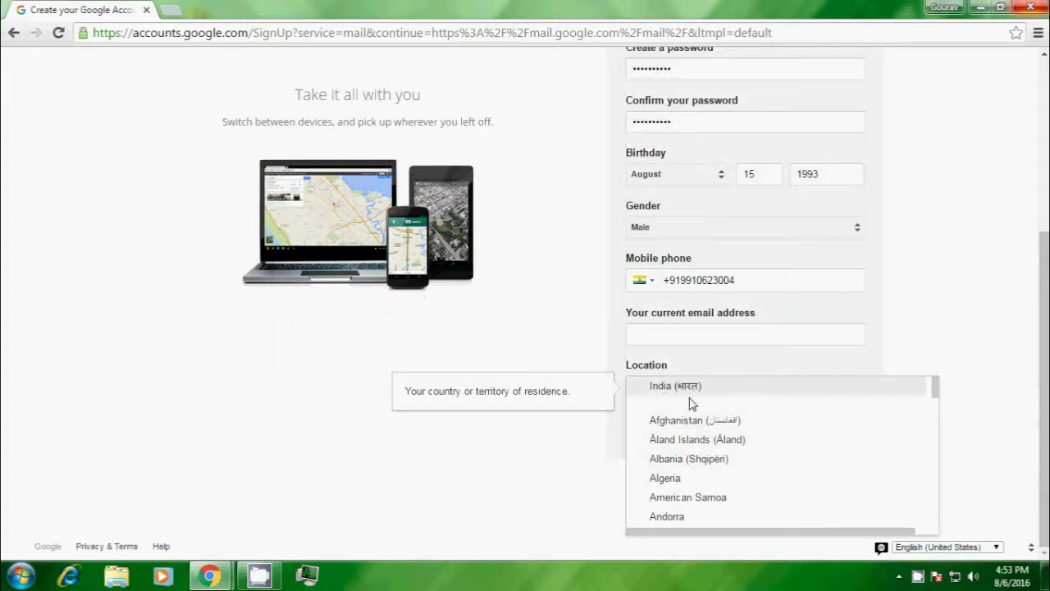
mouse_move(934, 393)
mouse_down()
mouse_move(933, 495)
mouse_move(925, 410)
mouse_up()
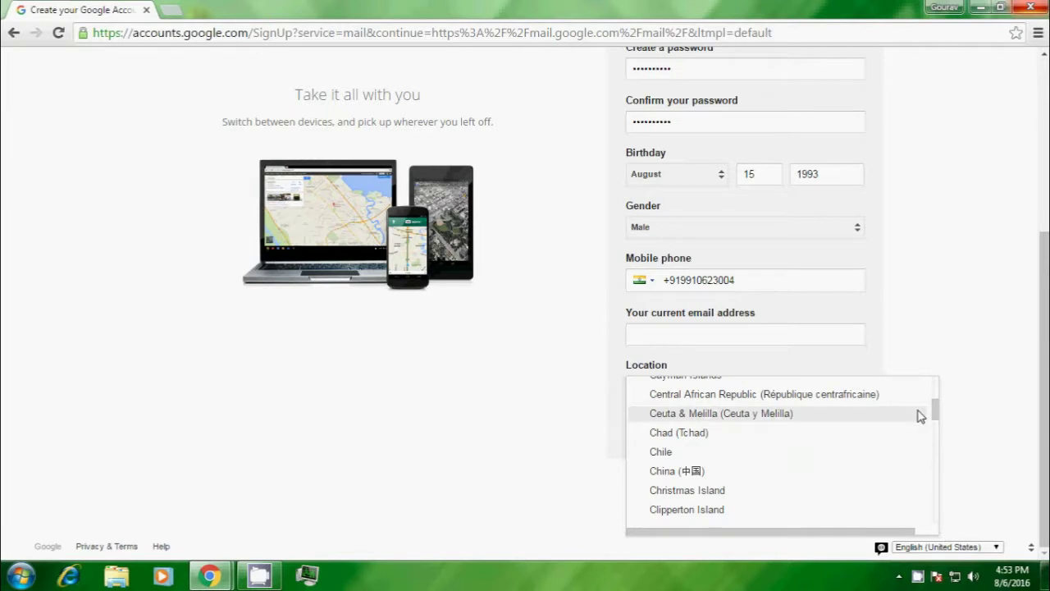
click(968, 363)
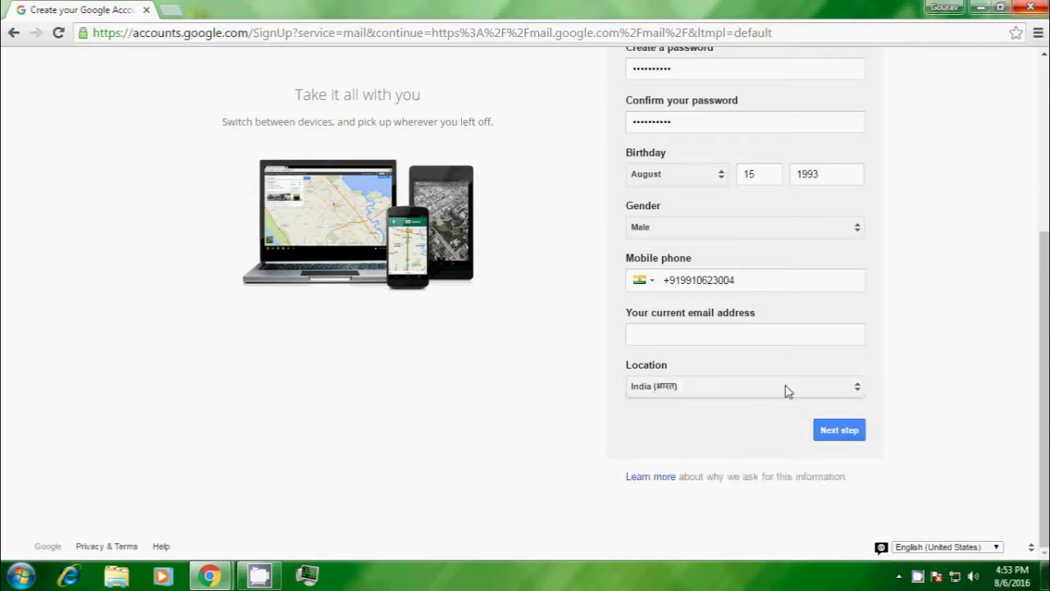
click(855, 387)
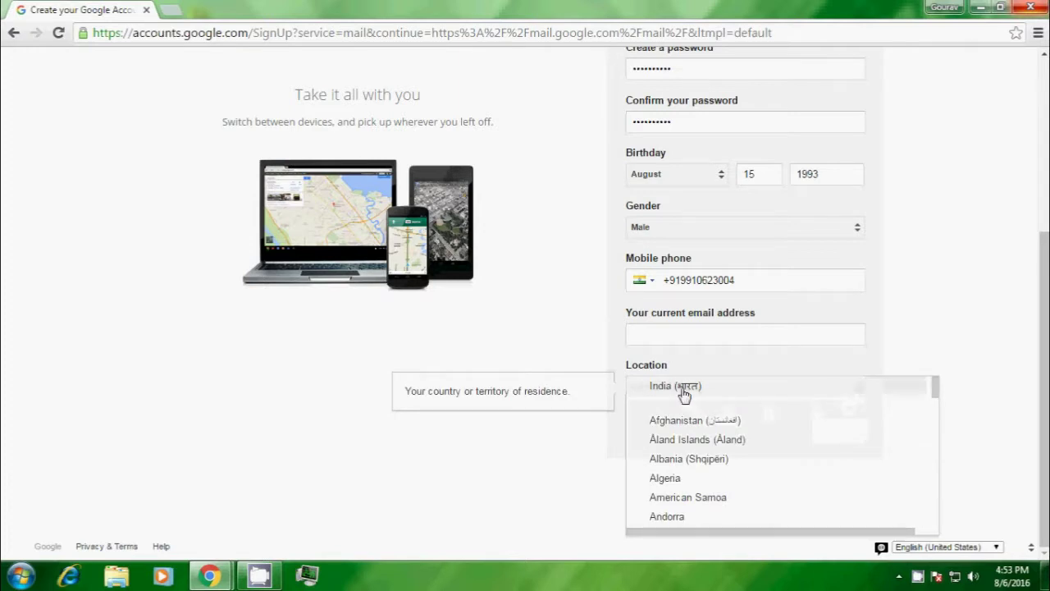
click(684, 390)
click(837, 430)
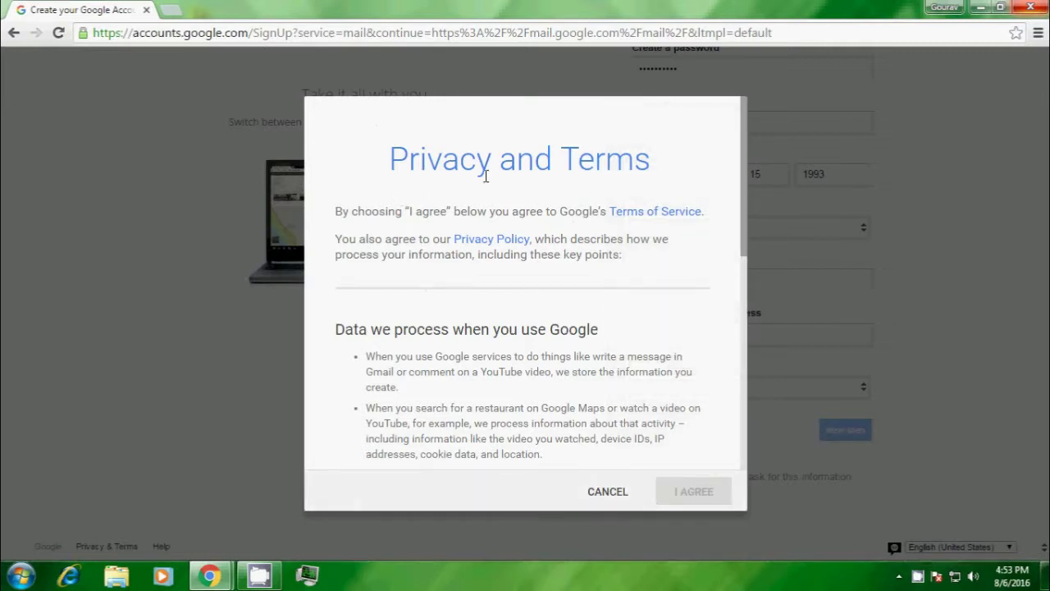
Read through the Privacy and Terms and agree to them
drag(740, 249, 729, 483)
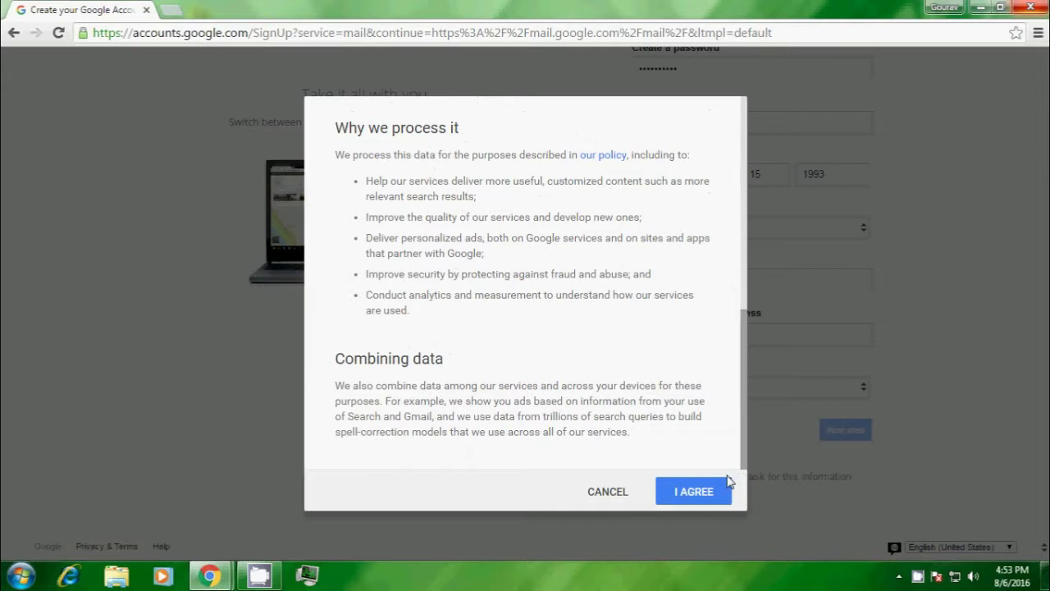
click(685, 501)
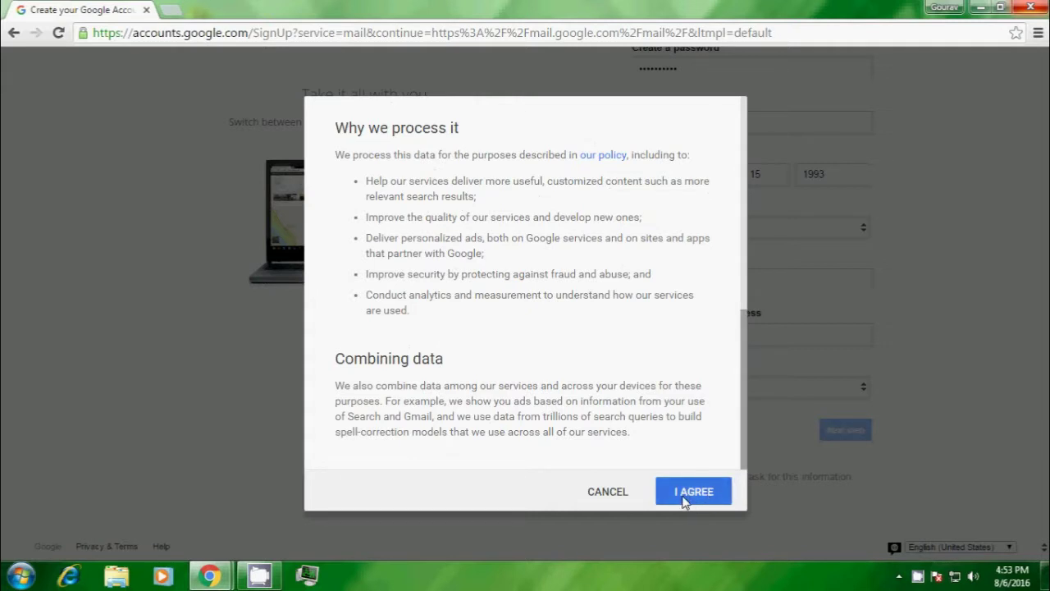
click(687, 493)
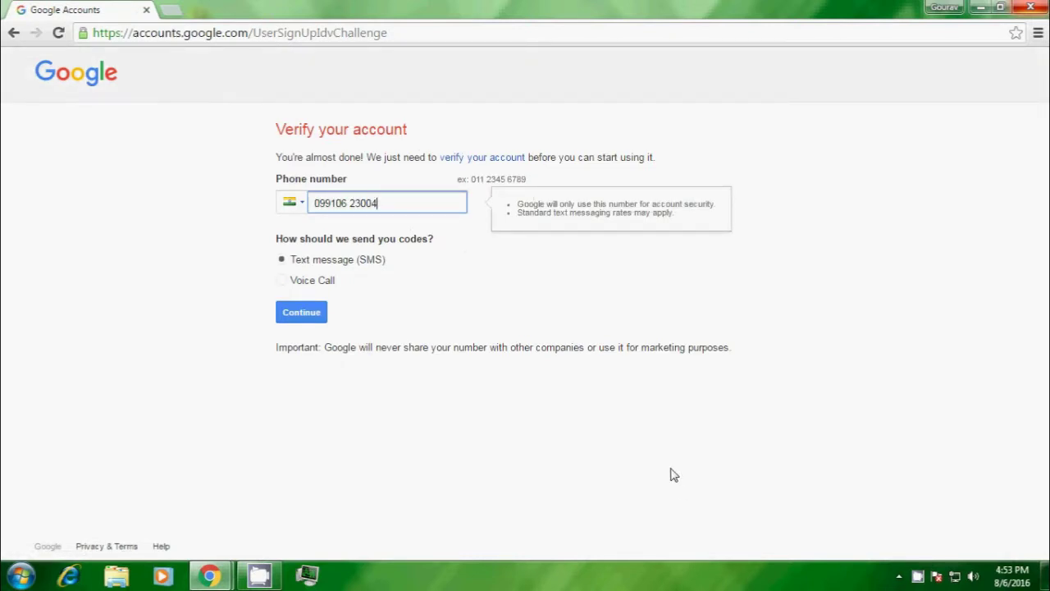
Request the verification code by Text message (SMS) and enter the code received
click(391, 207)
click(310, 314)
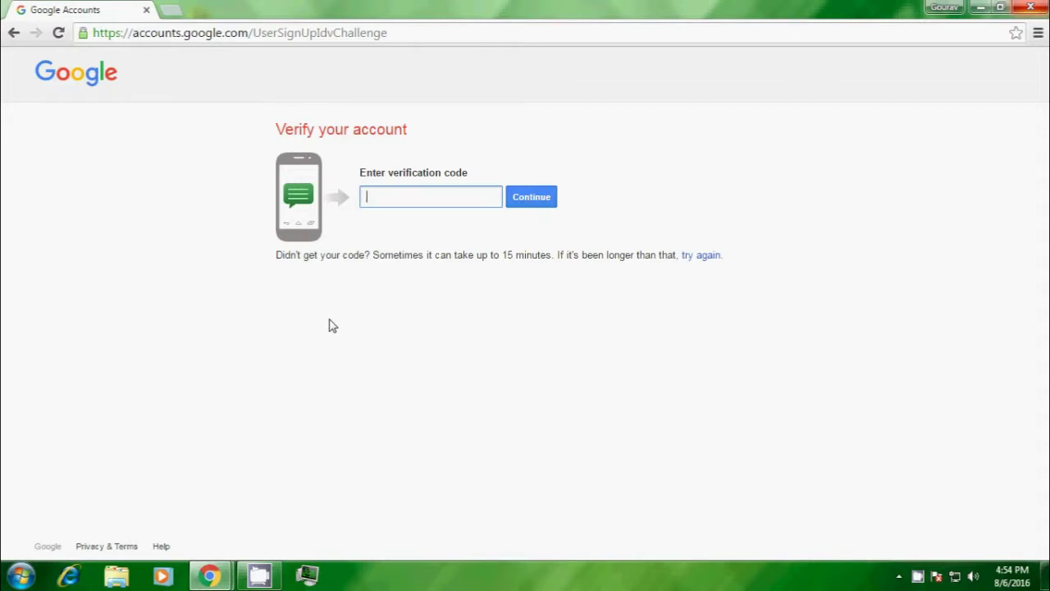
Submit the verification code and continue from the Welcome page into Gmail
click(510, 204)
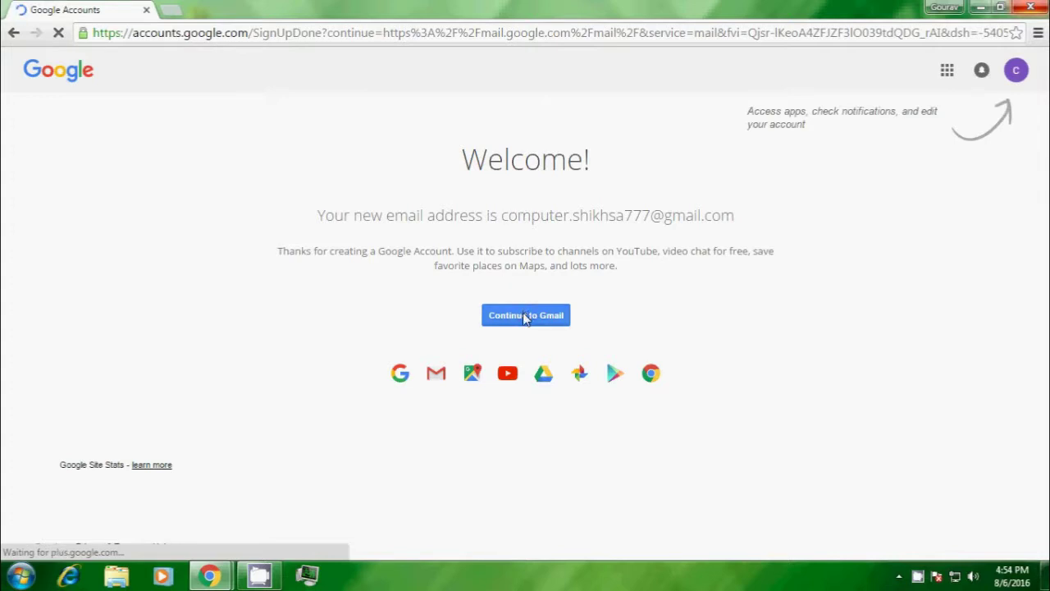
click(526, 317)
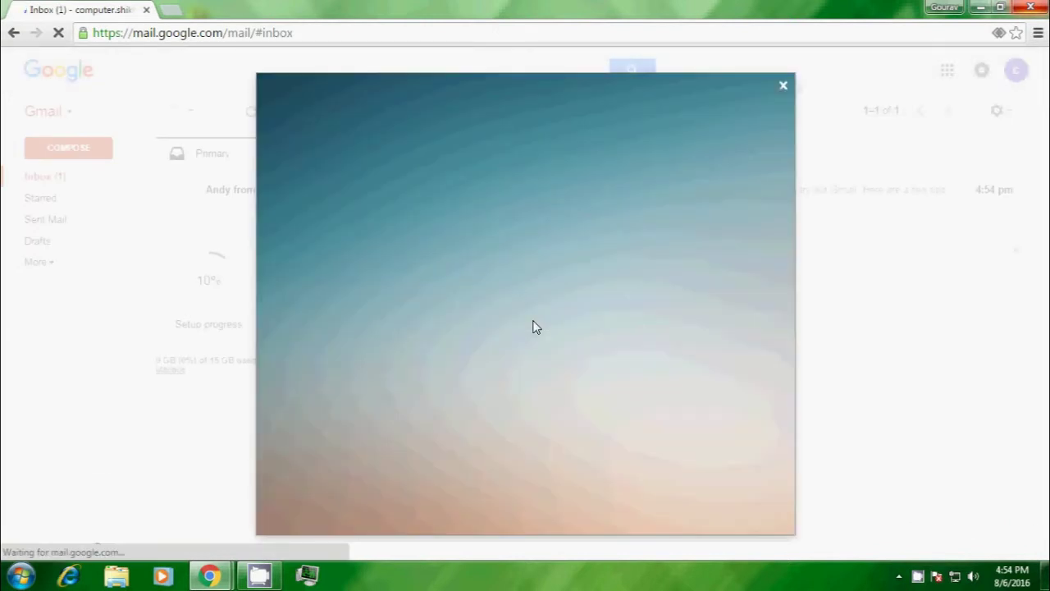
Close the Welcome to Gmail overlay to reveal the inbox's three messages
click(783, 88)
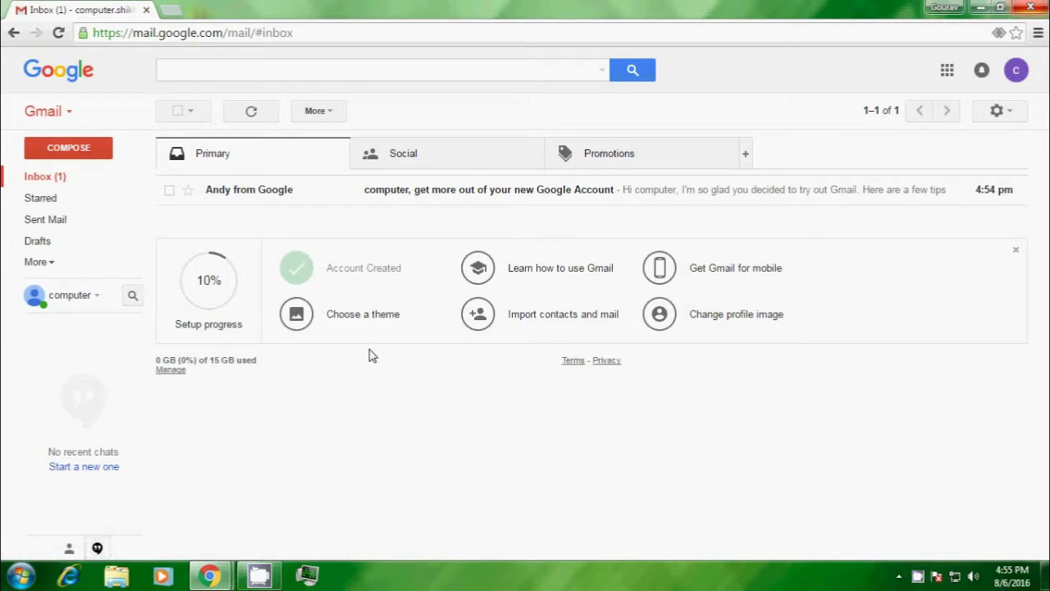
click(918, 581)
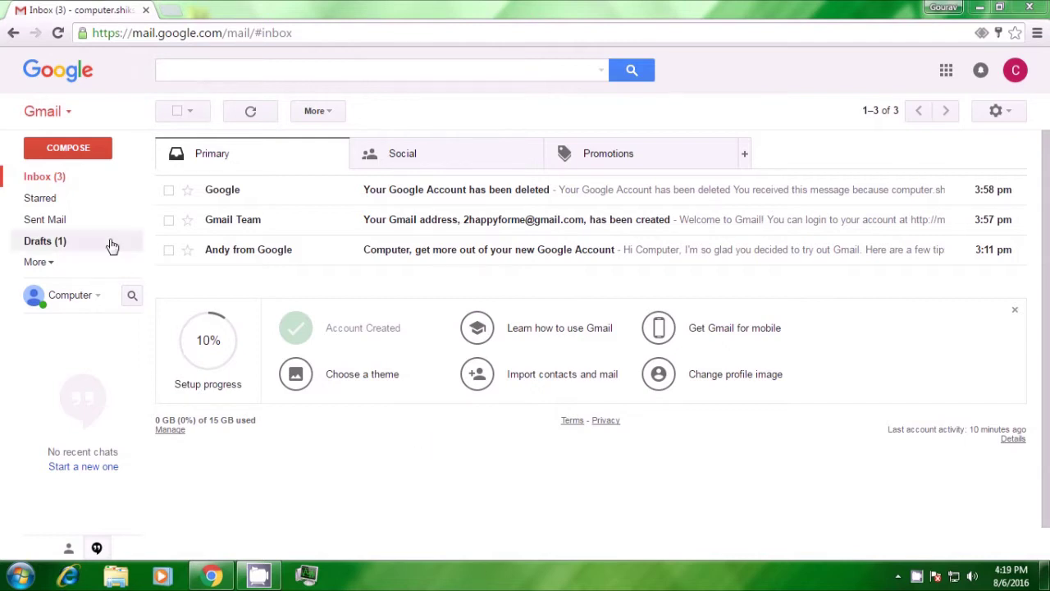
Check the empty Sent Mail folder, return to Inbox, and start a new message with COMPOSE
click(54, 180)
click(48, 223)
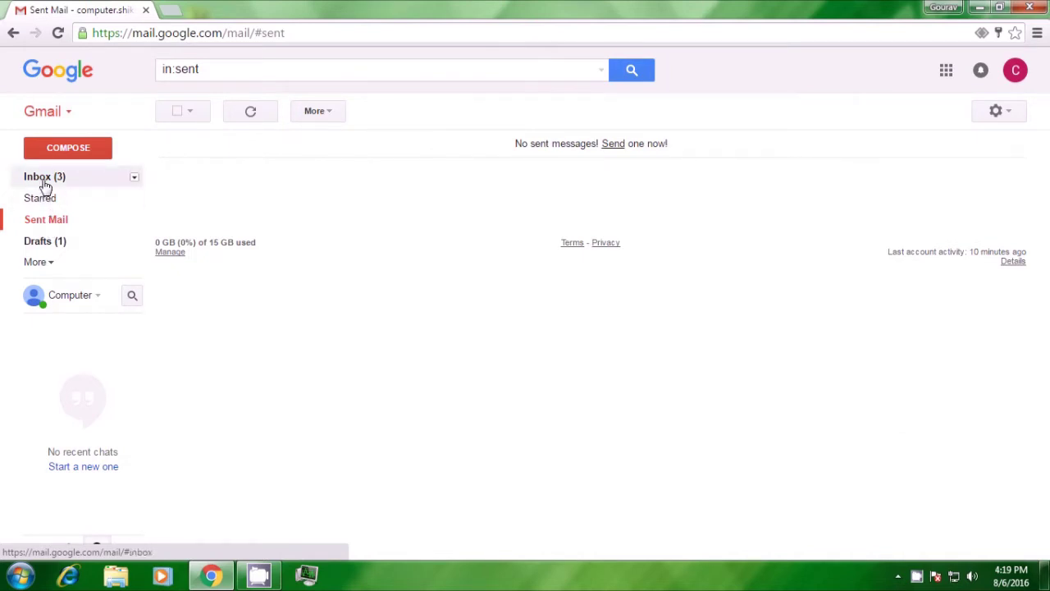
click(44, 184)
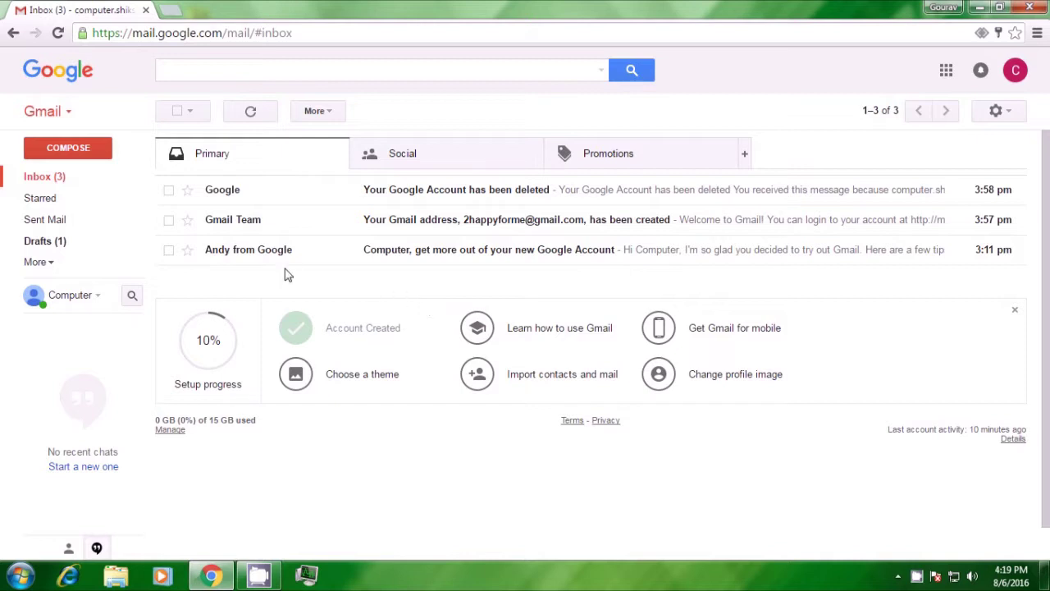
click(68, 149)
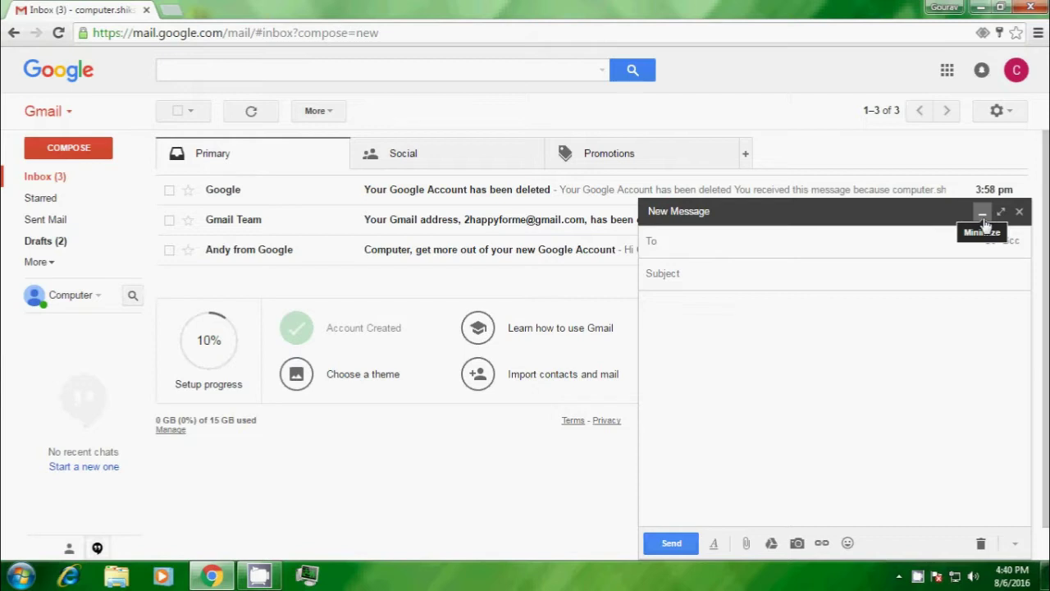
Address the new message to the recipient's e-mail address and enter the subject 'for testing'
click(982, 215)
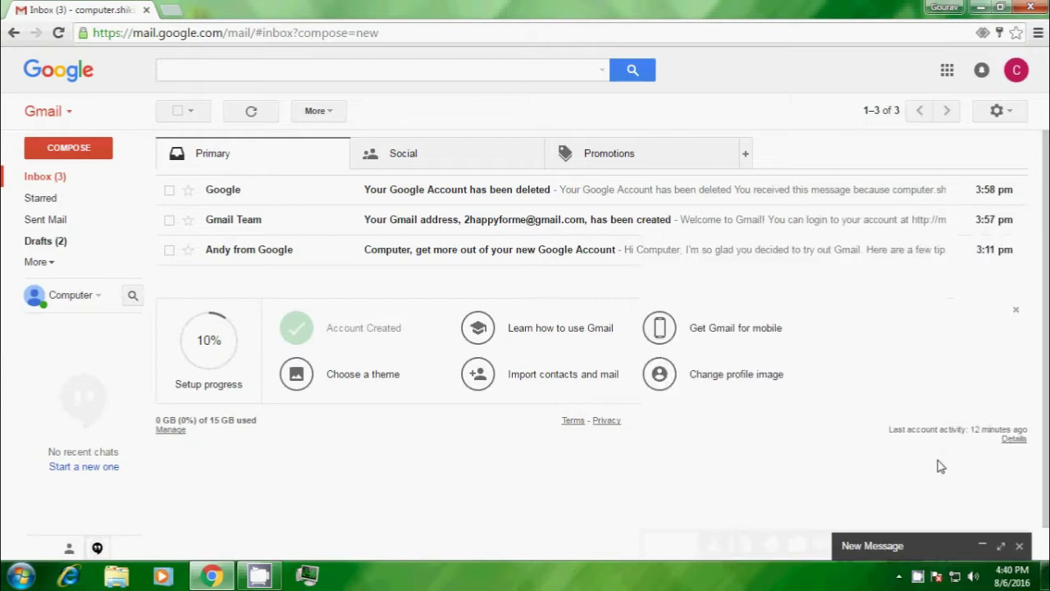
click(984, 547)
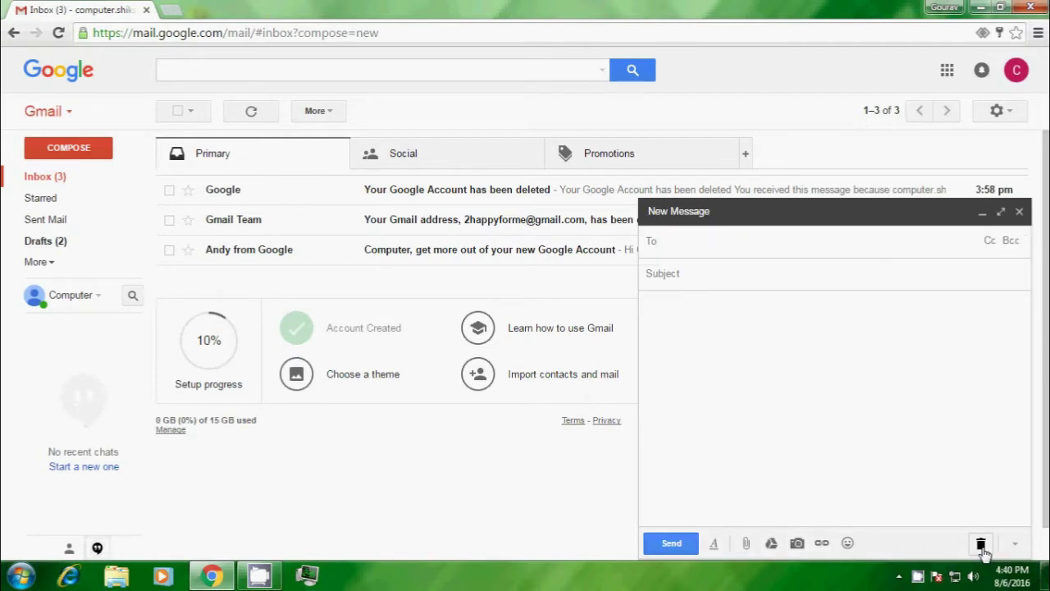
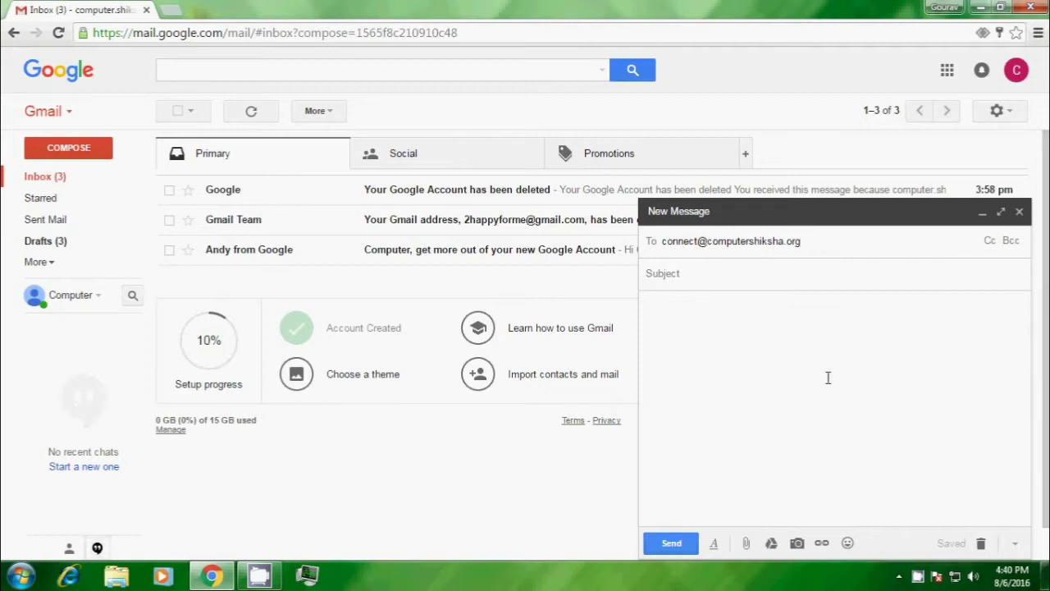
click(698, 276)
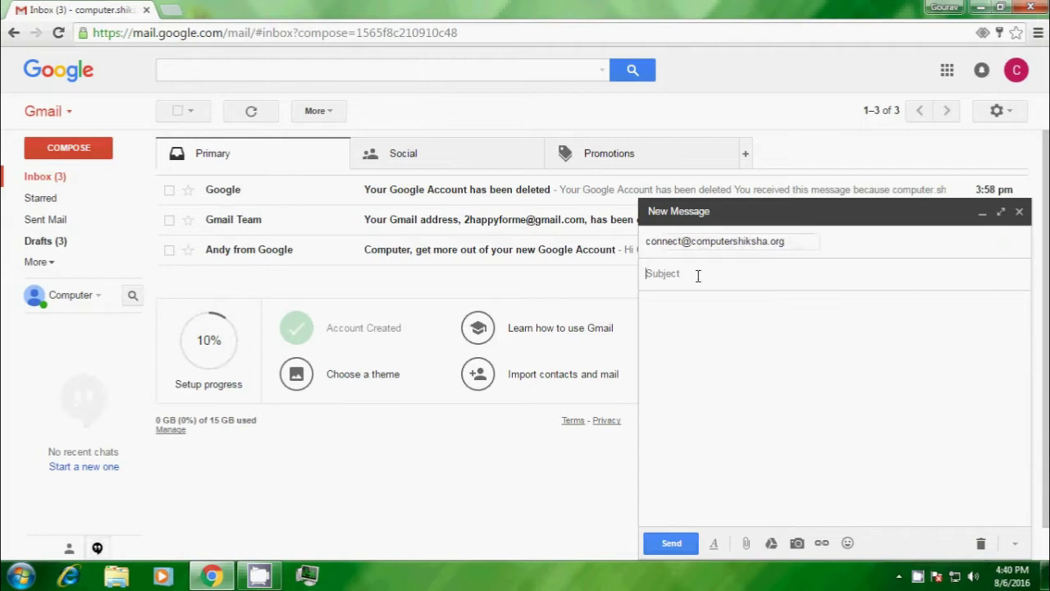
text(for )
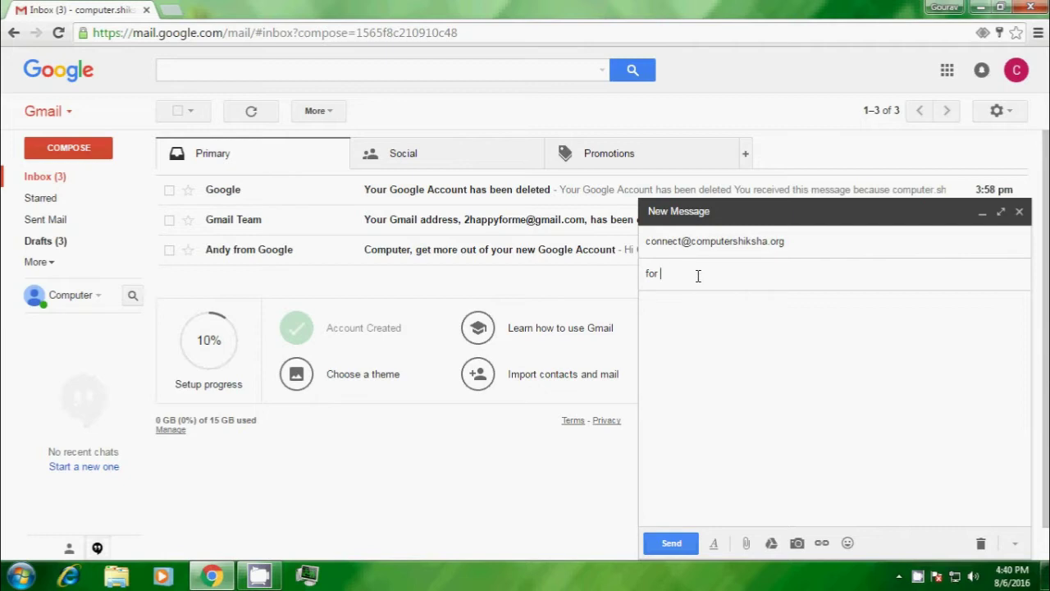
text(testing)
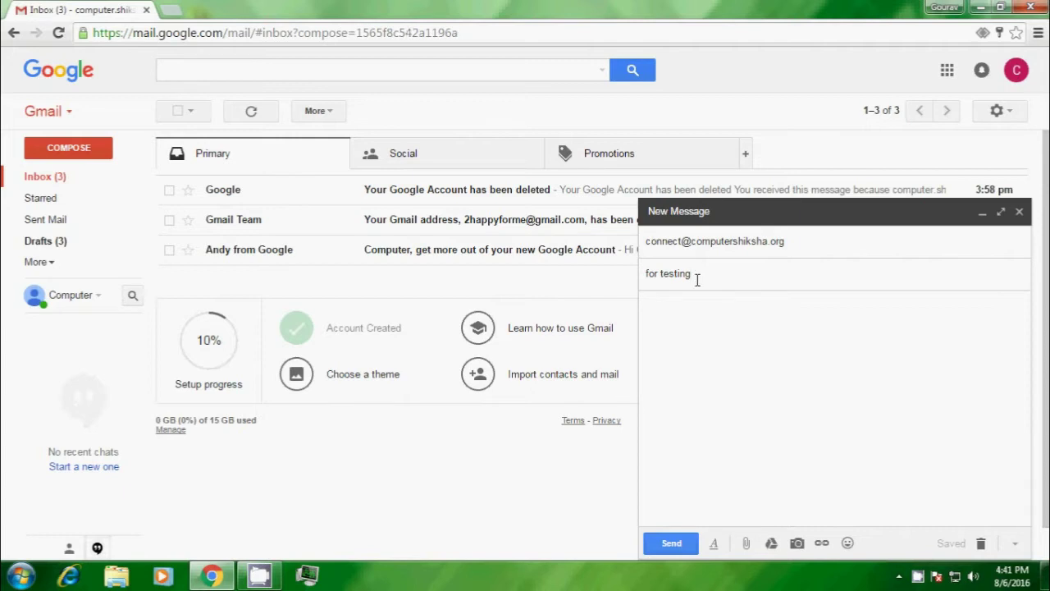
Write 'Hello,' with an empty line below it, remove the trial 'Dear,' line, and select 'Hello,'
click(706, 331)
text(Hello,)
key(Return)
text(Dear)
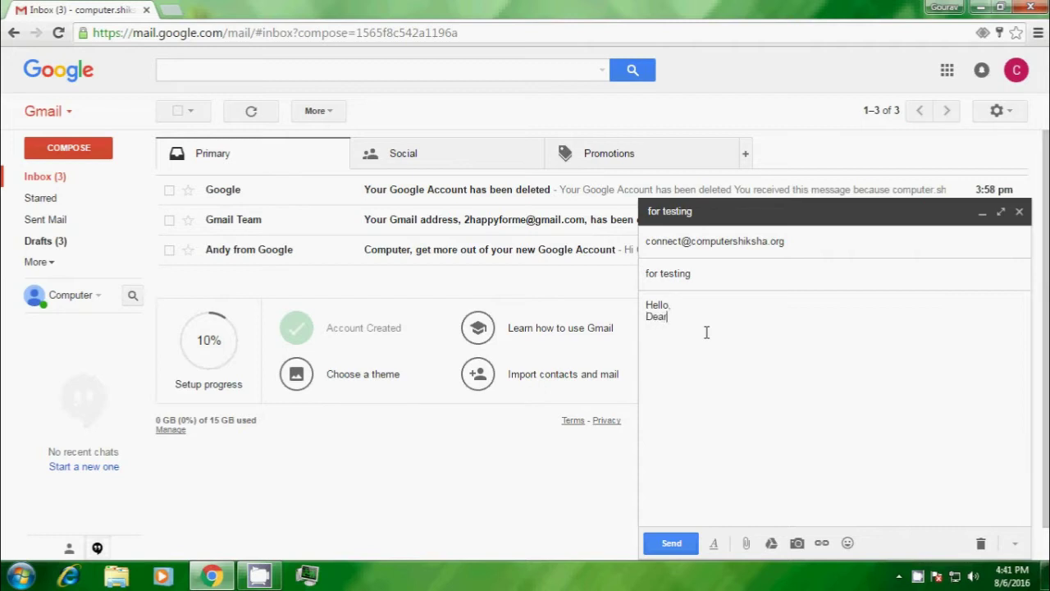
text(,)
key(BackSpace)
key(BackSpace)
key(BackSpace)
key(BackSpace)
key(BackSpace)
key(BackSpace)
key(Return)
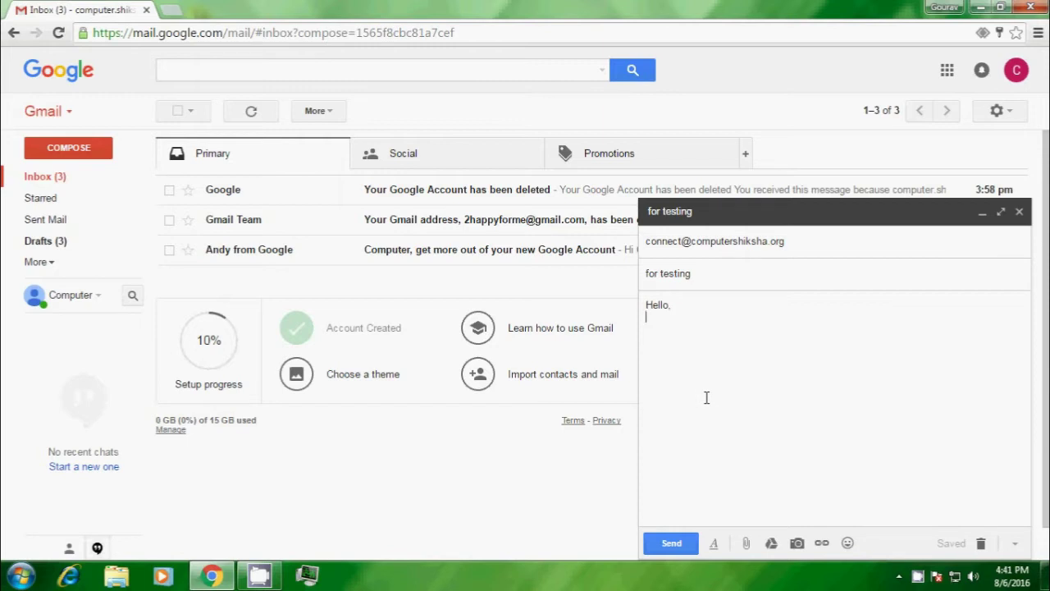
click(683, 304)
drag(674, 302, 645, 302)
Set the greeting 'Hello,' to Comic Sans MS at Large text size
click(717, 544)
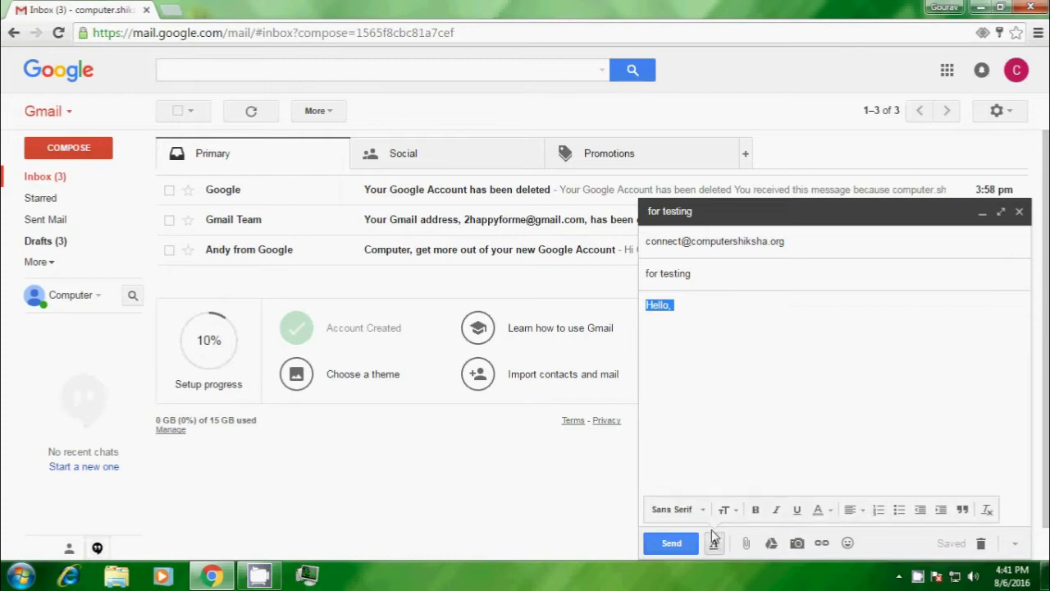
click(703, 510)
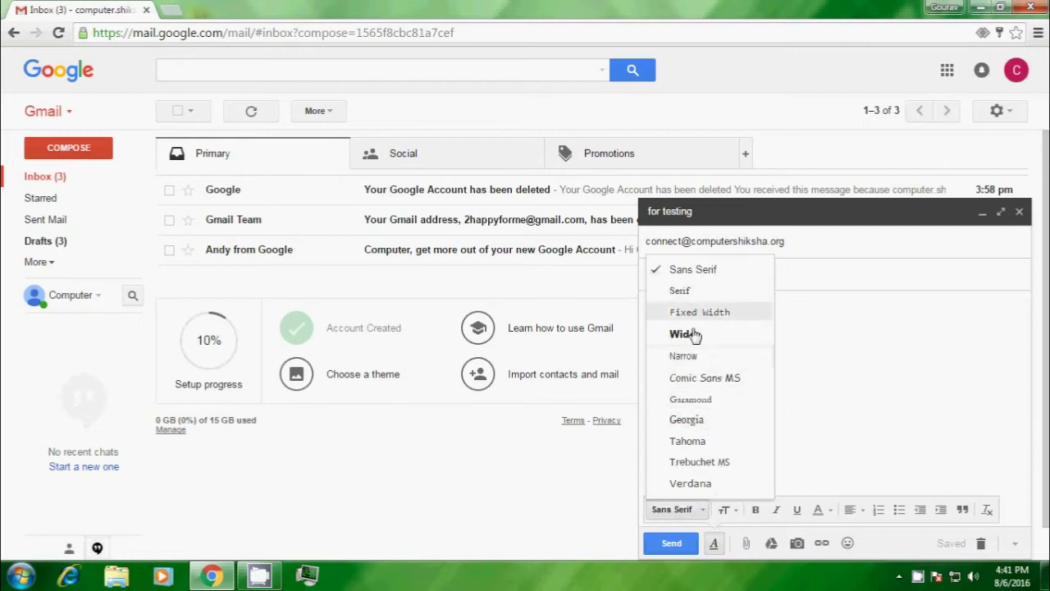
click(804, 436)
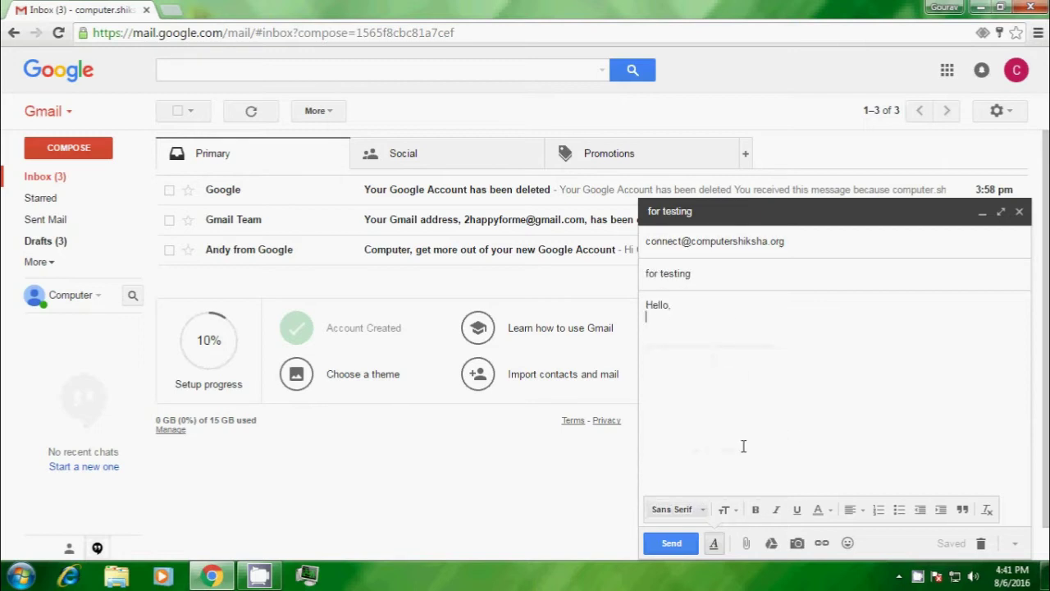
click(727, 510)
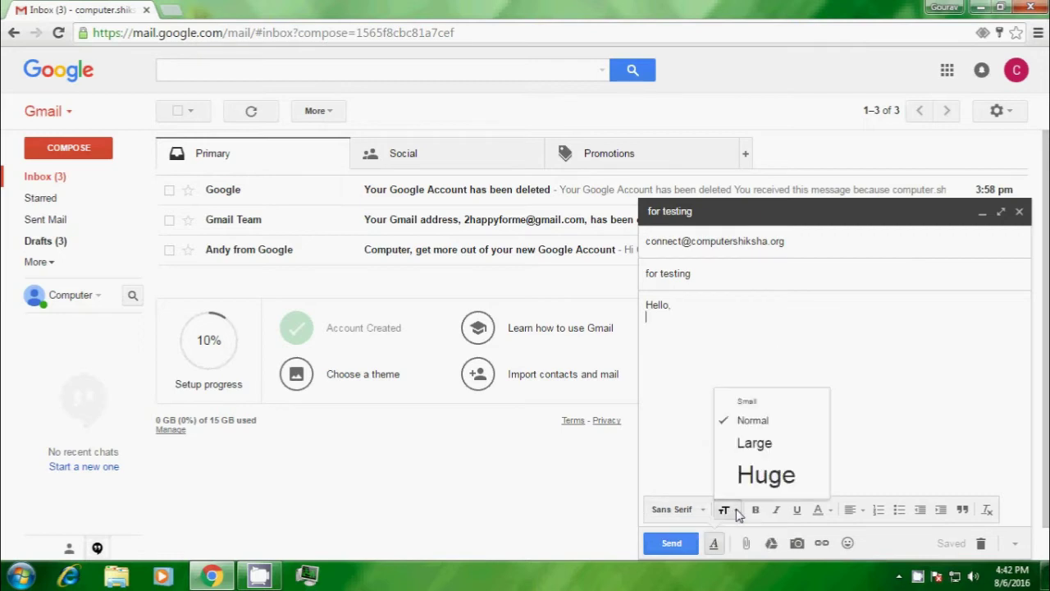
click(748, 443)
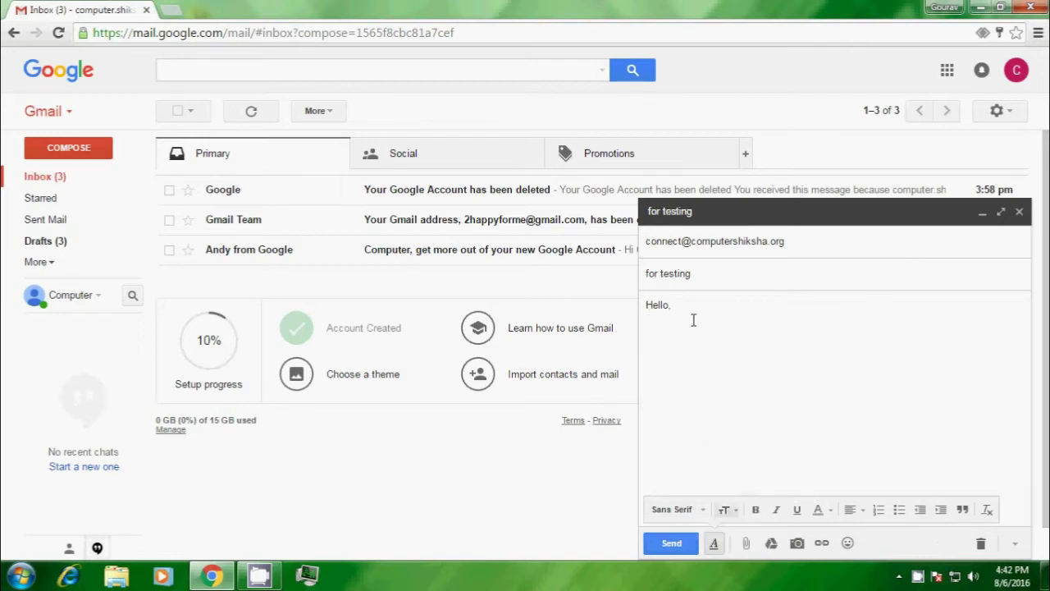
drag(680, 308, 643, 304)
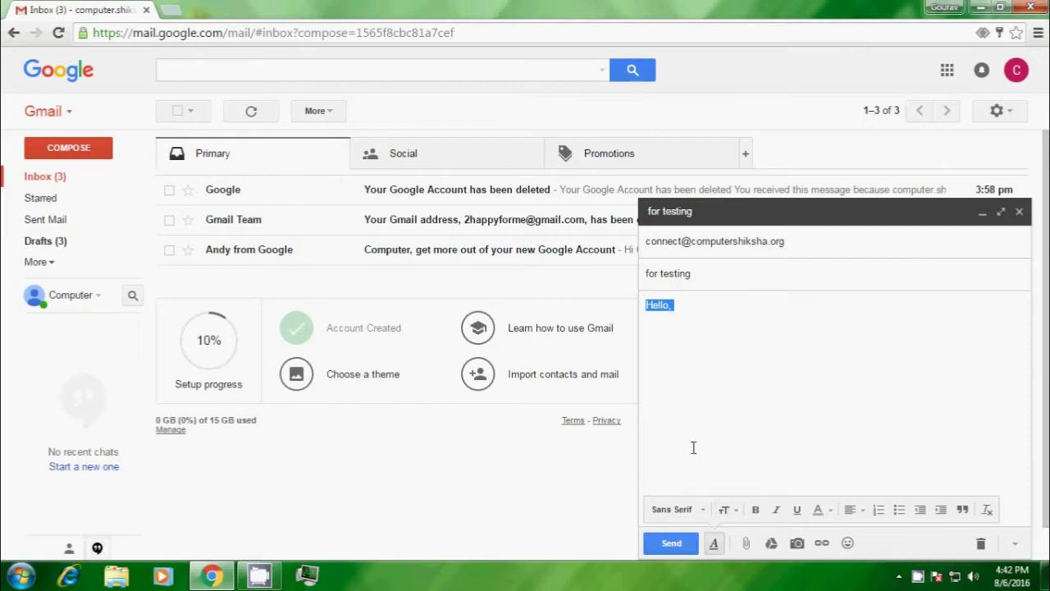
click(704, 510)
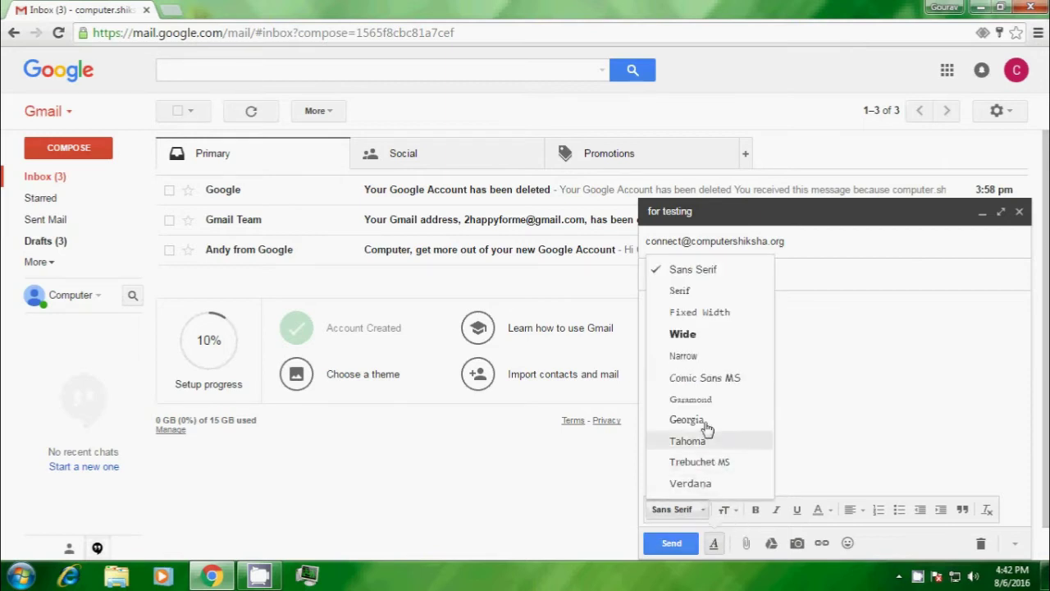
click(696, 377)
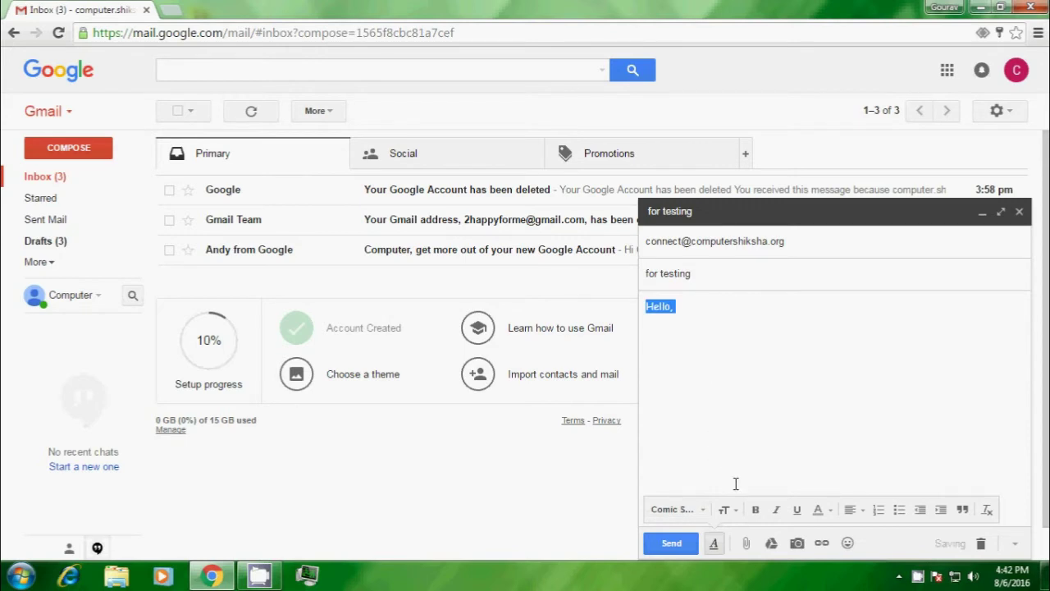
click(734, 509)
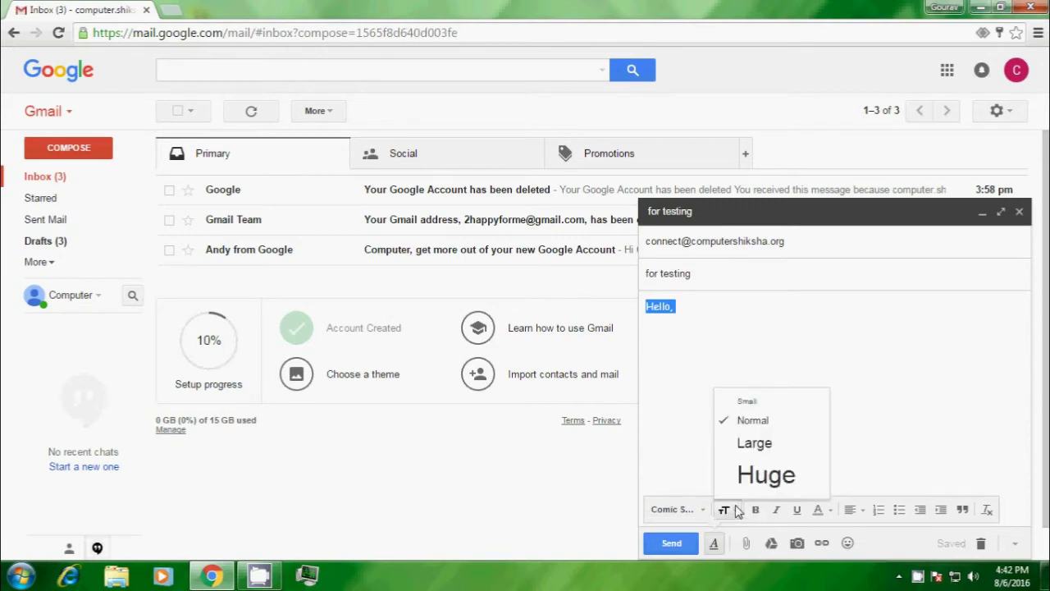
click(748, 444)
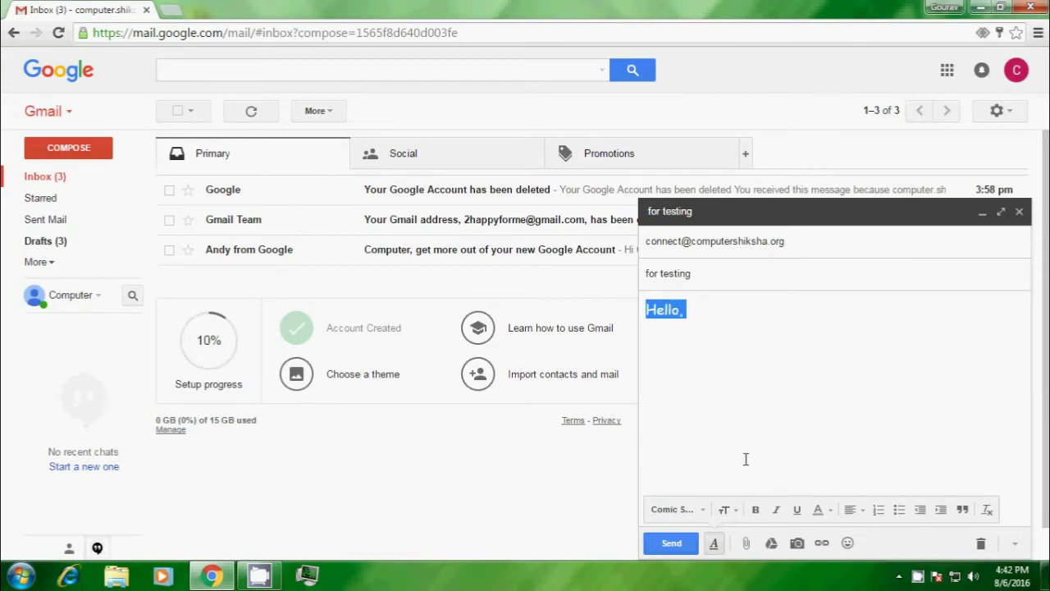
Make the greeting bold, italic, underlined and bright green
click(758, 510)
click(756, 511)
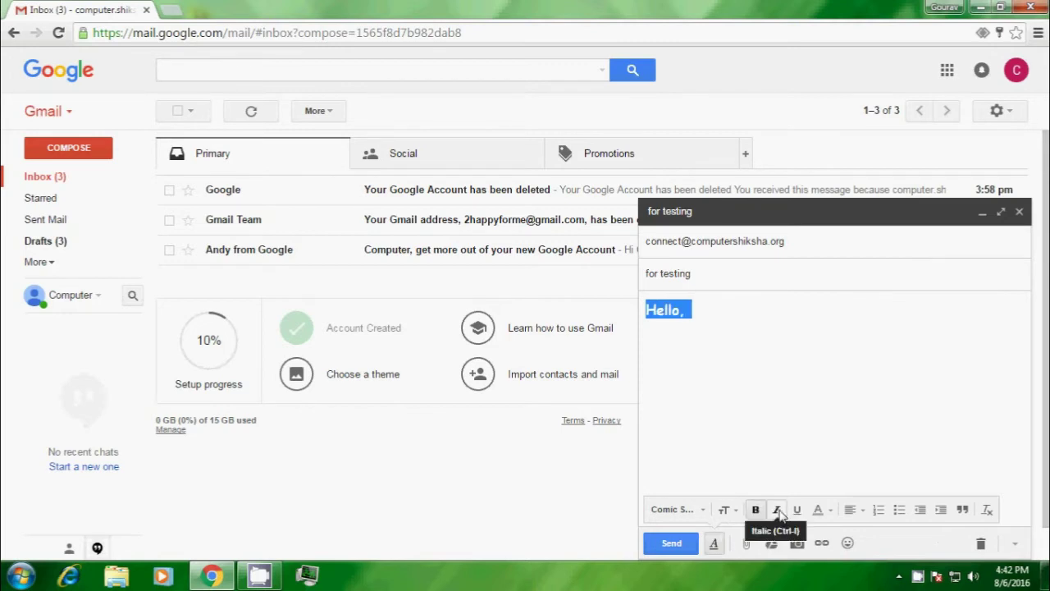
click(778, 510)
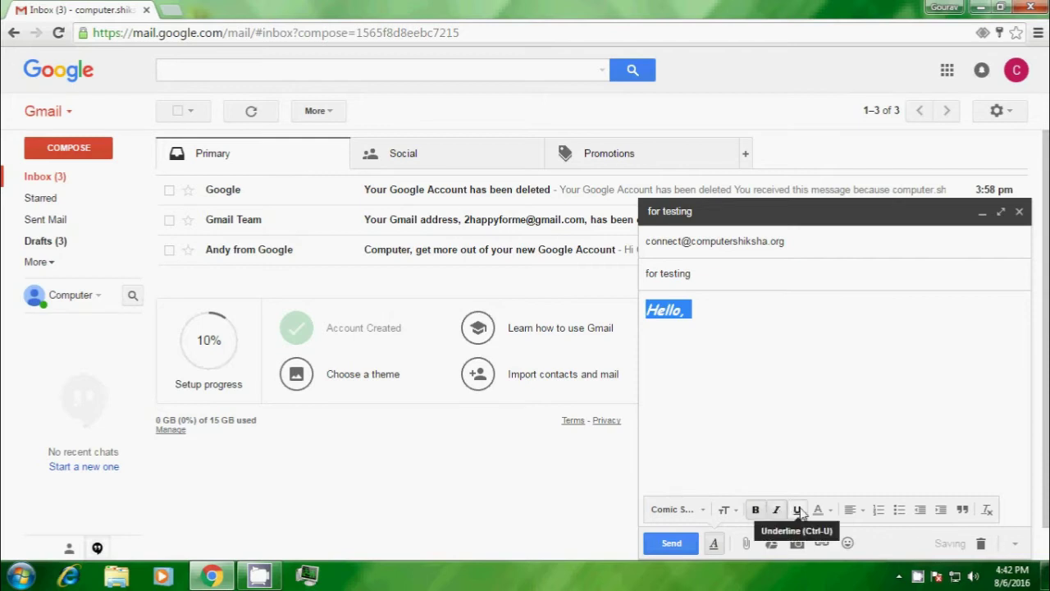
click(800, 511)
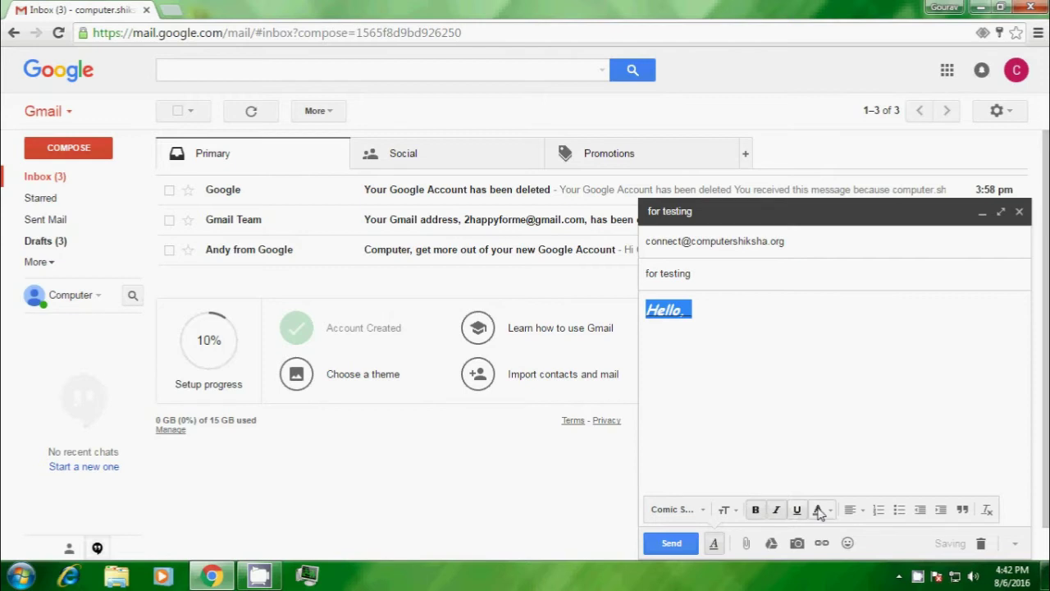
click(831, 509)
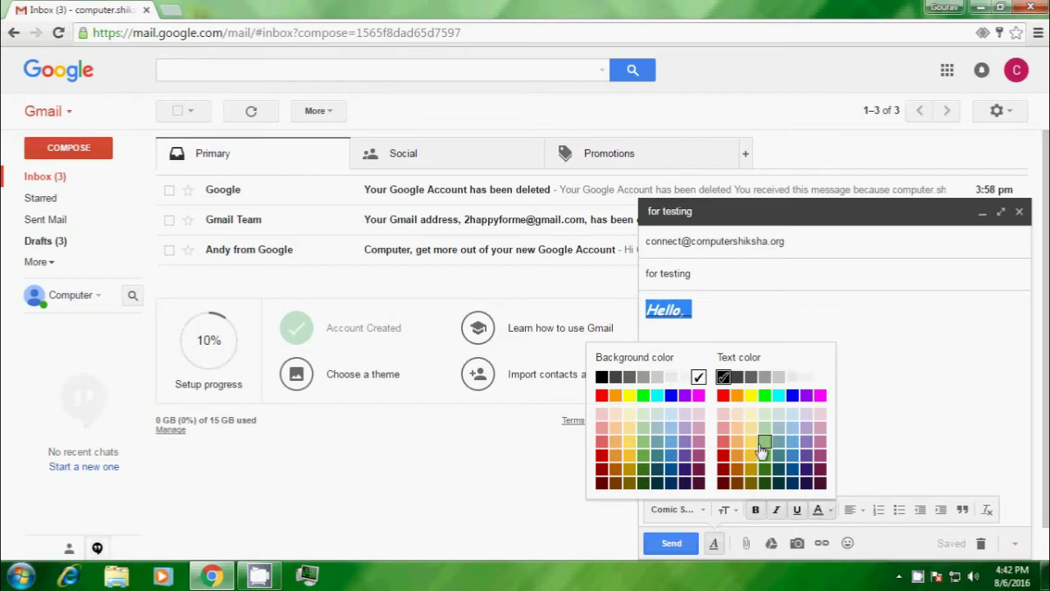
click(766, 400)
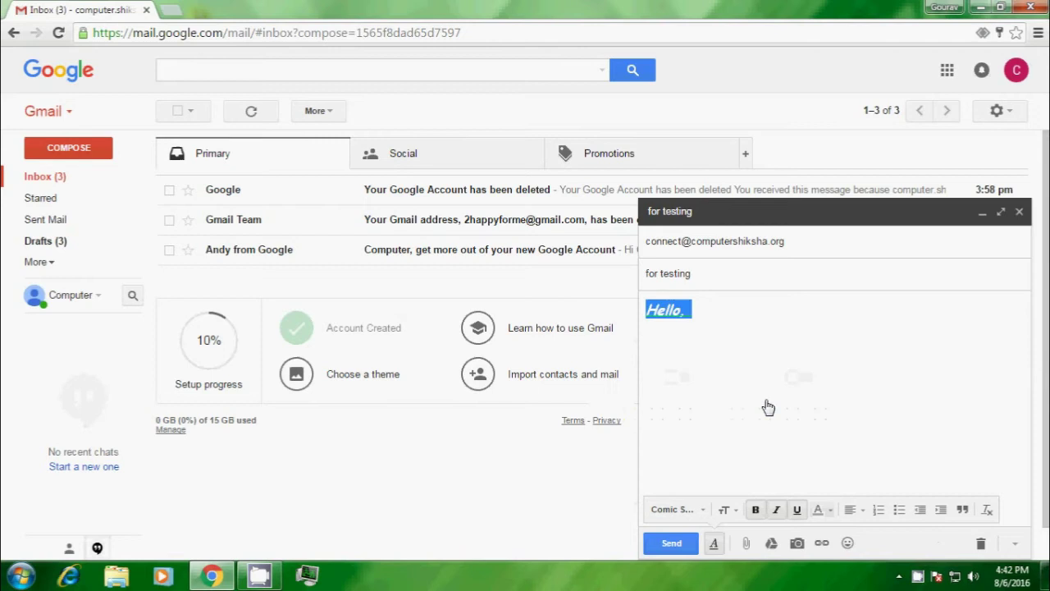
click(743, 347)
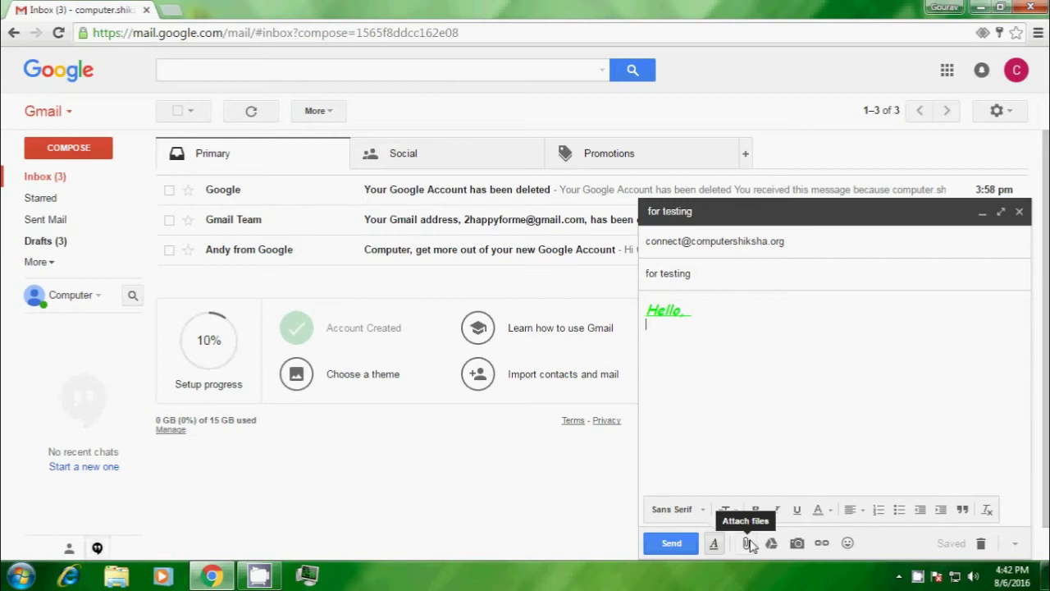
Attach Contact Address.docx from the Downloads folder and send the test email
click(749, 545)
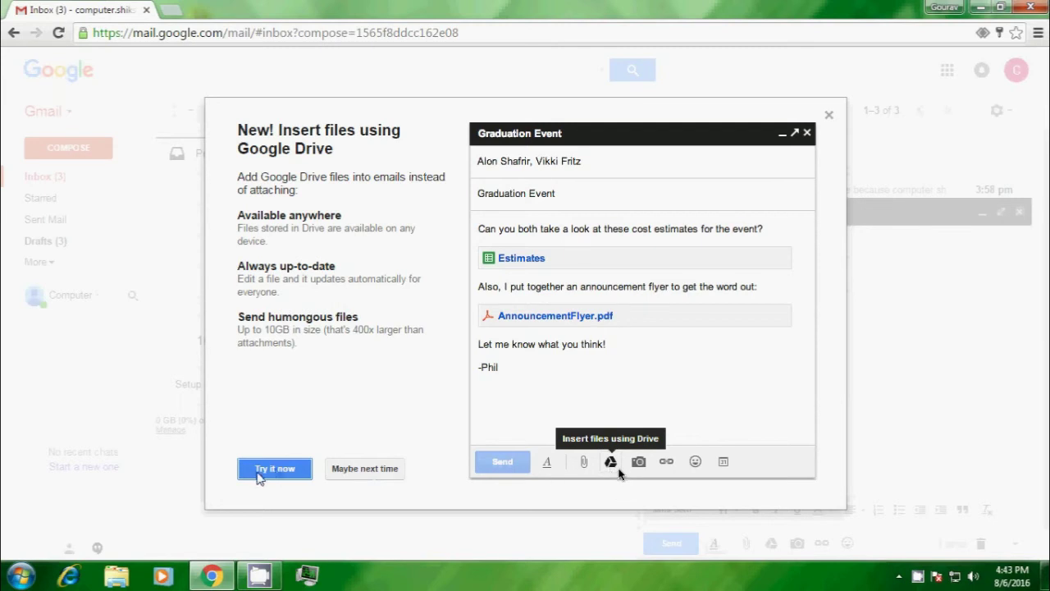
click(353, 472)
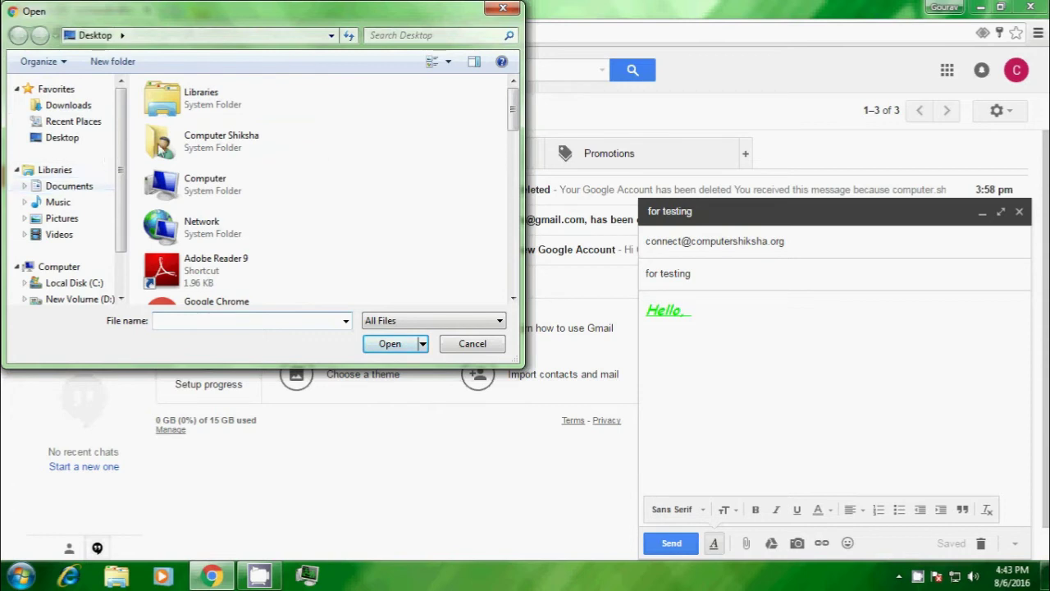
drag(514, 133, 502, 292)
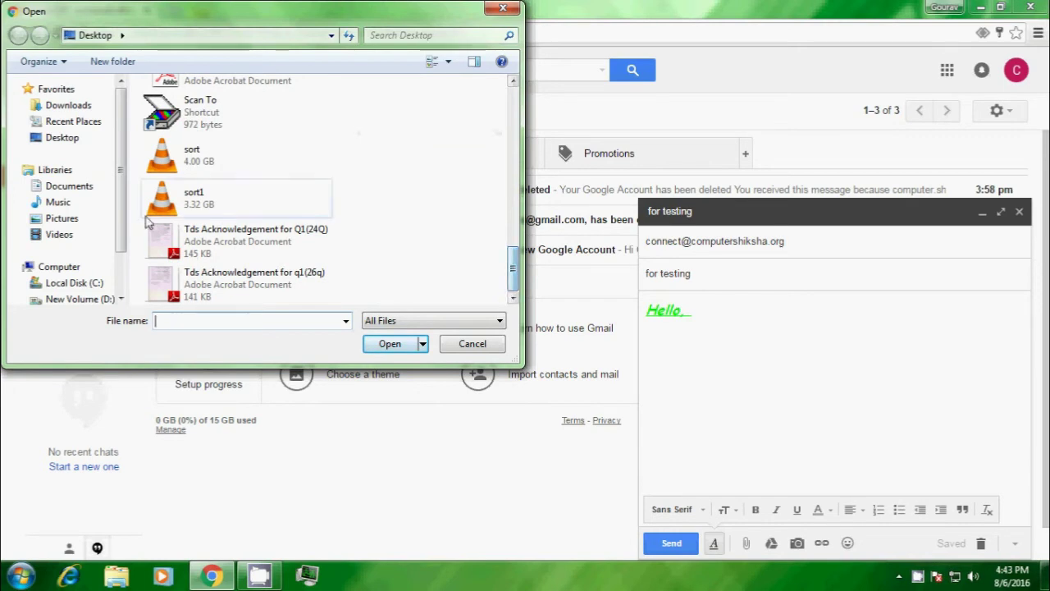
click(72, 189)
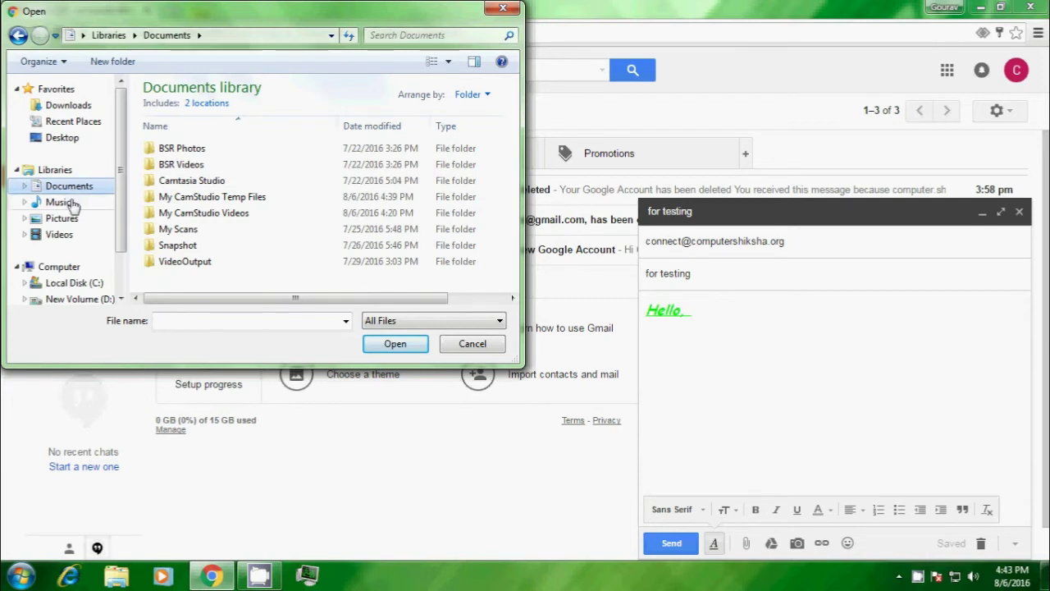
double_click(241, 232)
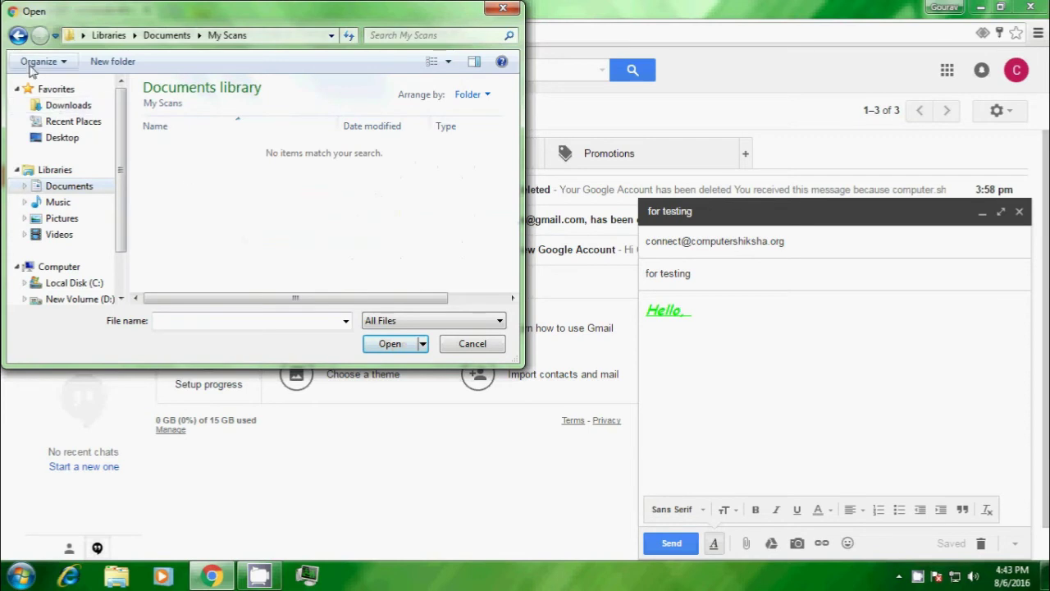
click(18, 35)
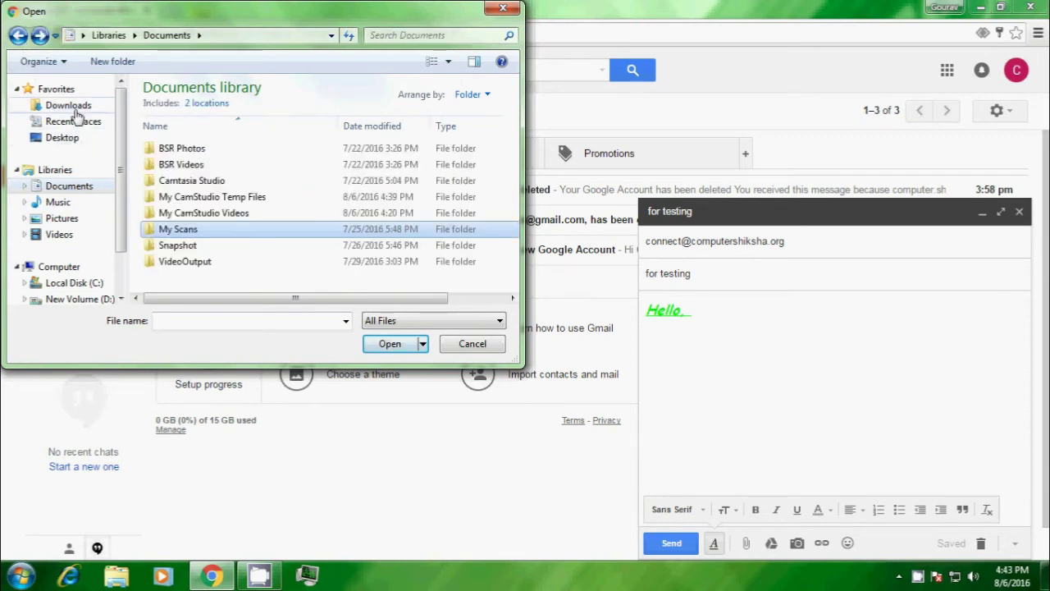
click(70, 105)
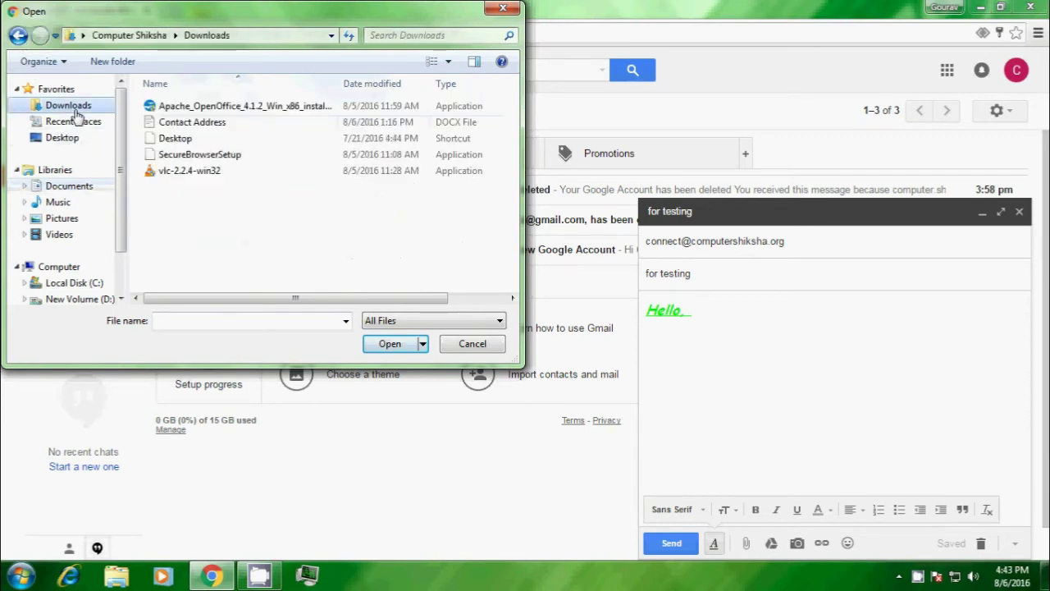
click(223, 123)
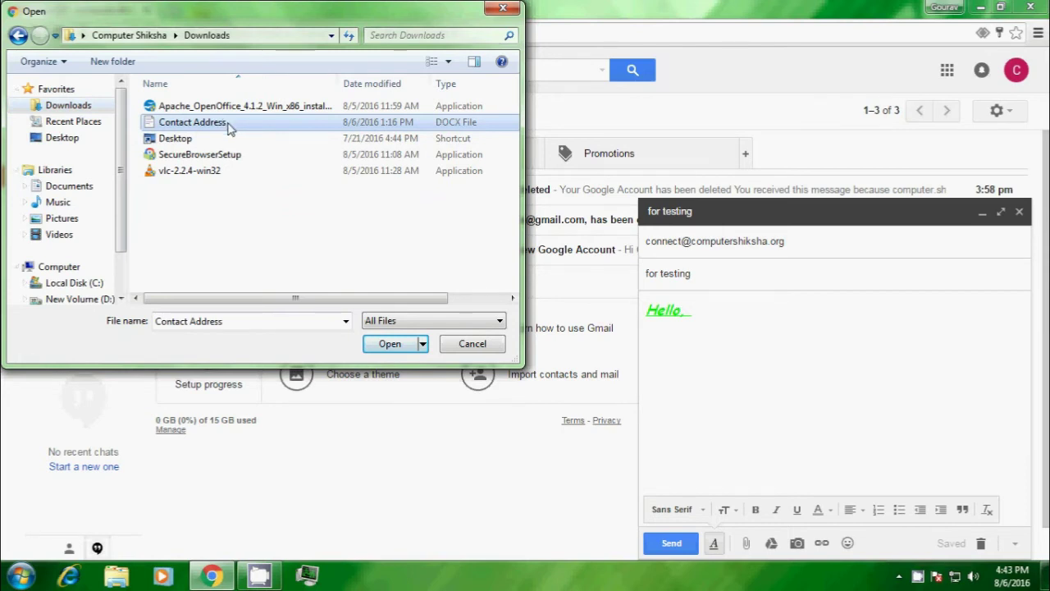
click(390, 344)
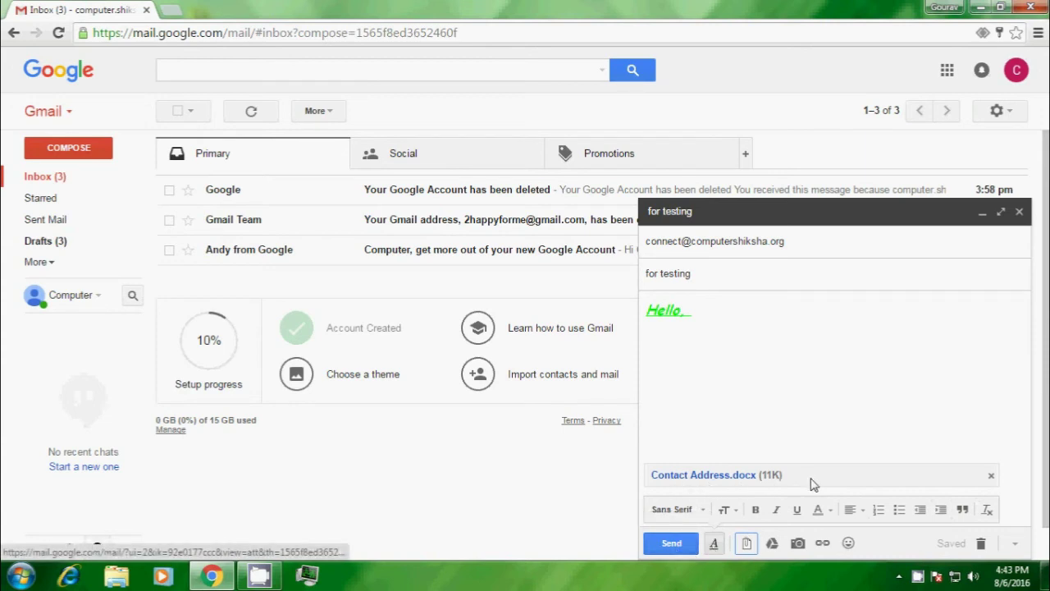
click(682, 545)
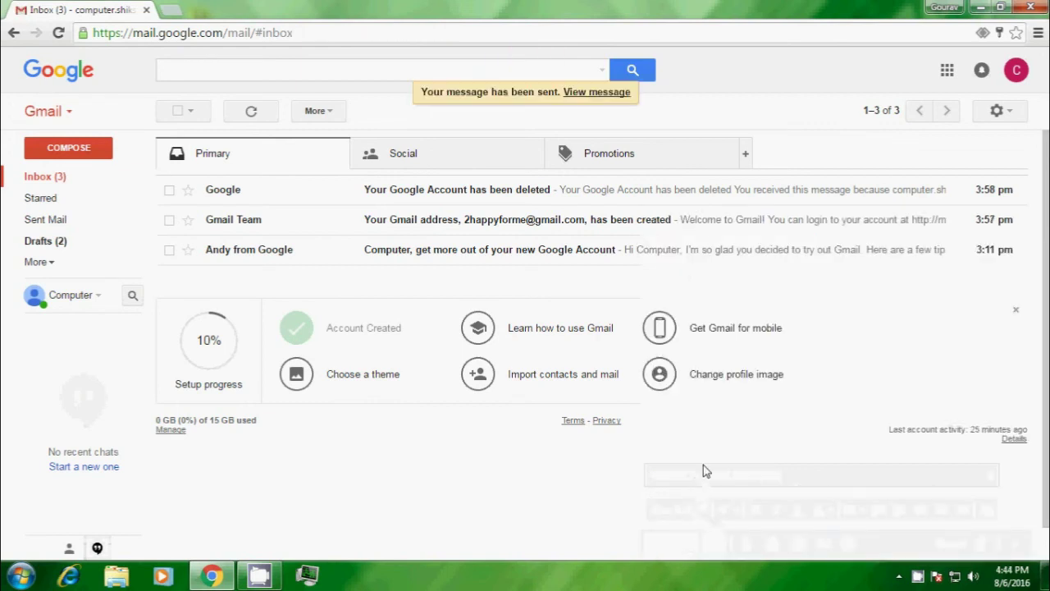